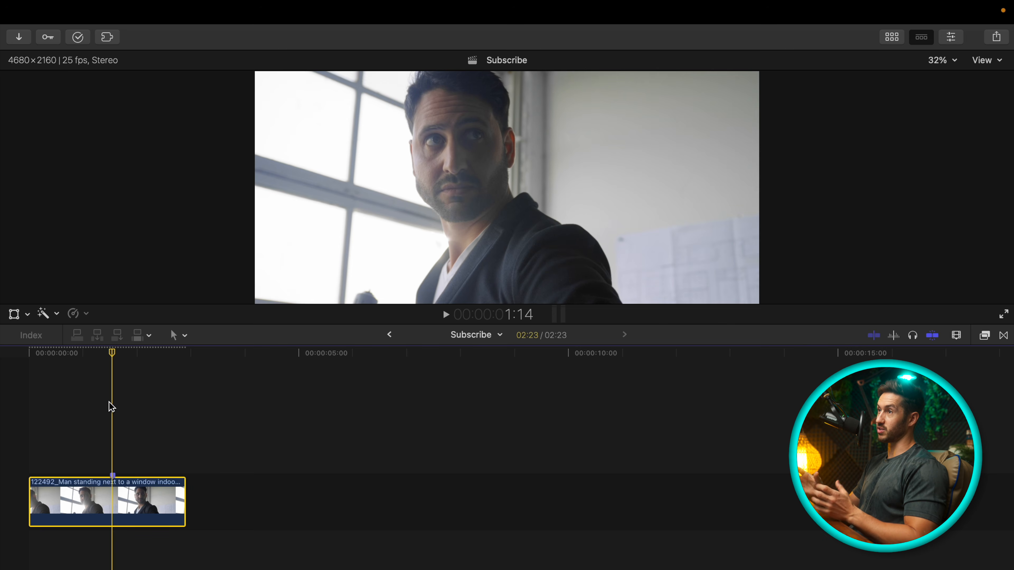
Park the playhead on the clip's marker at 00:00:01:14
key(space)
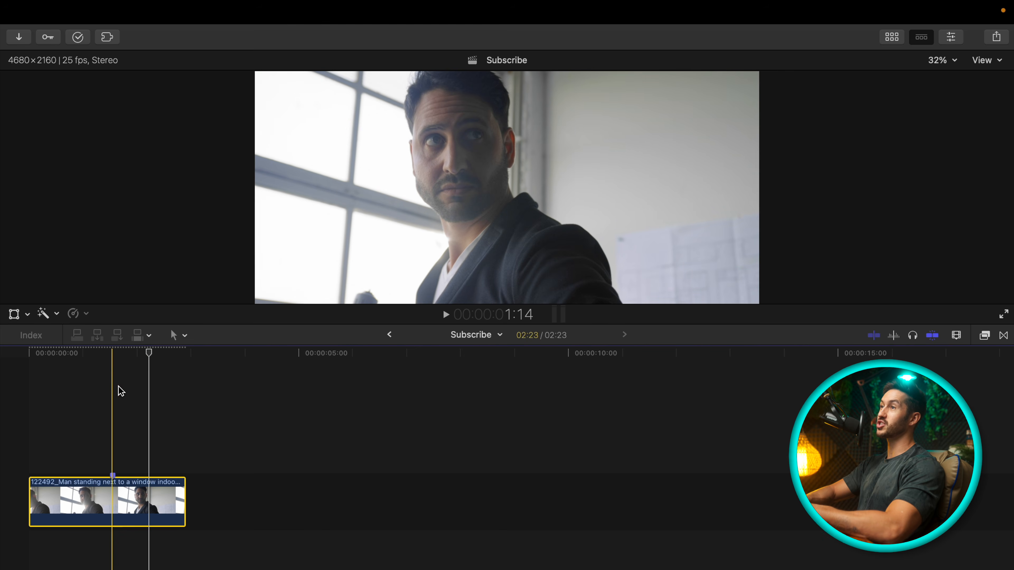
click(113, 354)
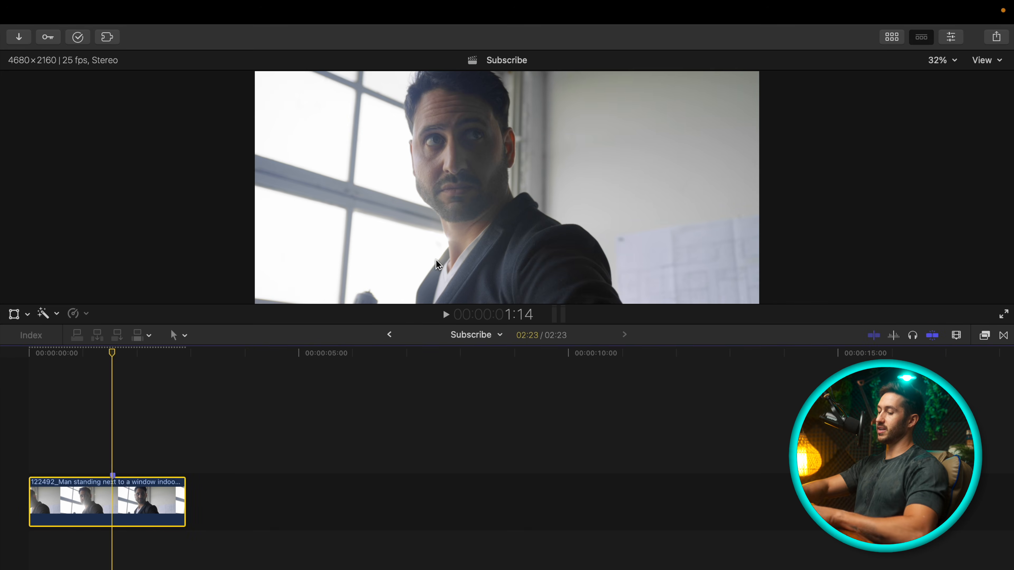
Look through the browser's clips, including the stock clip and the small_E2Q5P9RD reference, and hide the browser again
key(ctrl+super+1)
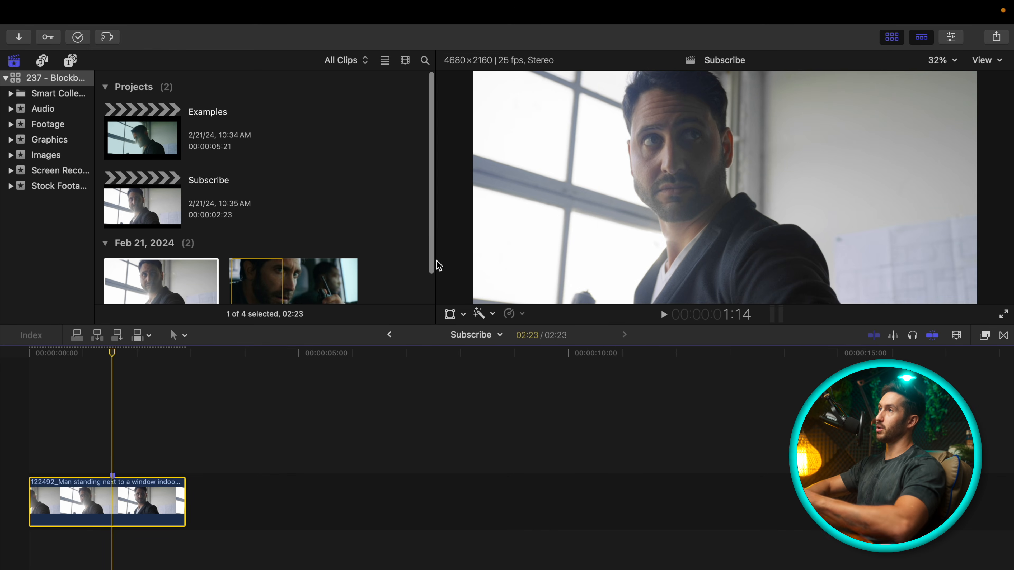
scroll(288, 263, down, 2)
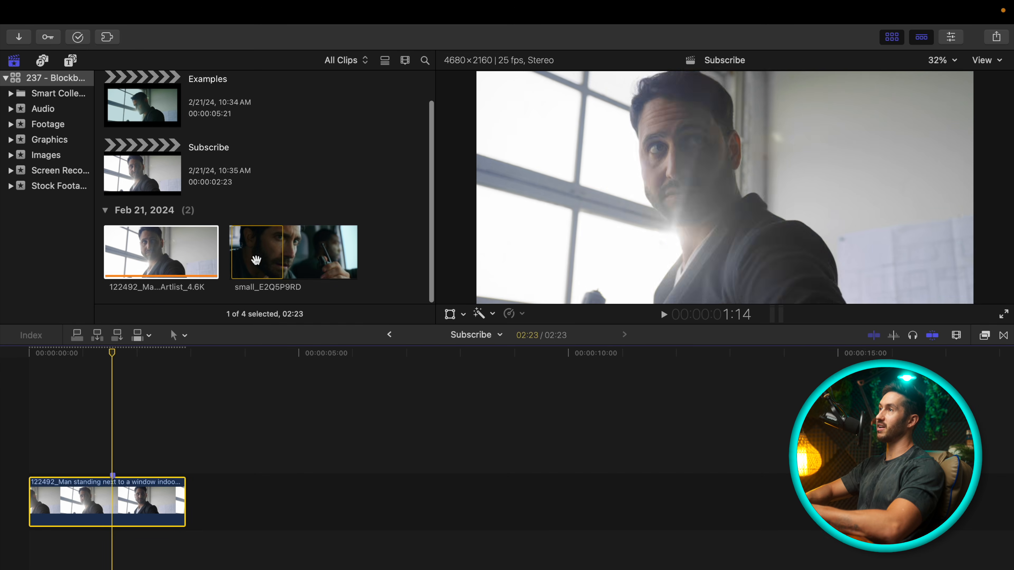
key(ctrl+super+1)
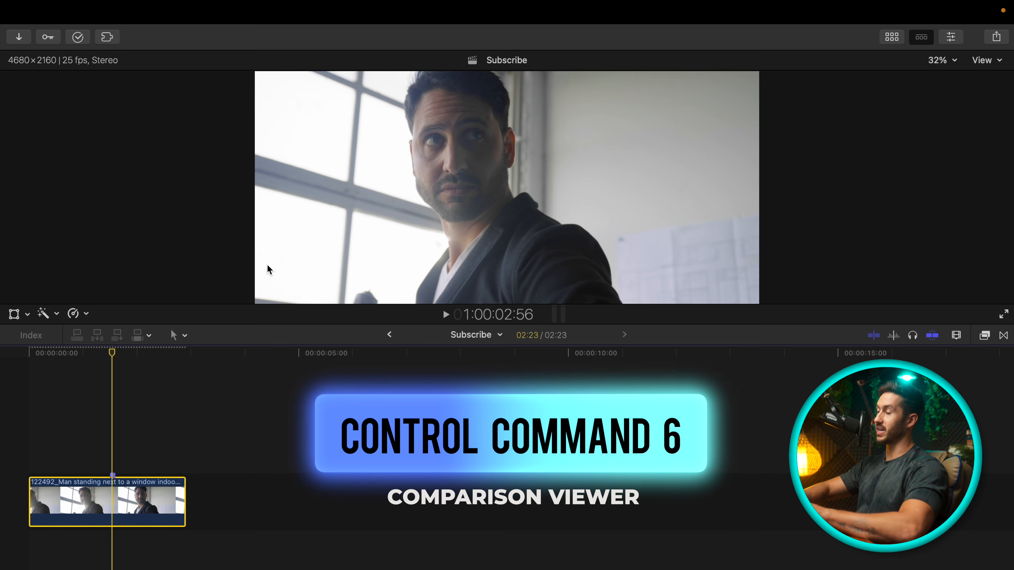
Save the small_E2Q5P9RD frame at 01:00:02:24 as the comparison viewer's reference and review it among the saved frames
key(ctrl+super+6)
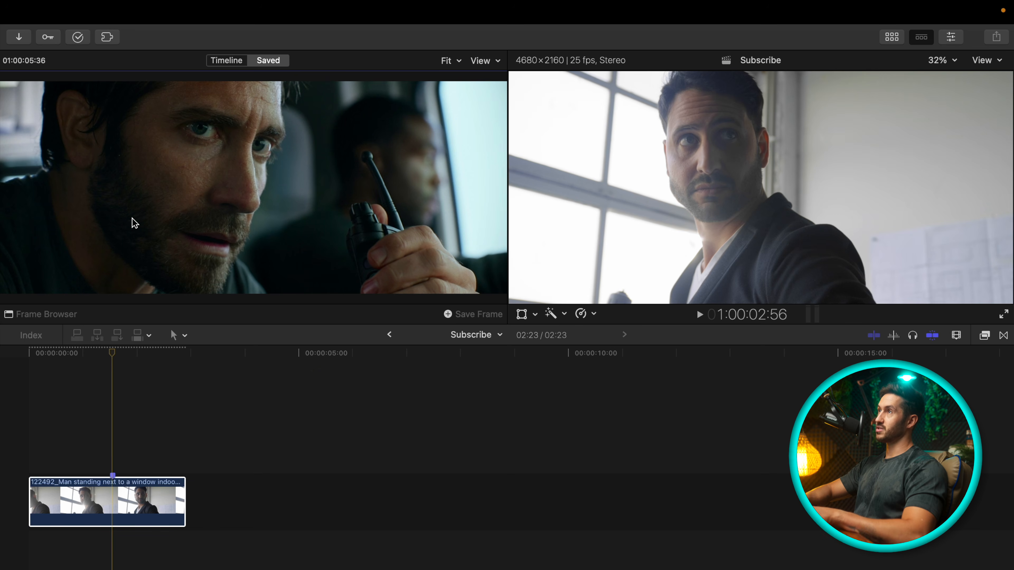
key(ctrl+super+1)
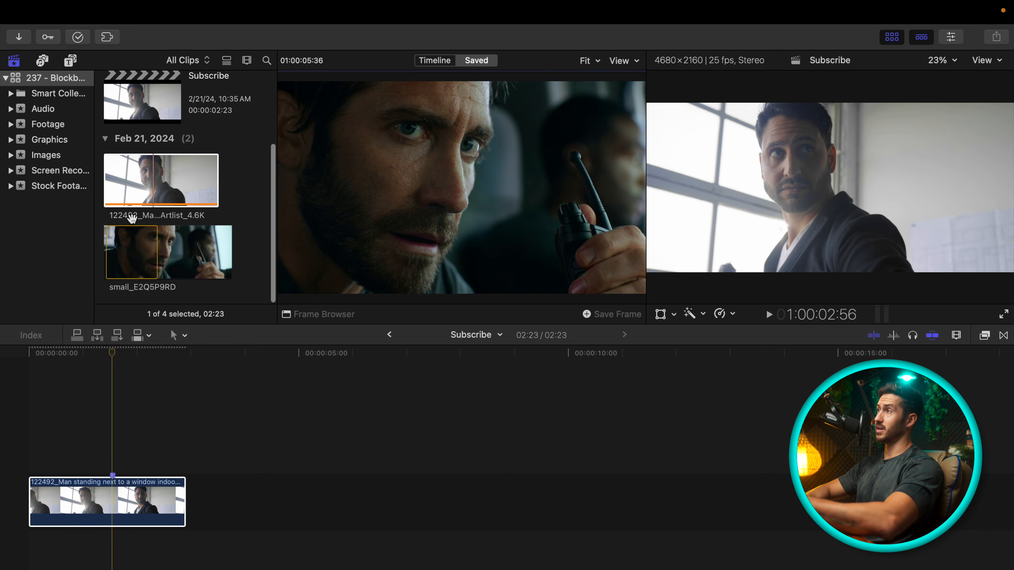
click(135, 255)
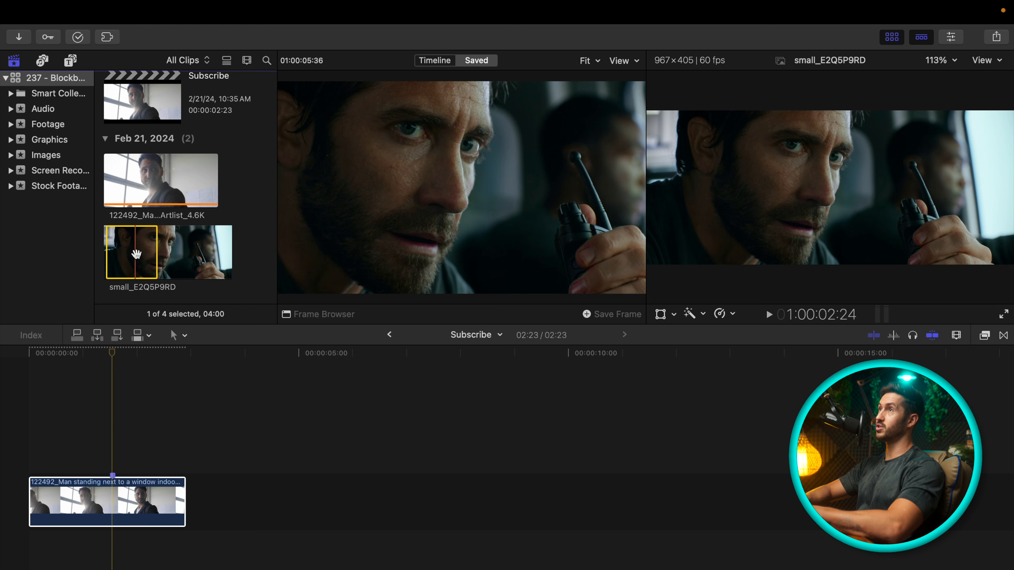
click(593, 315)
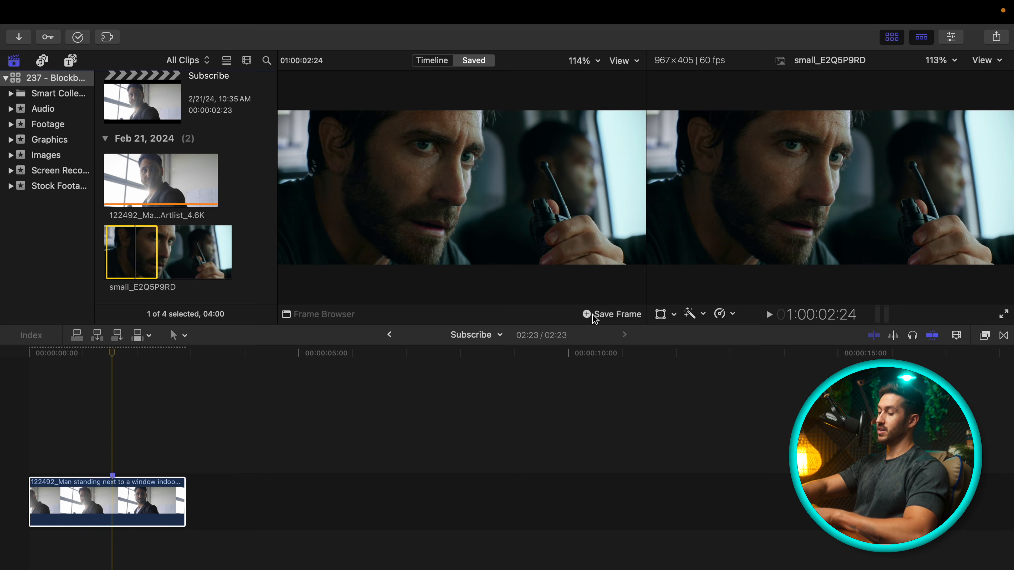
key(ctrl+super+1)
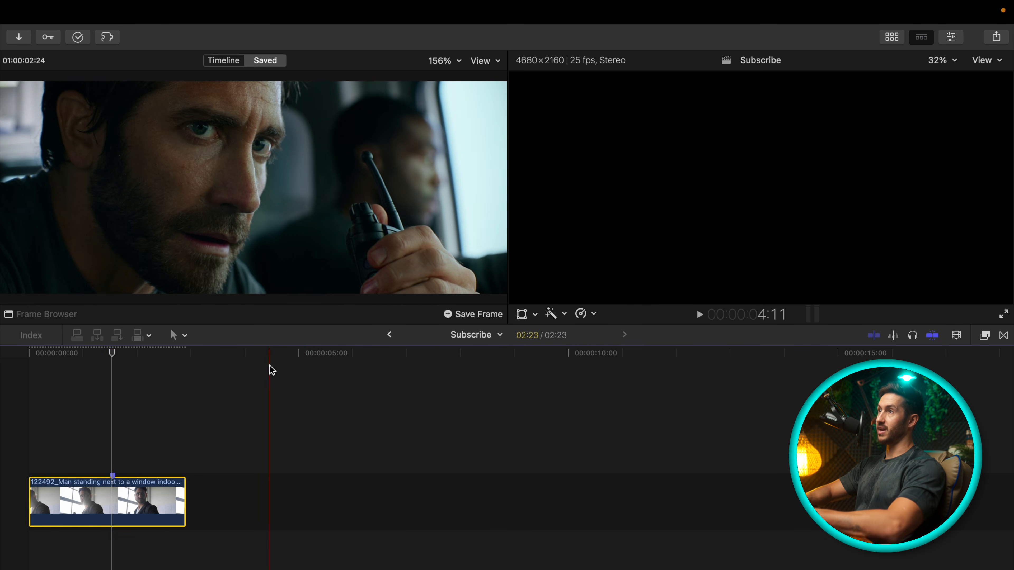
click(28, 315)
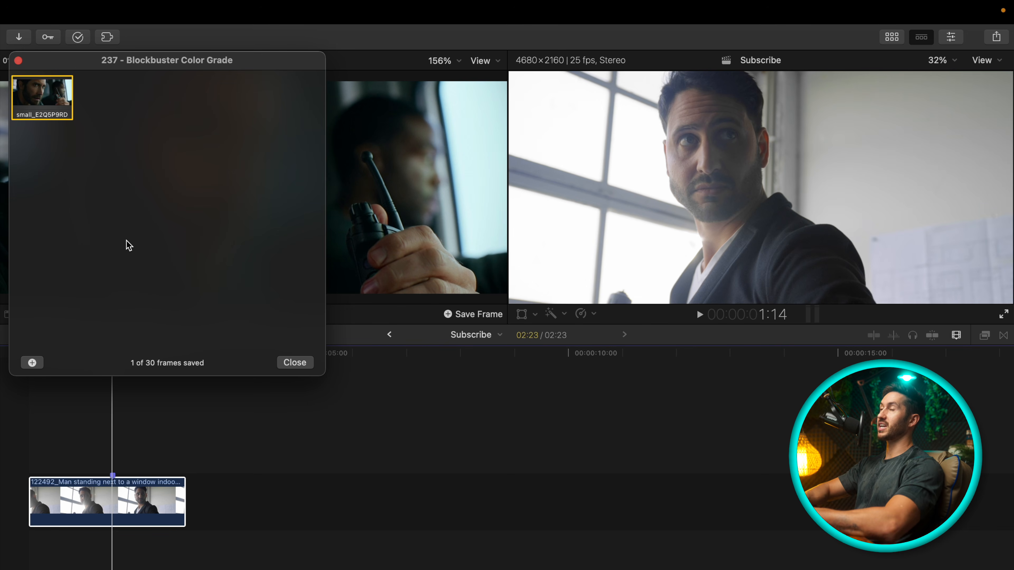
click(19, 60)
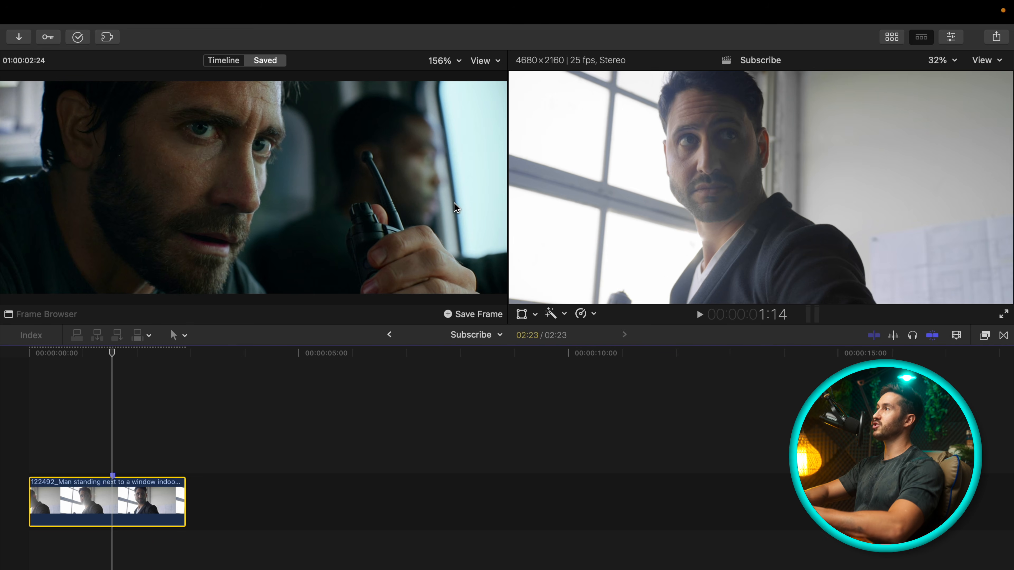
Show the clip's color wheels and a waveform scope beside the project image, with the viewer area enlarged
key(super+6)
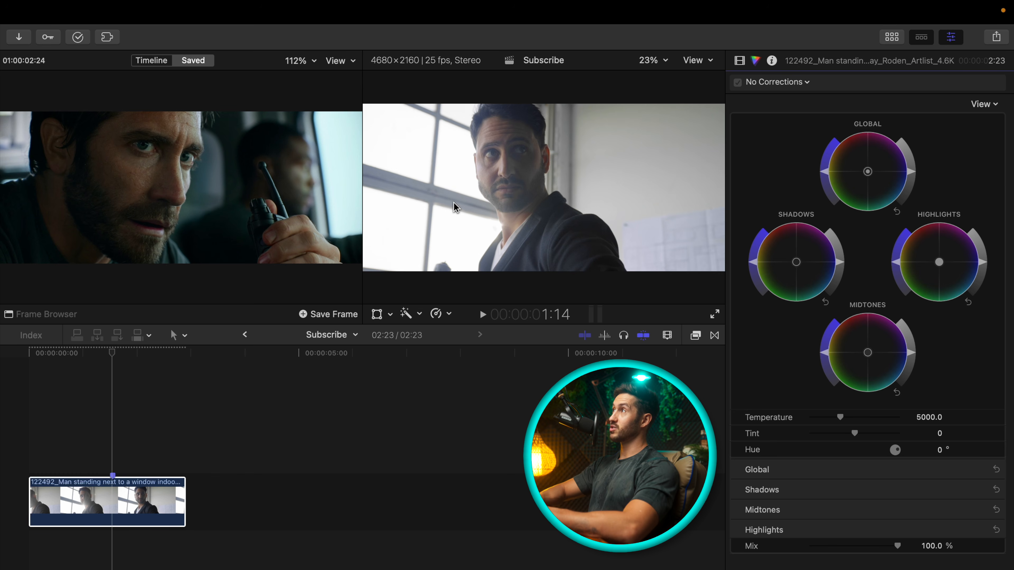
drag(726, 451, 807, 446)
key(super+7)
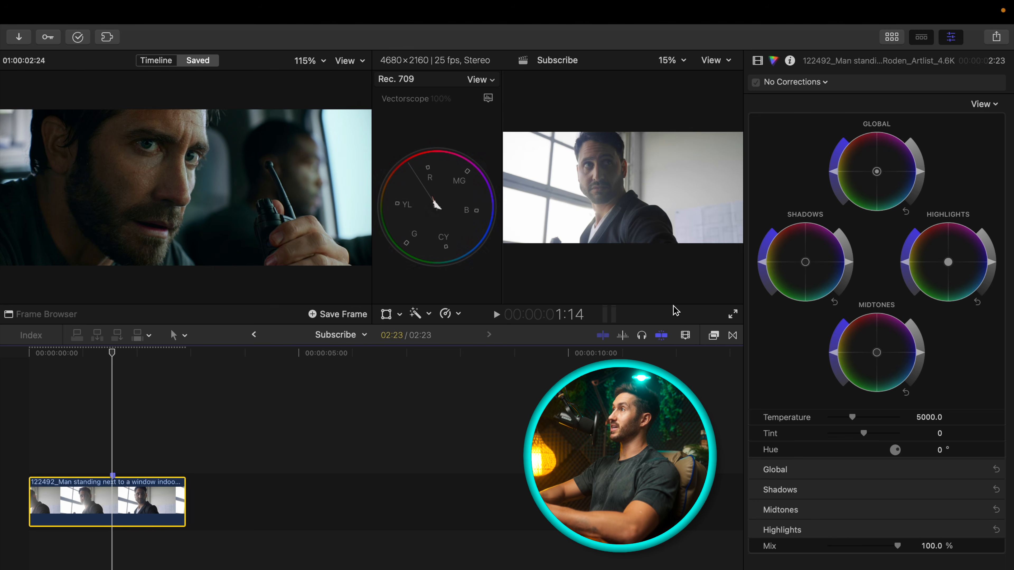
click(487, 98)
click(504, 152)
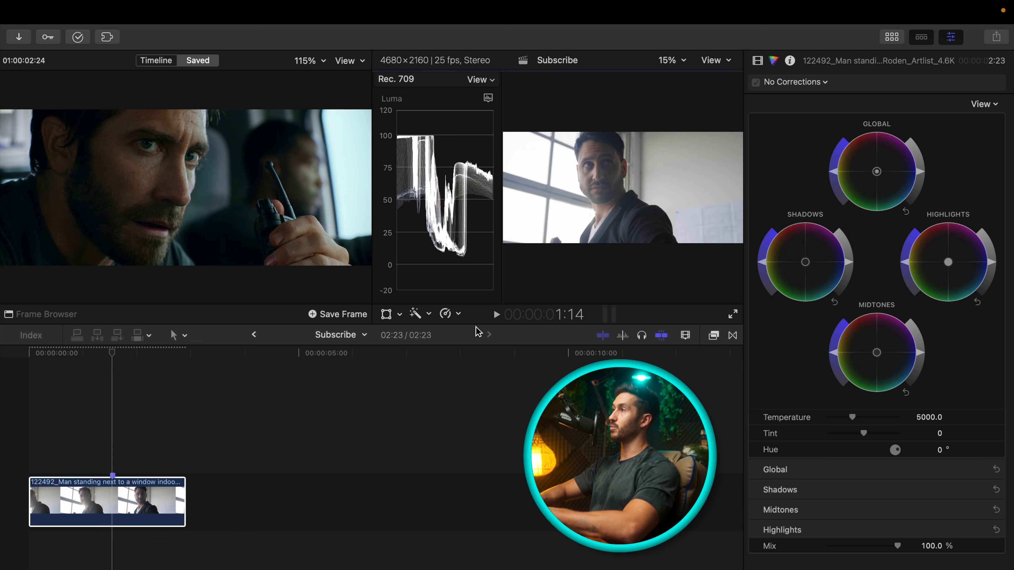
drag(478, 330, 491, 420)
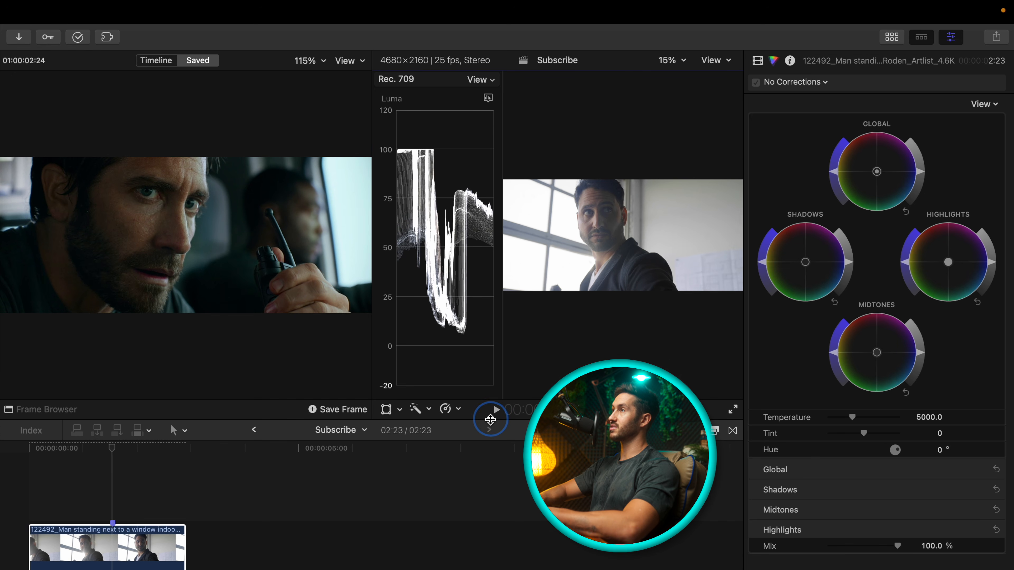
Add a waveform scope for the reference frame in the comparison viewer and widen it
click(349, 62)
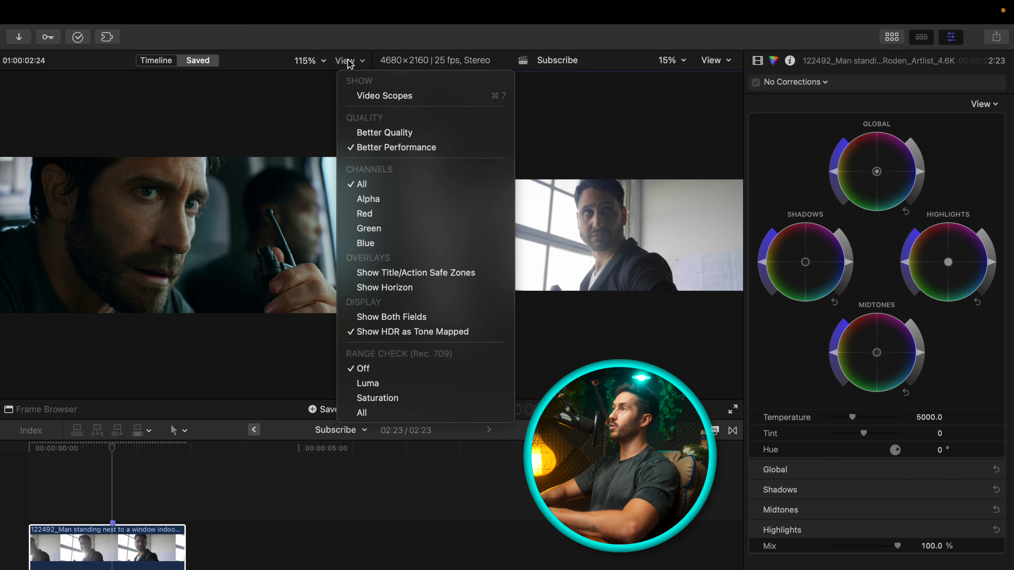
click(314, 90)
click(345, 61)
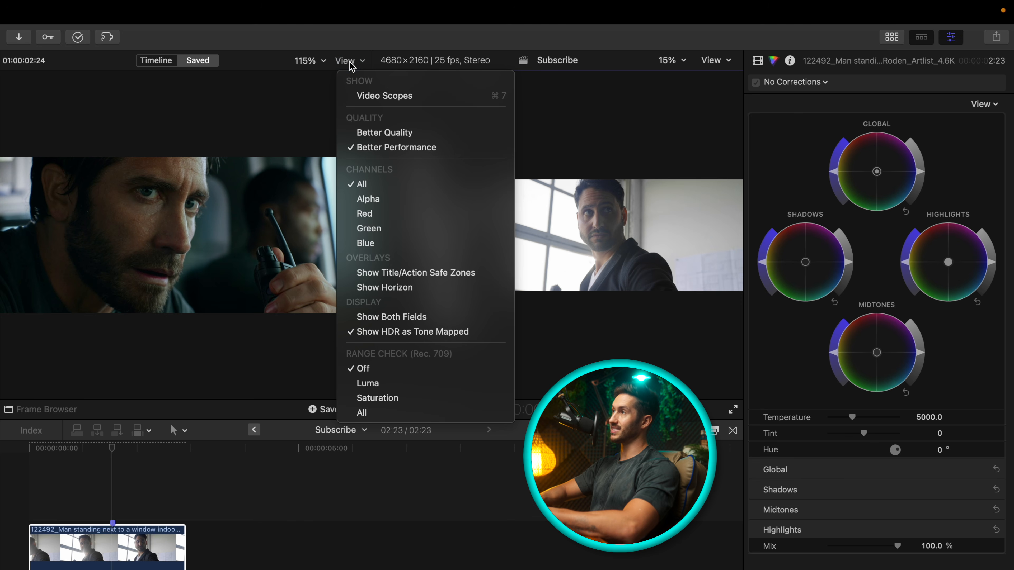
click(384, 96)
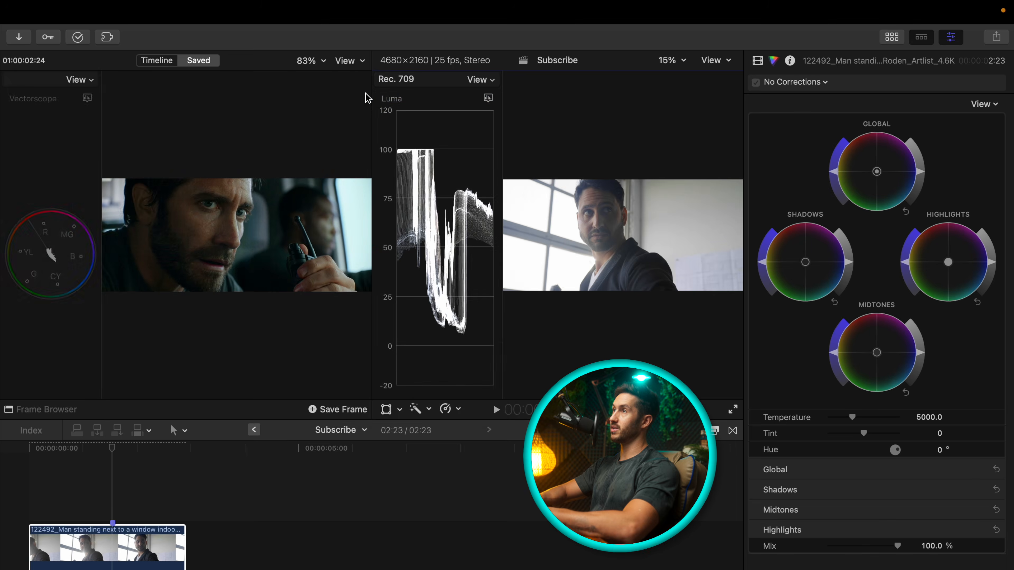
click(87, 98)
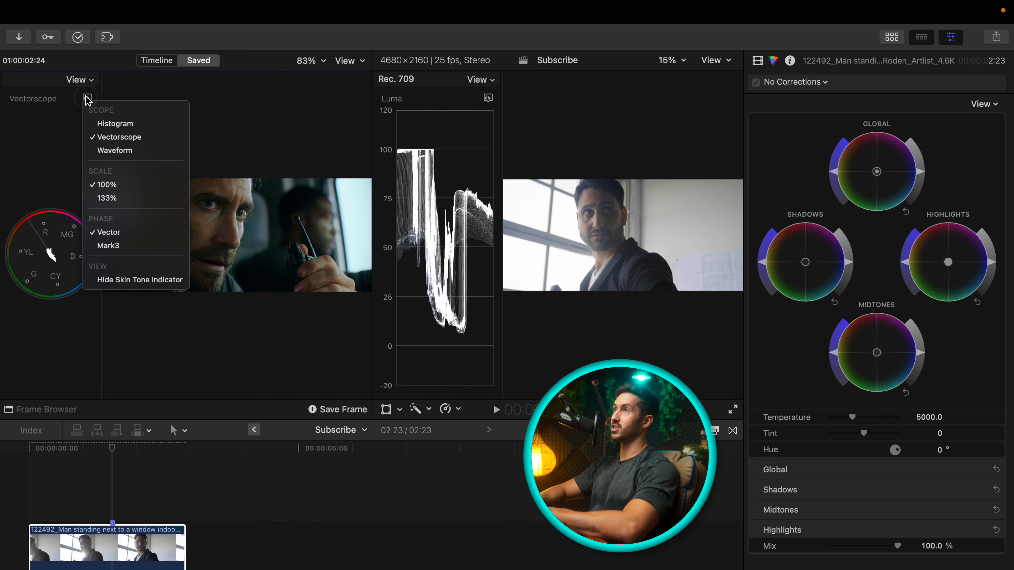
click(114, 151)
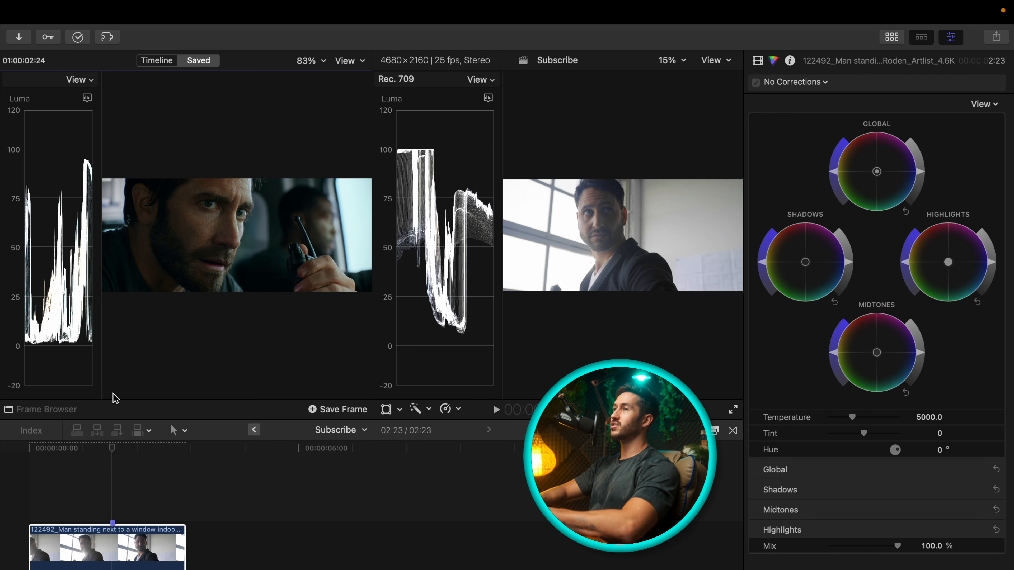
drag(100, 395, 123, 395)
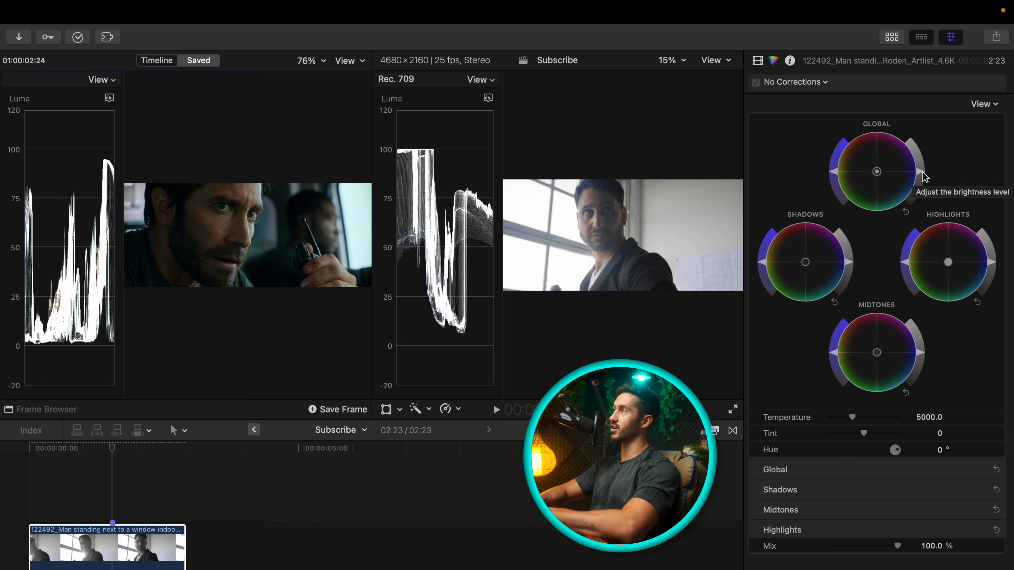
Lower the Global brightness slightly on the color wheels, matching the shadows to the reference waveform
drag(922, 176, 922, 180)
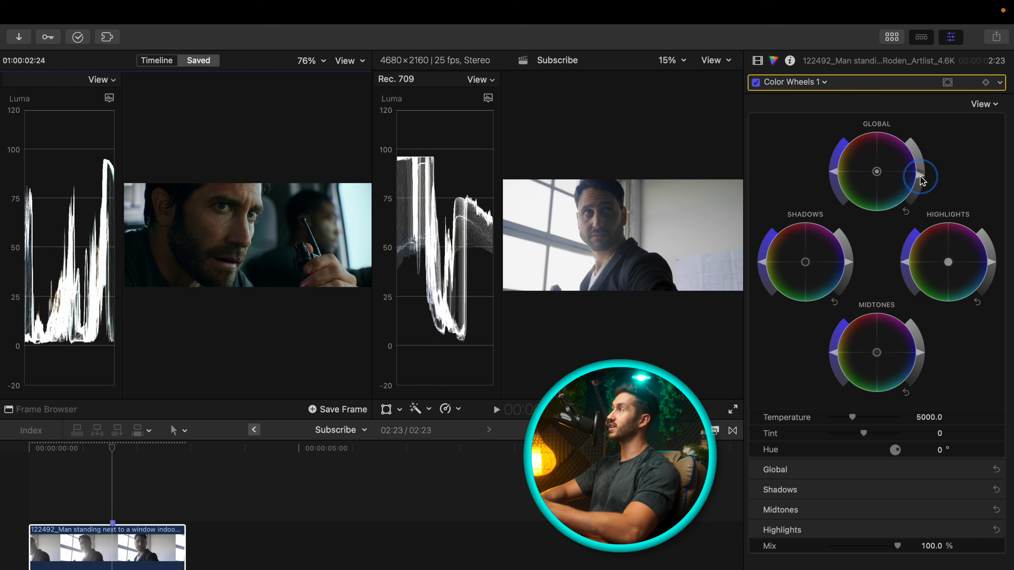
key(super+z)
drag(922, 181, 912, 232)
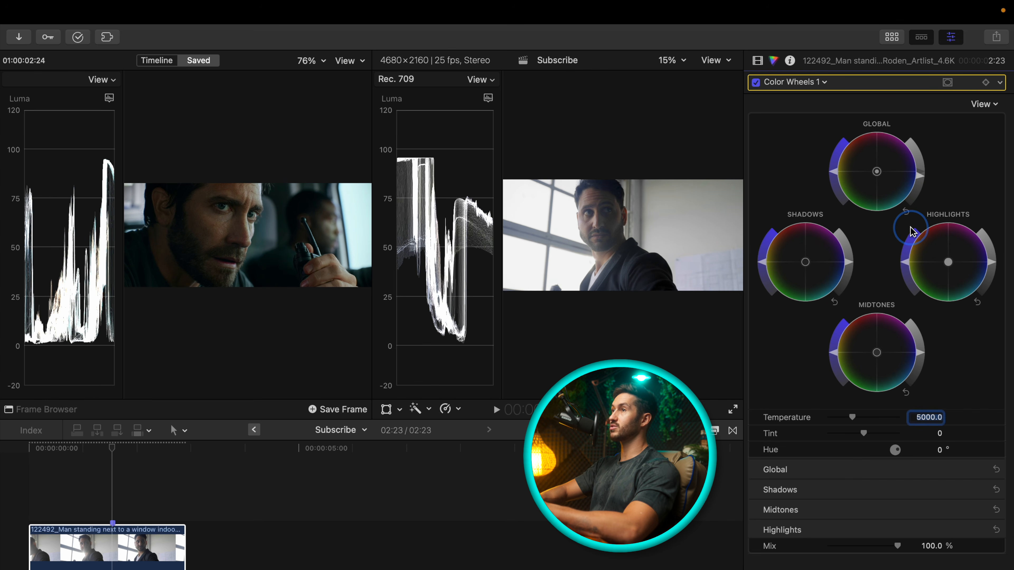
drag(911, 228, 911, 227)
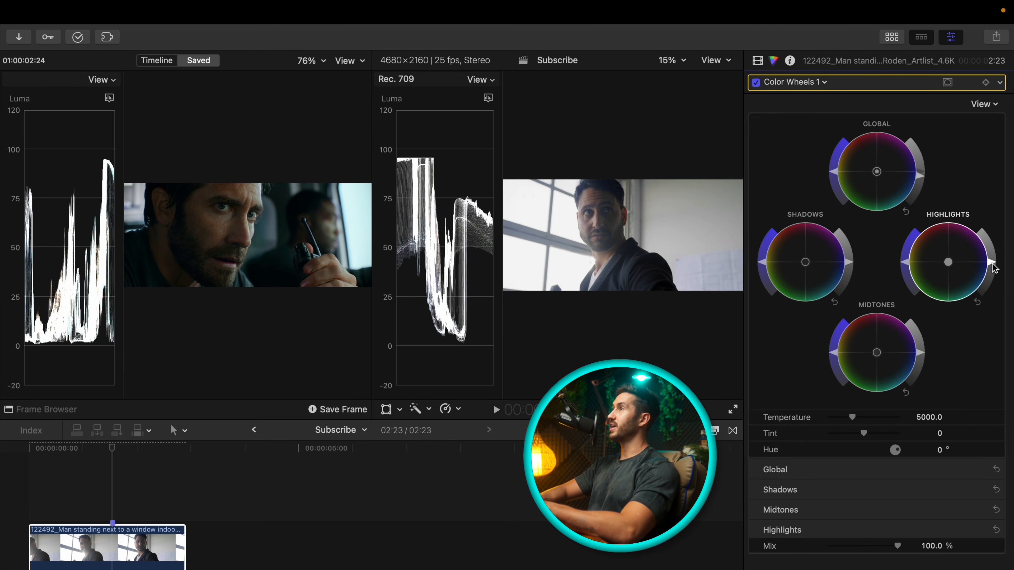
Lower the Highlights and Midtones brightness slightly and raise the Global saturation a little
drag(993, 263, 992, 271)
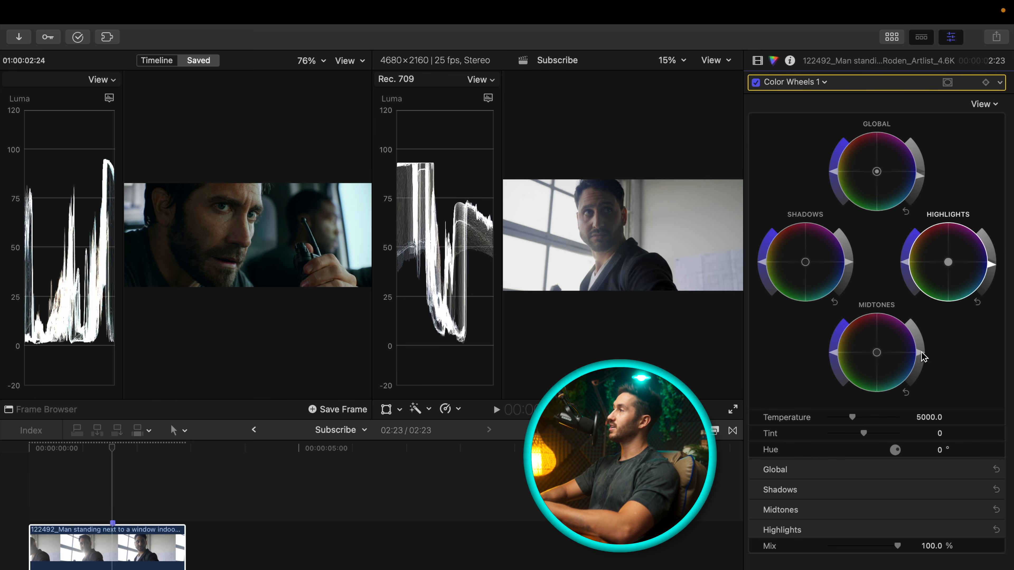
drag(920, 352, 920, 375)
drag(832, 172, 833, 167)
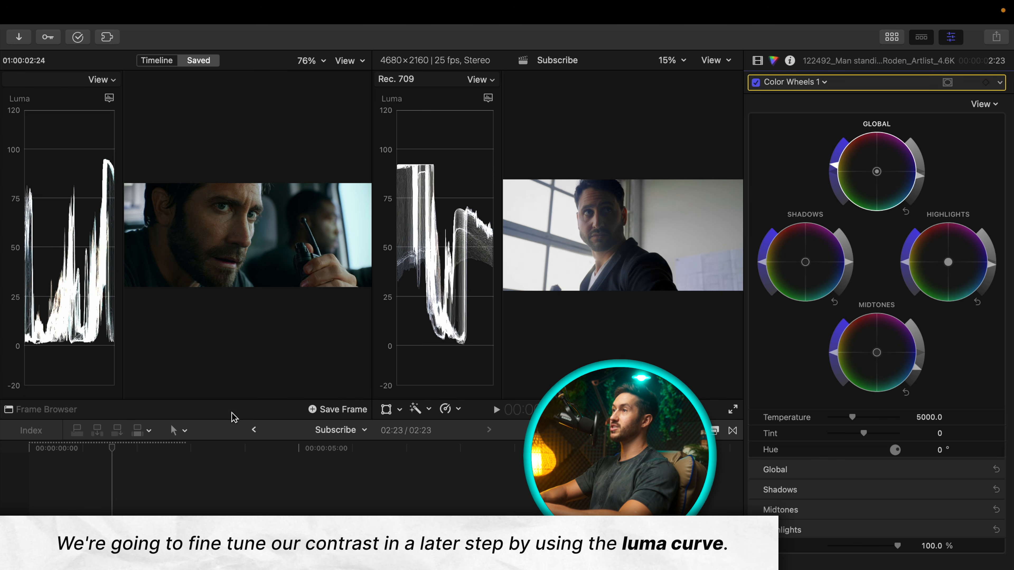
Switch the scopes of both the reference frame and the project clip to Vectorscope
click(109, 98)
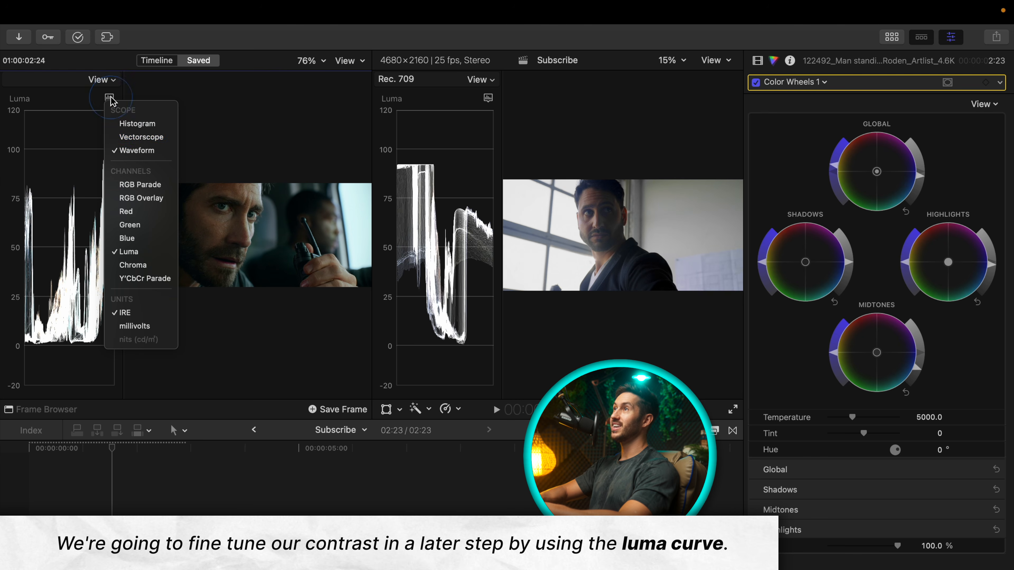
click(142, 137)
click(488, 97)
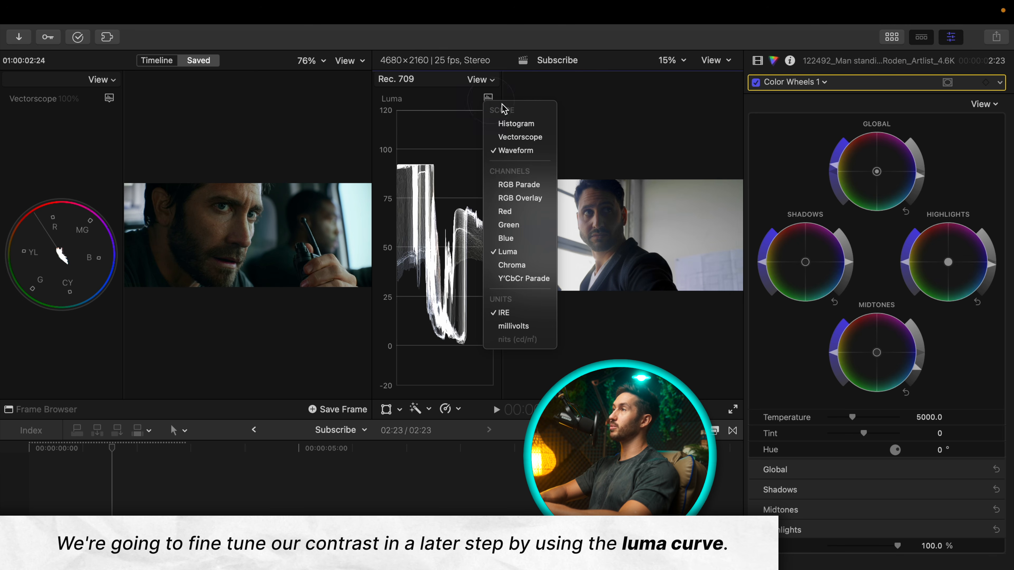
click(532, 140)
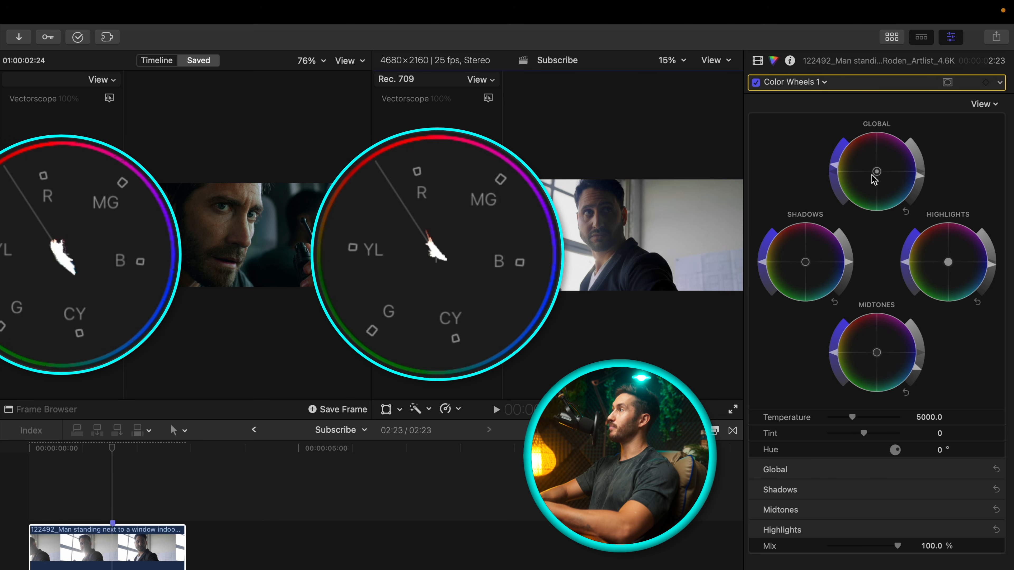
Shift the Global color slightly towards green and hide the video scopes of both viewers
drag(877, 175, 874, 191)
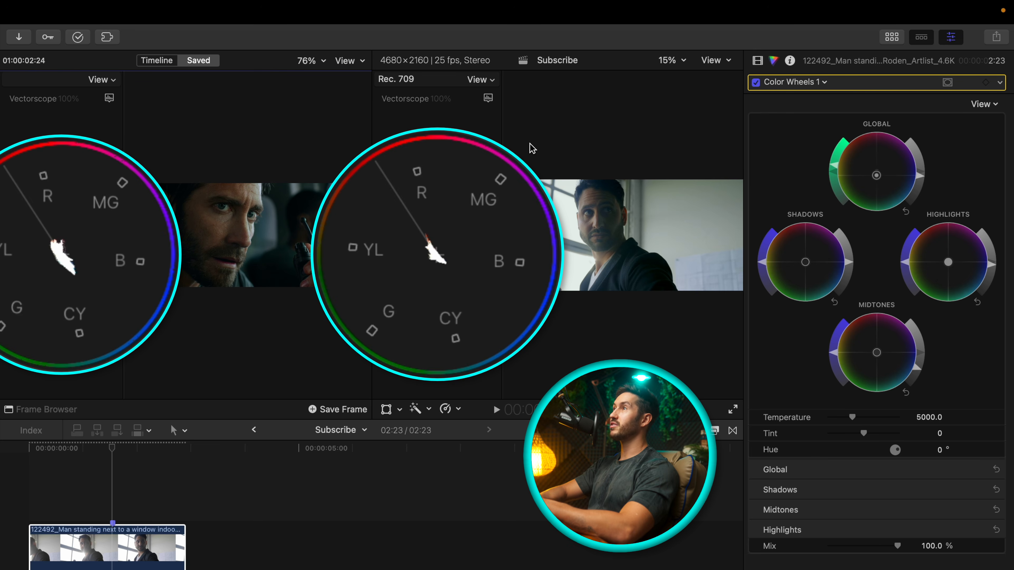
key(super+7)
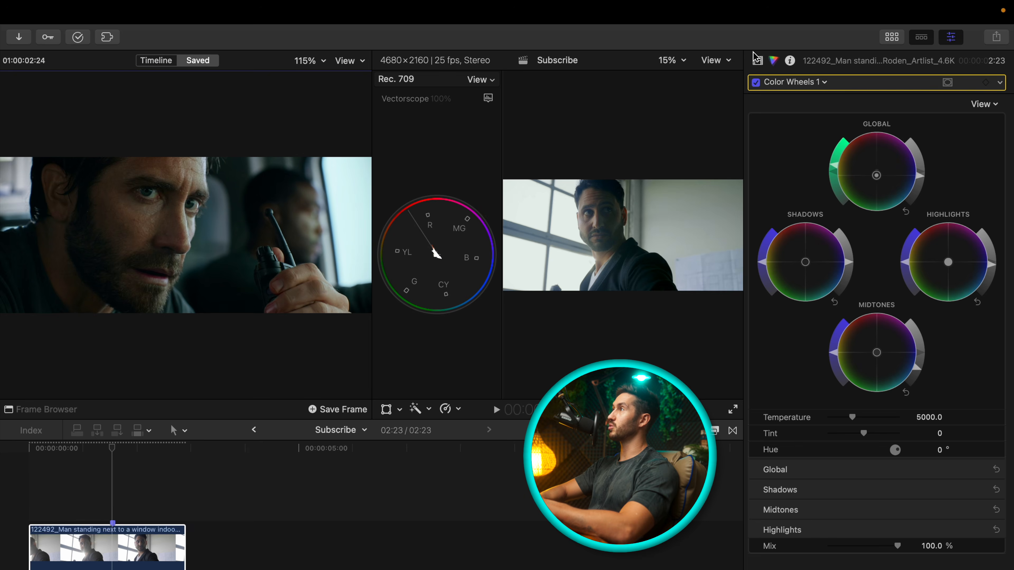
click(727, 60)
click(733, 96)
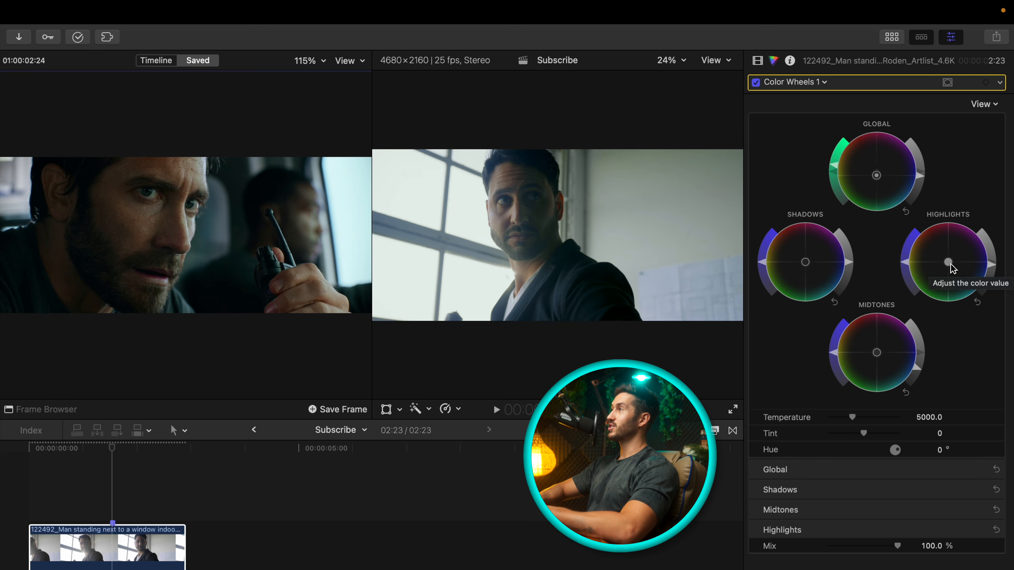
Shift the Highlights color slightly towards cyan to match the reference frame's window light
drag(949, 264, 959, 287)
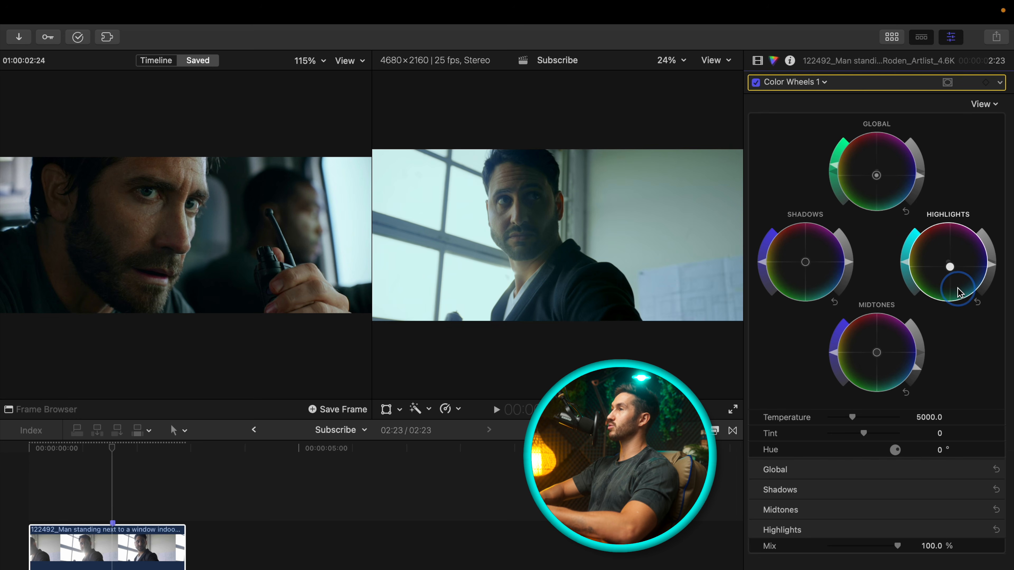
drag(959, 293, 960, 293)
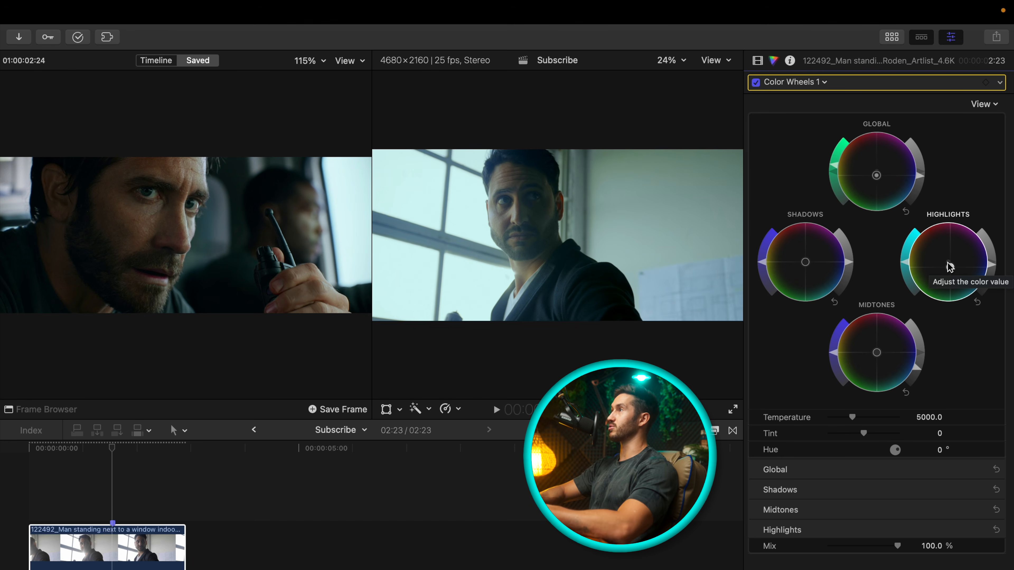
Fine-tune the Highlights color's cyan shift and push the Midtones color slightly towards red
mouse_move(950, 267)
mouse_down()
mouse_move(947, 275)
mouse_move(960, 269)
mouse_move(951, 269)
mouse_up()
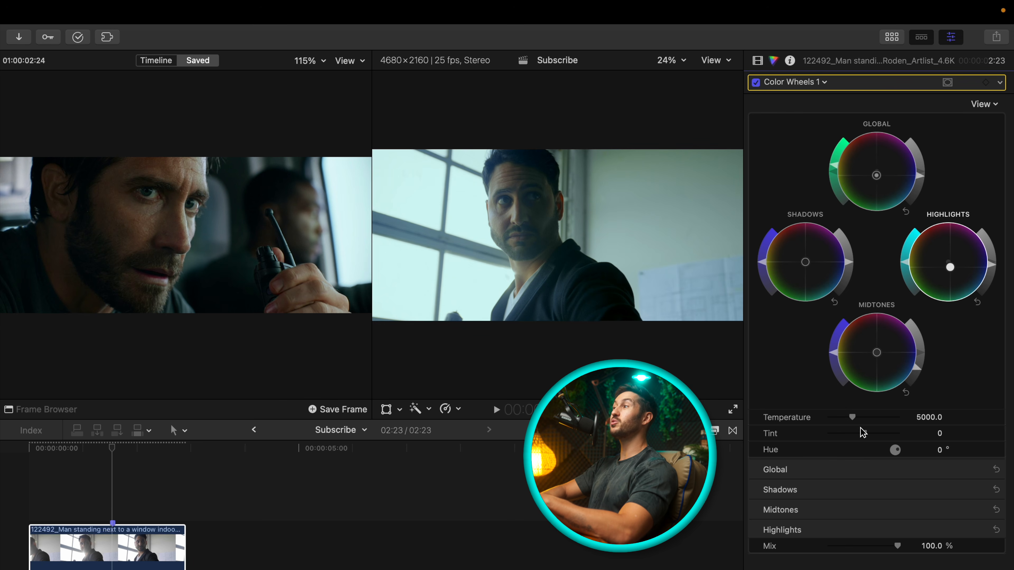
click(947, 83)
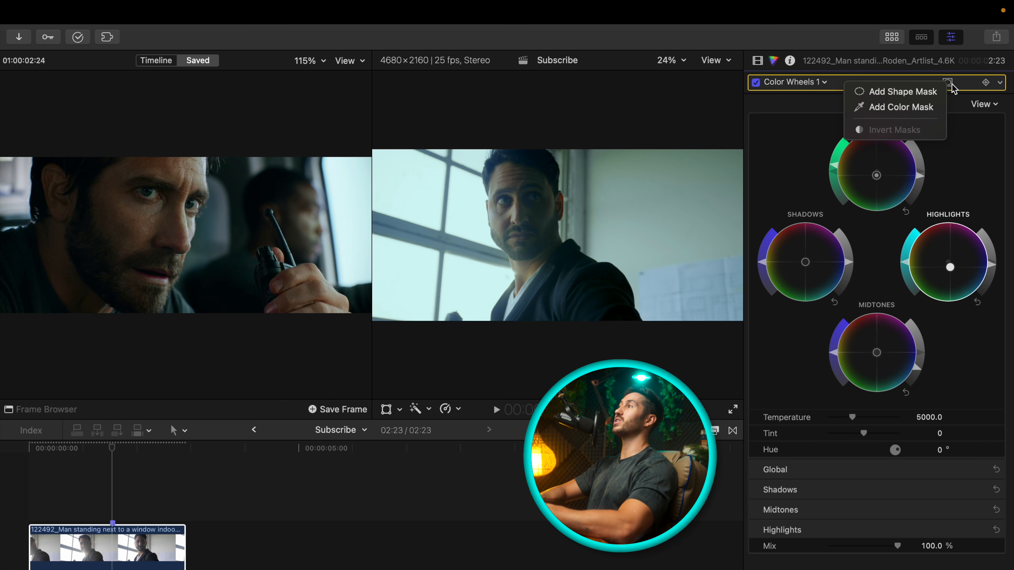
click(953, 82)
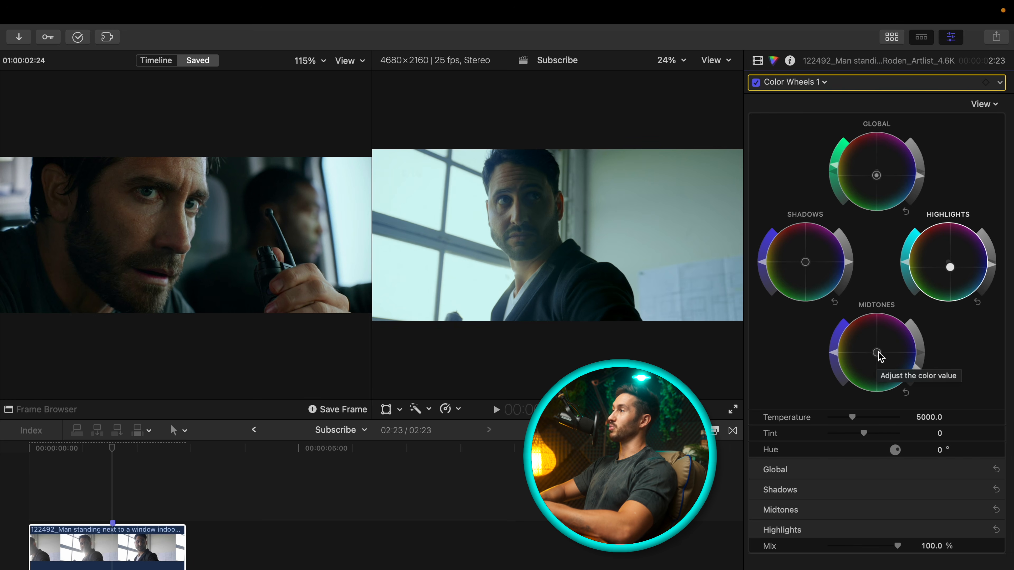
drag(878, 354, 864, 334)
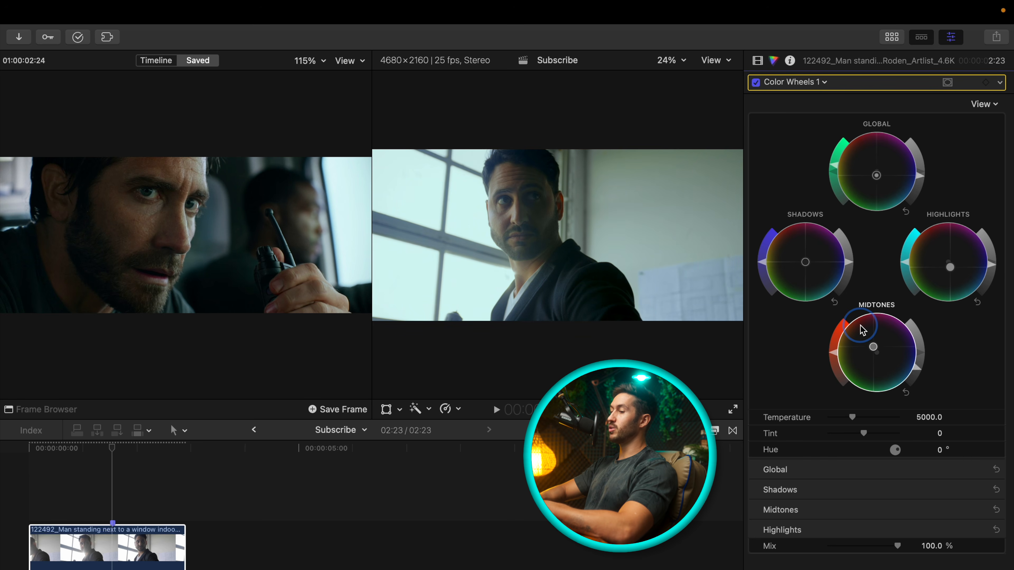
mouse_move(863, 329)
mouse_down()
mouse_move(855, 320)
mouse_move(855, 331)
mouse_move(864, 318)
mouse_up()
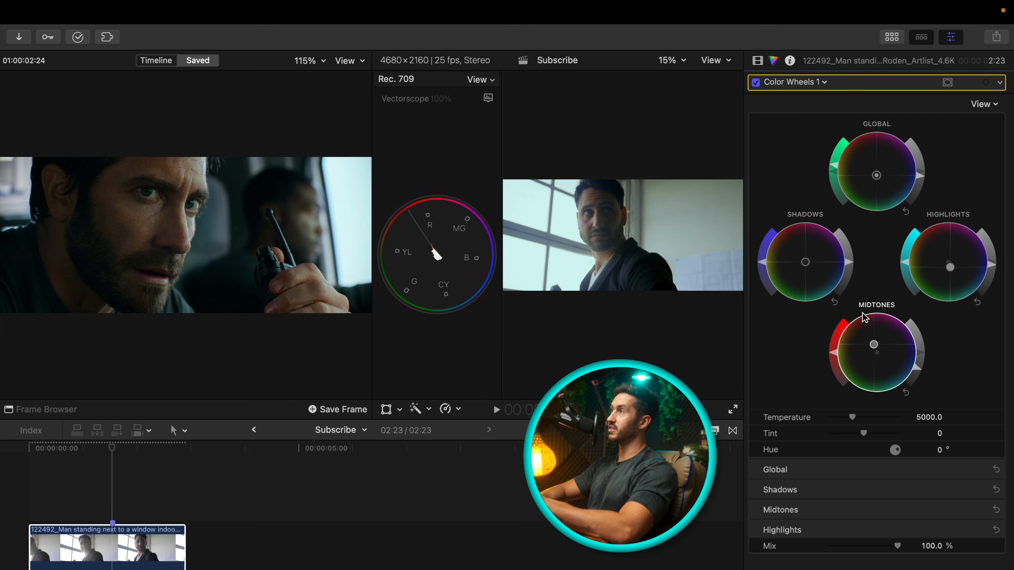
Show the vectorscopes of both the project clip and the reference frame, and shift the Shadows color slightly towards cyan
key(super+7)
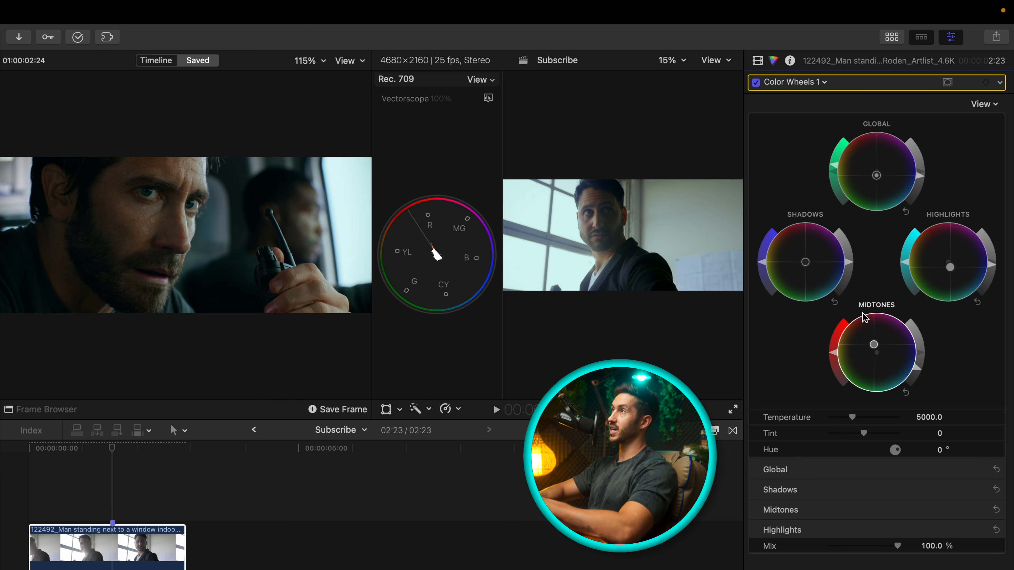
click(344, 60)
click(378, 97)
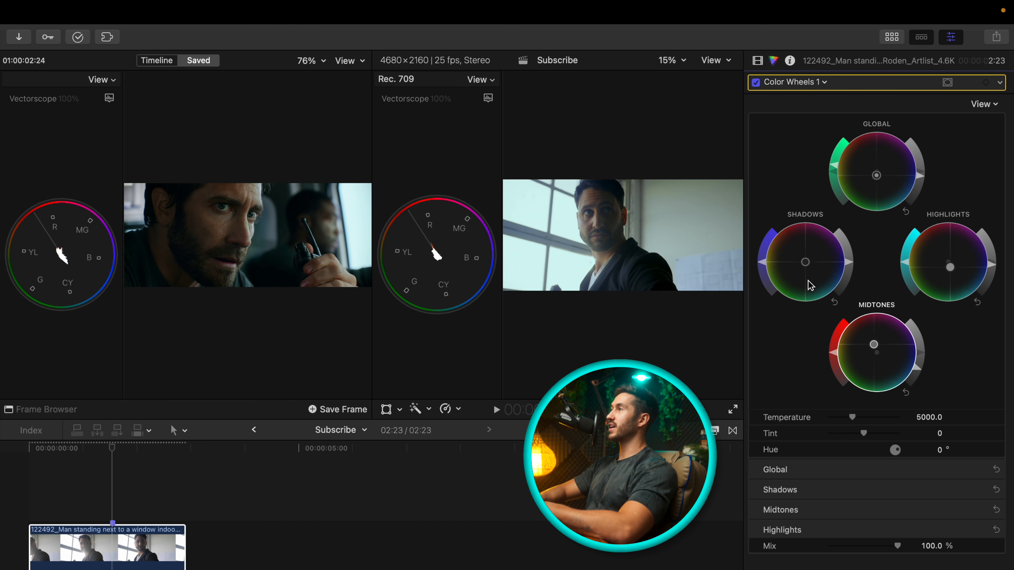
drag(809, 268, 814, 289)
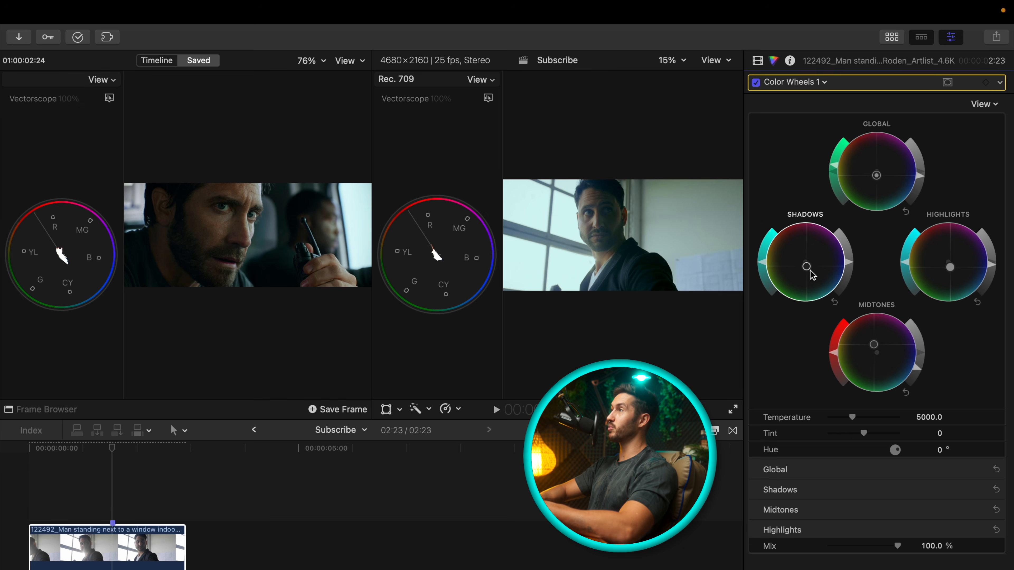
mouse_move(810, 273)
mouse_down()
mouse_move(823, 277)
mouse_move(808, 281)
mouse_up()
Push the Midtones color further towards orange-red and shift the Global color slightly towards cyan
drag(873, 344, 848, 303)
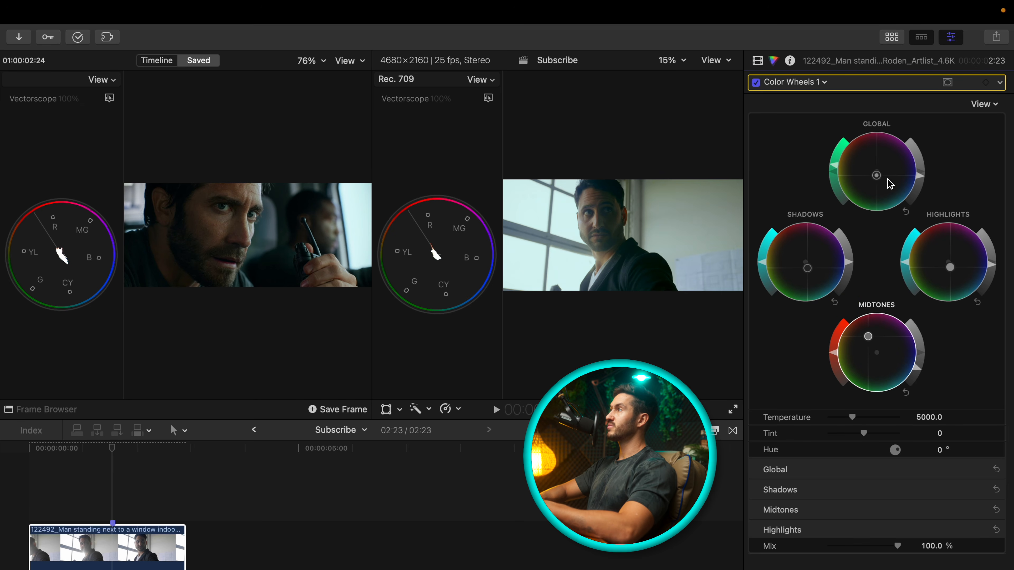
click(877, 177)
drag(877, 177, 882, 169)
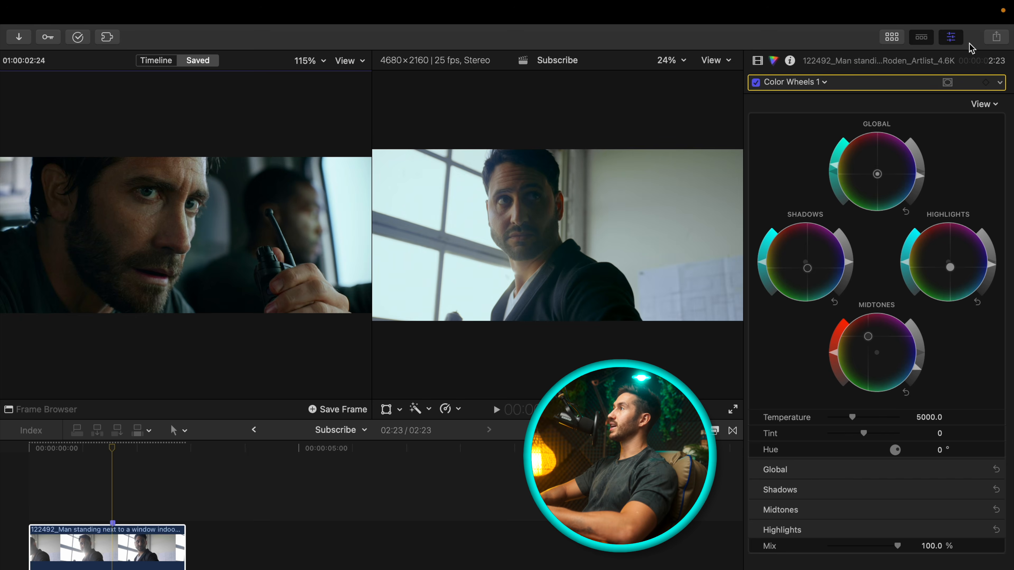
Add a Color Curves correction to the clip and lower the white point of its Luma curve slightly
click(817, 83)
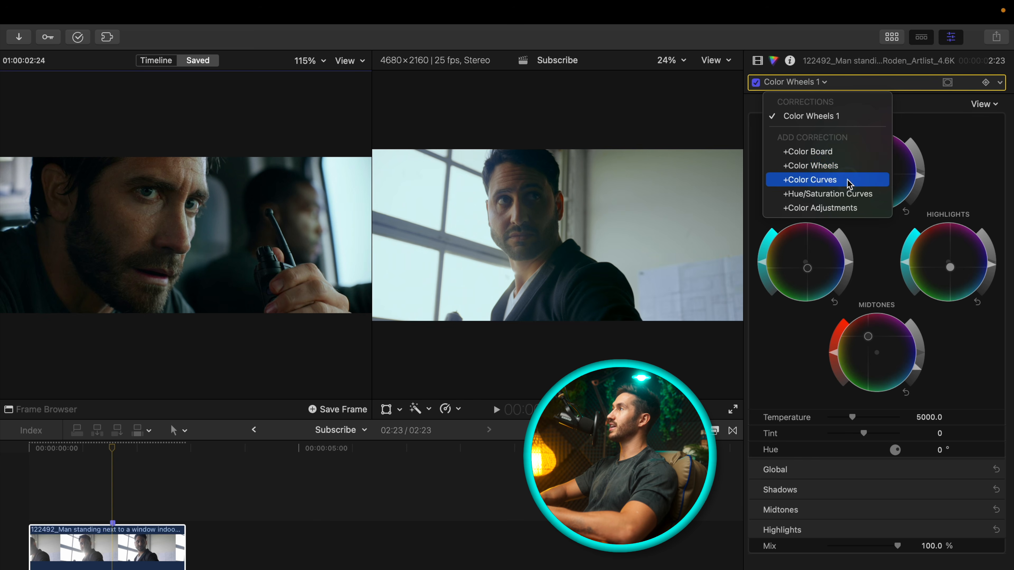
click(799, 180)
click(757, 60)
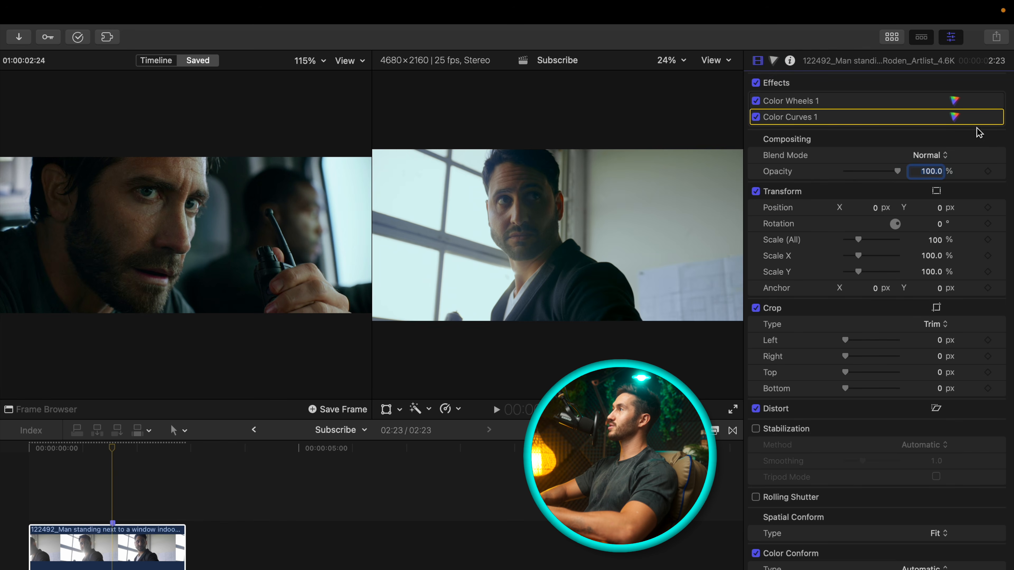
click(952, 117)
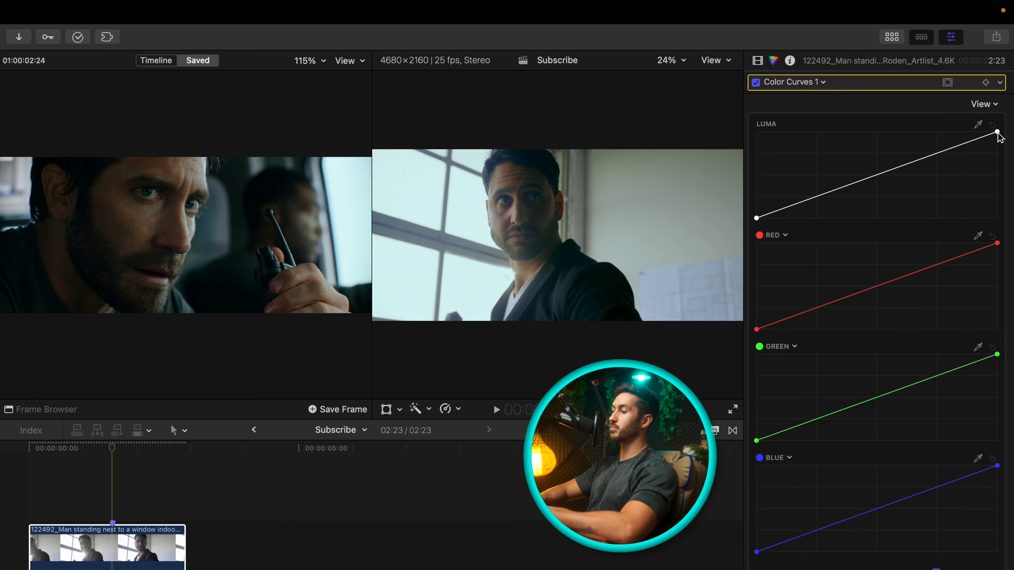
drag(997, 132, 1000, 138)
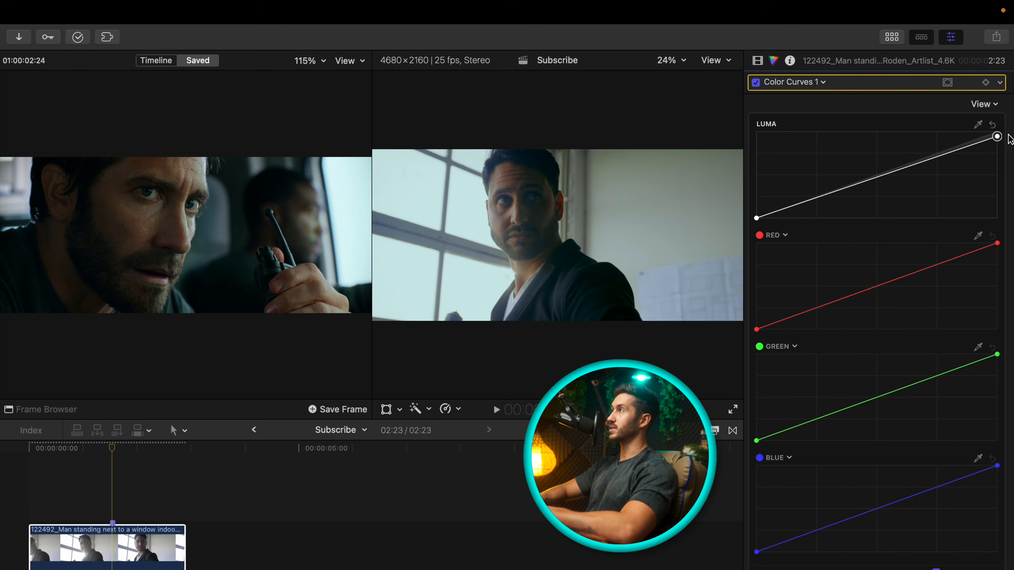
click(998, 136)
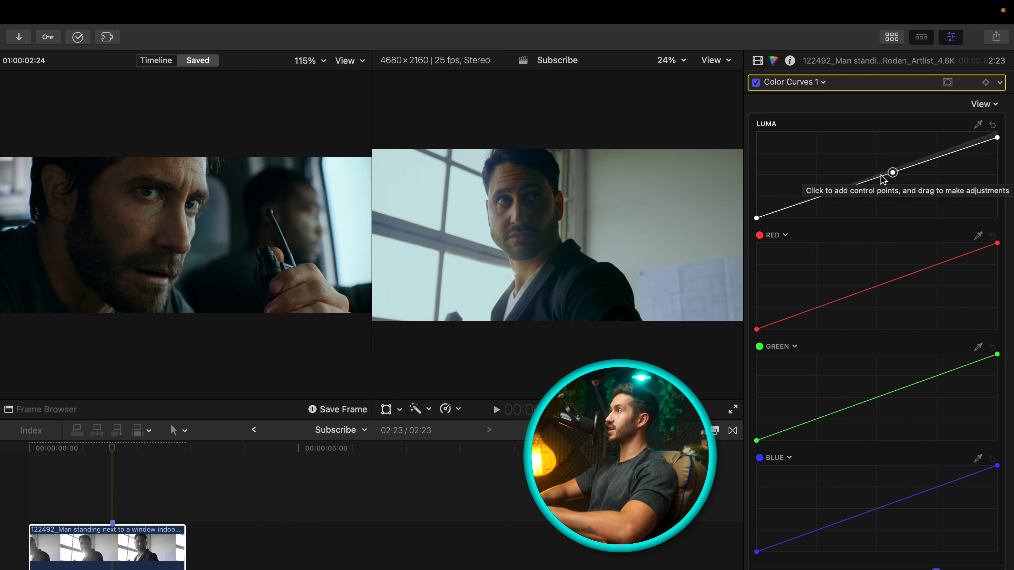
Add upper-midtone and shadow points to the Luma curve, pulling the shadows down slightly and lifting the black point a little
click(891, 170)
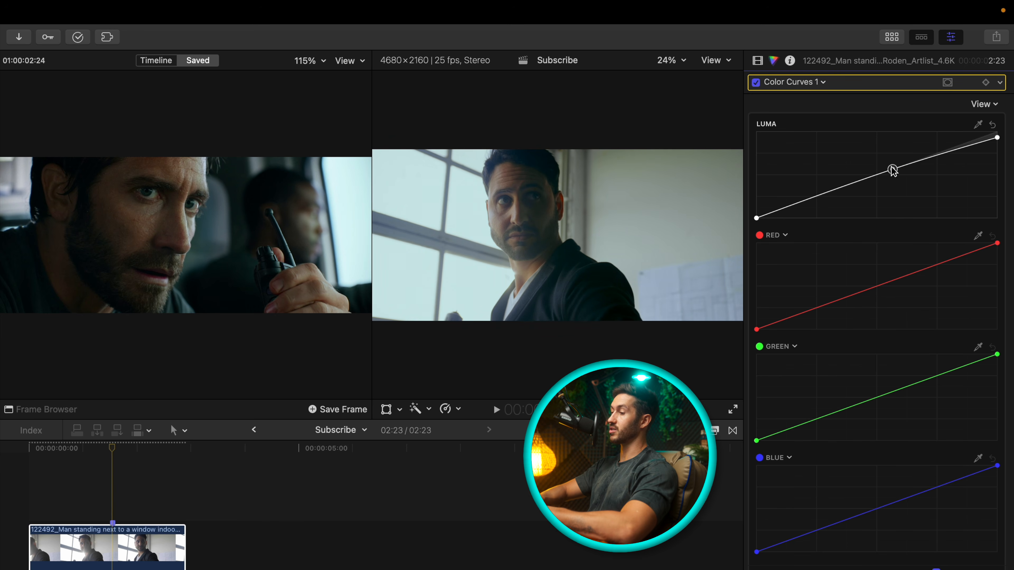
click(798, 204)
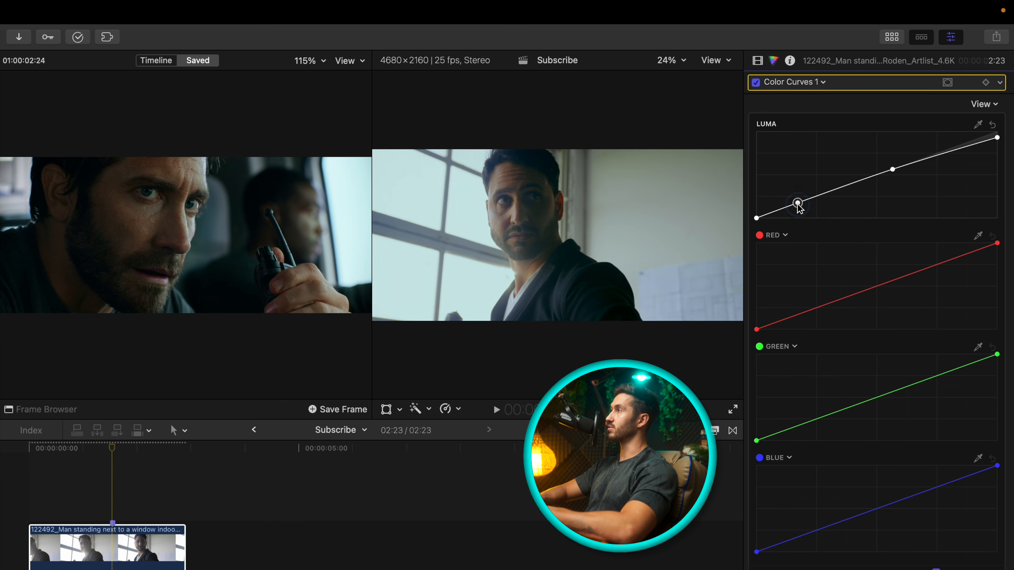
drag(798, 204, 798, 207)
click(893, 170)
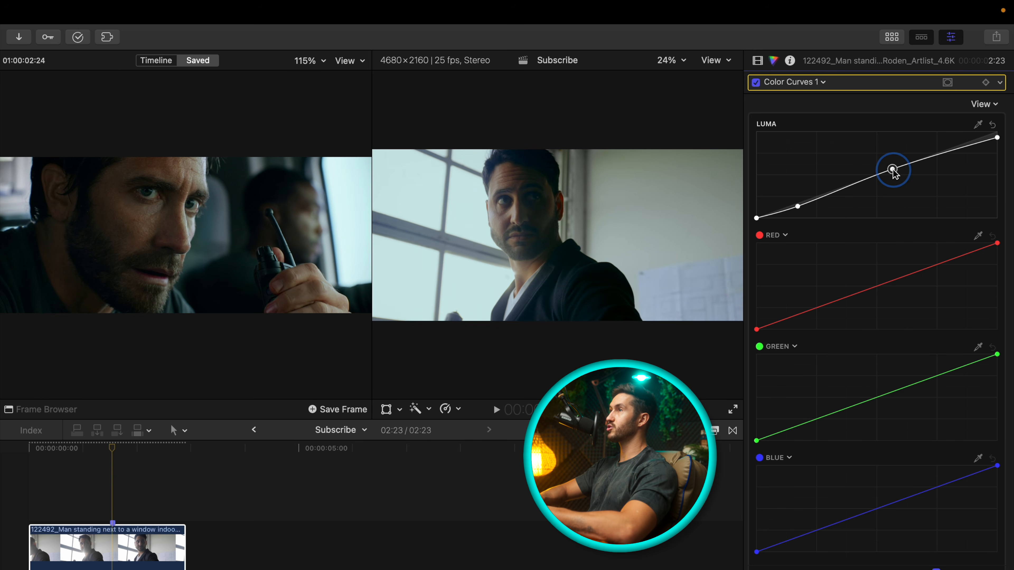
click(797, 206)
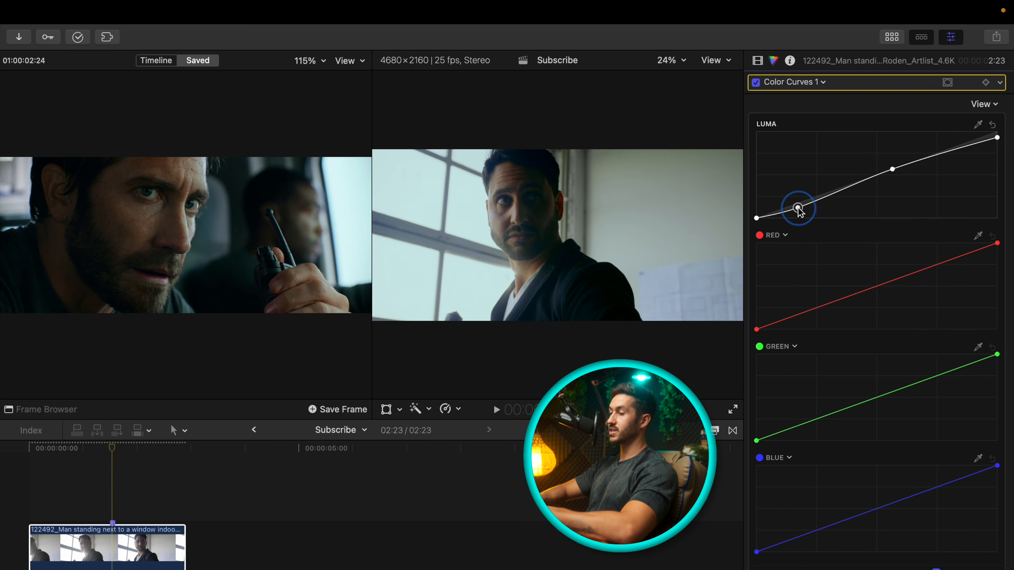
click(756, 218)
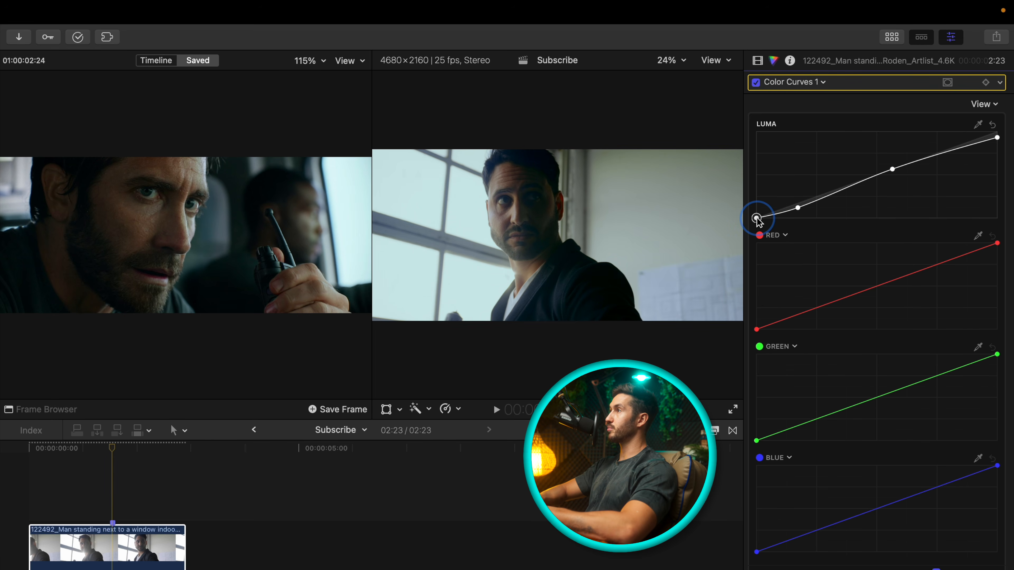
drag(757, 218, 750, 217)
Recolor the Red curve to cyan with slightly raised highlights and anchored midtones, and lower the Blue curve's shadows slightly
mouse_move(780, 236)
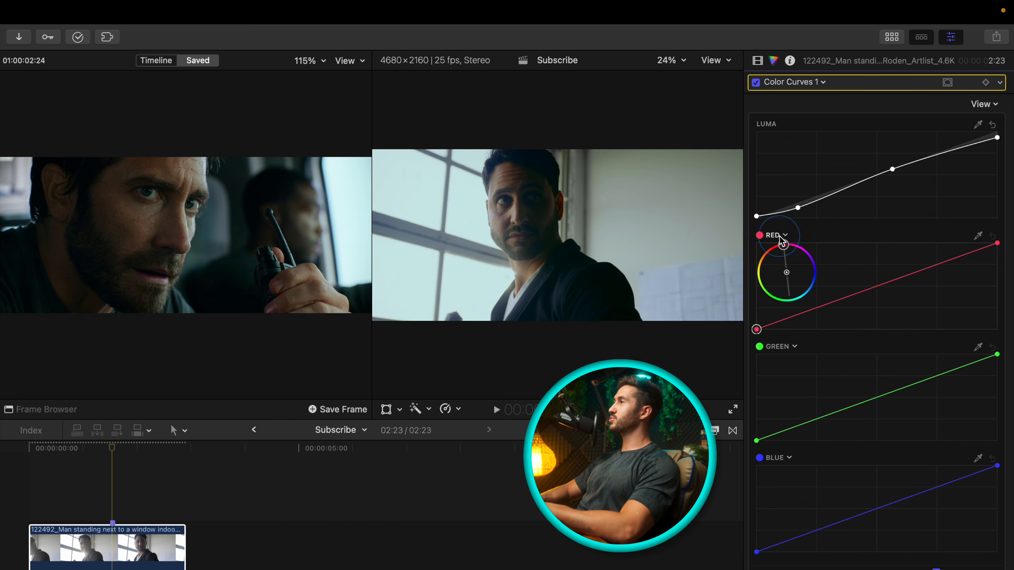
drag(790, 245, 799, 305)
drag(960, 254, 960, 253)
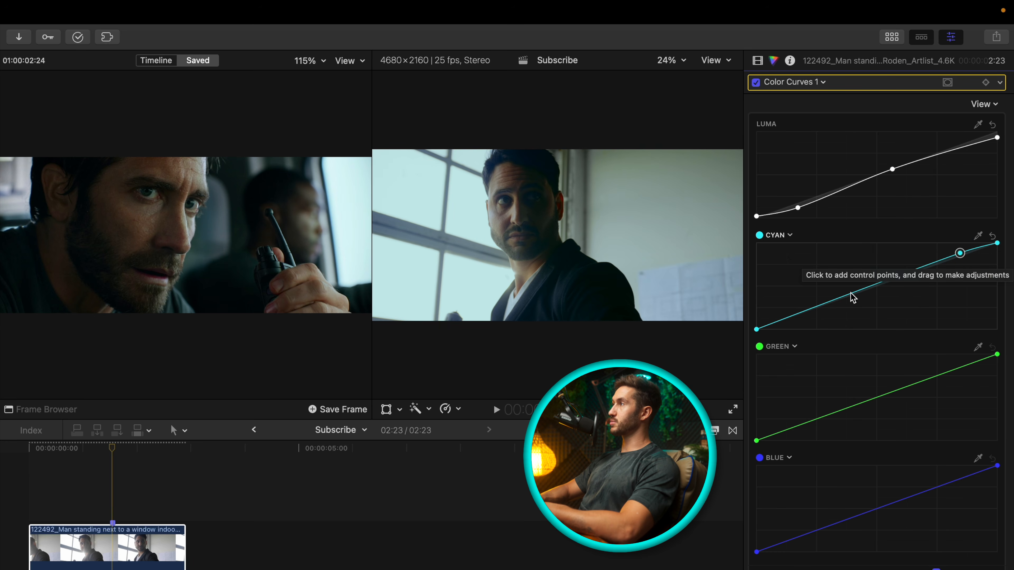
click(871, 287)
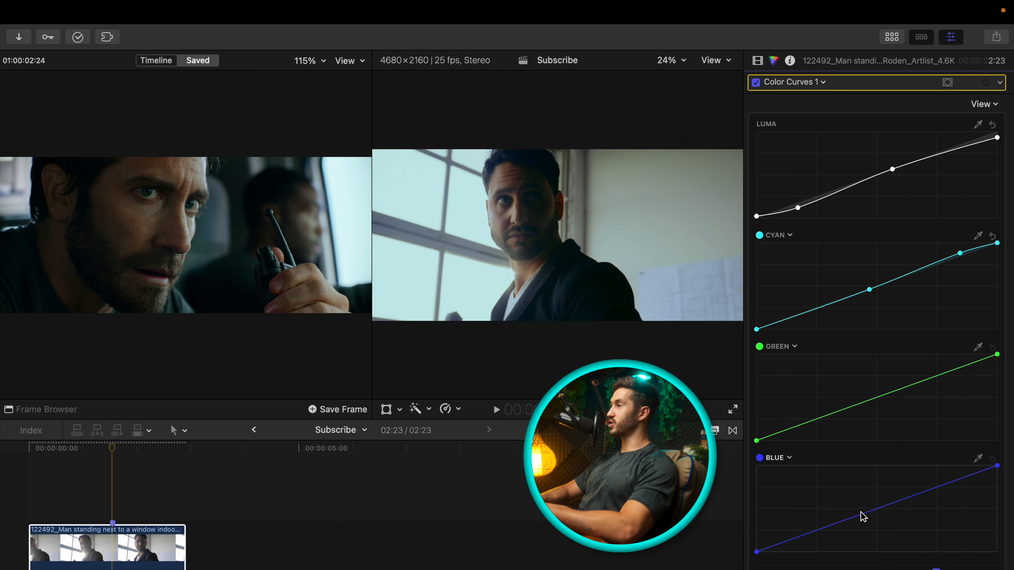
click(792, 542)
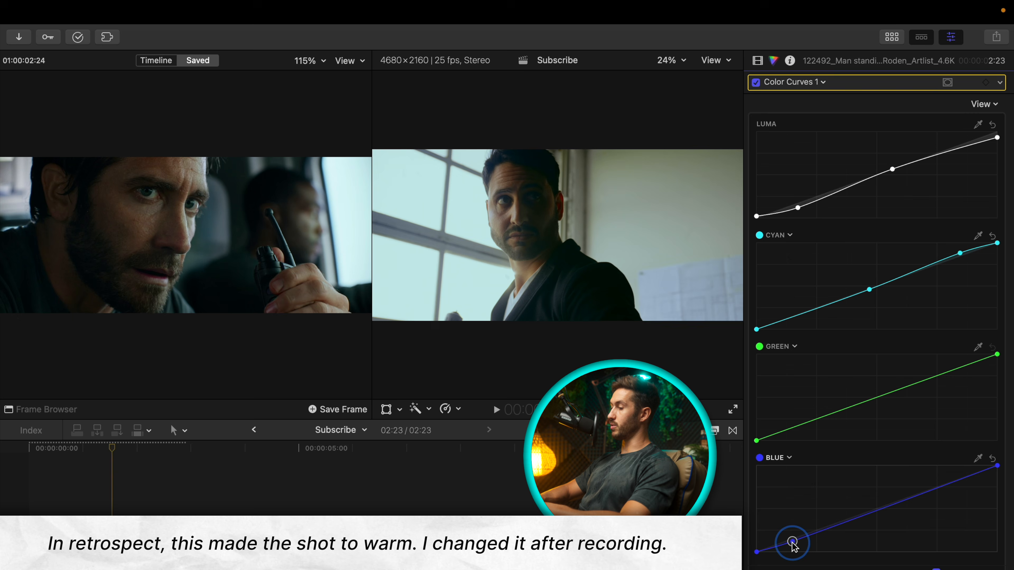
Add a Hue/Saturation Curves correction and place three control points near the shadow end of the Luma vs Sat curve
click(804, 83)
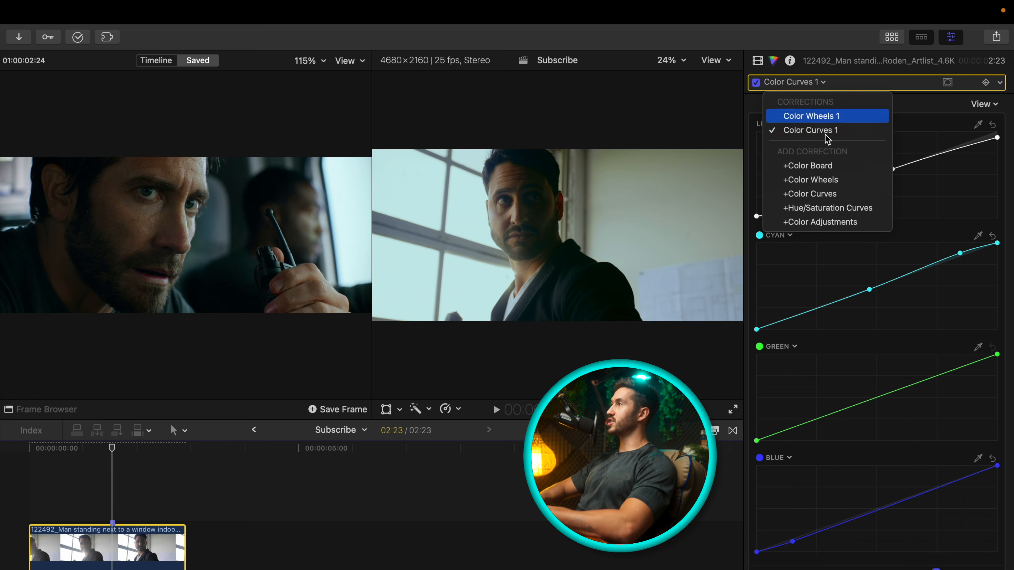
click(832, 208)
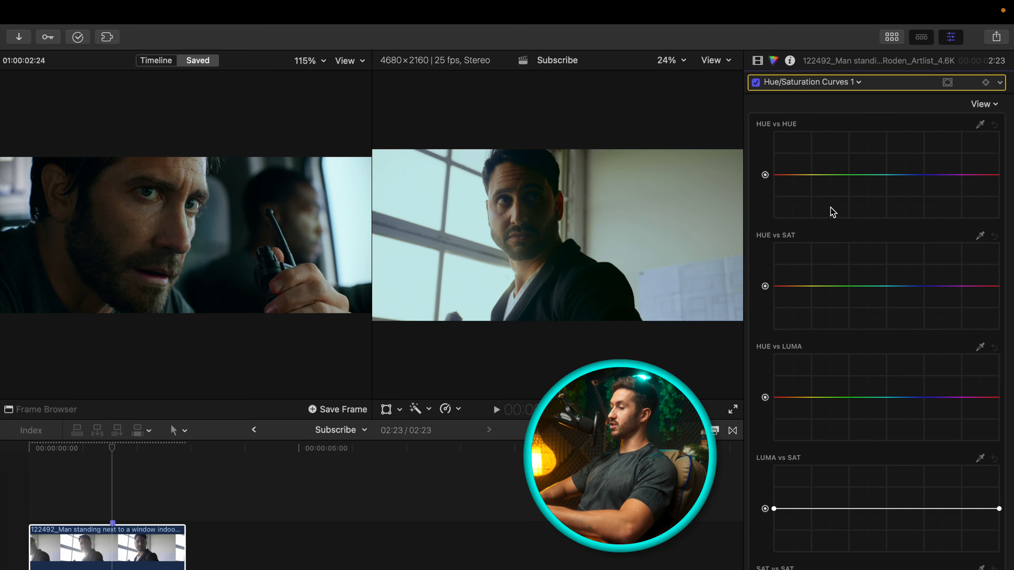
scroll(862, 261, down, 5)
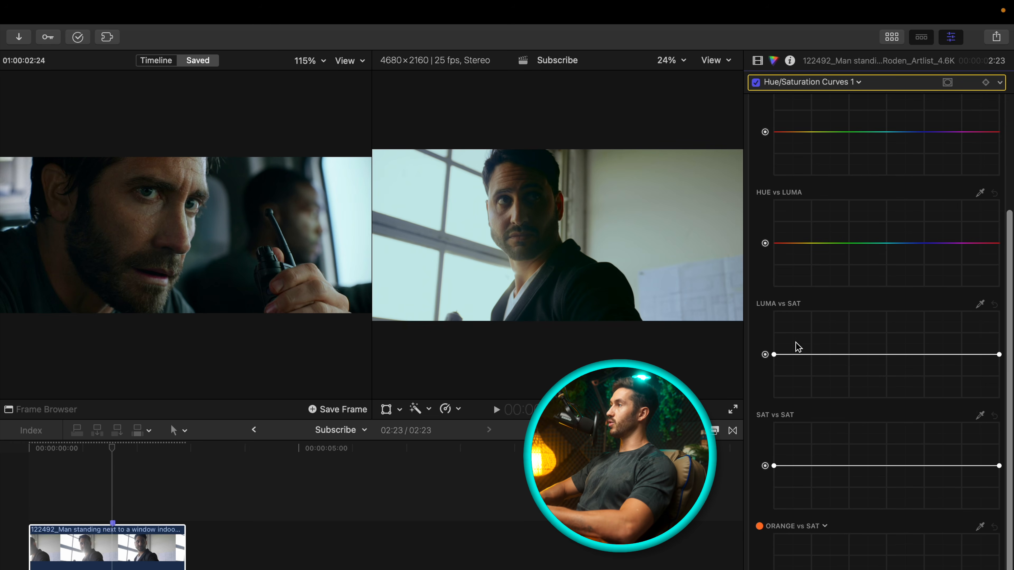
click(789, 355)
click(807, 354)
click(822, 354)
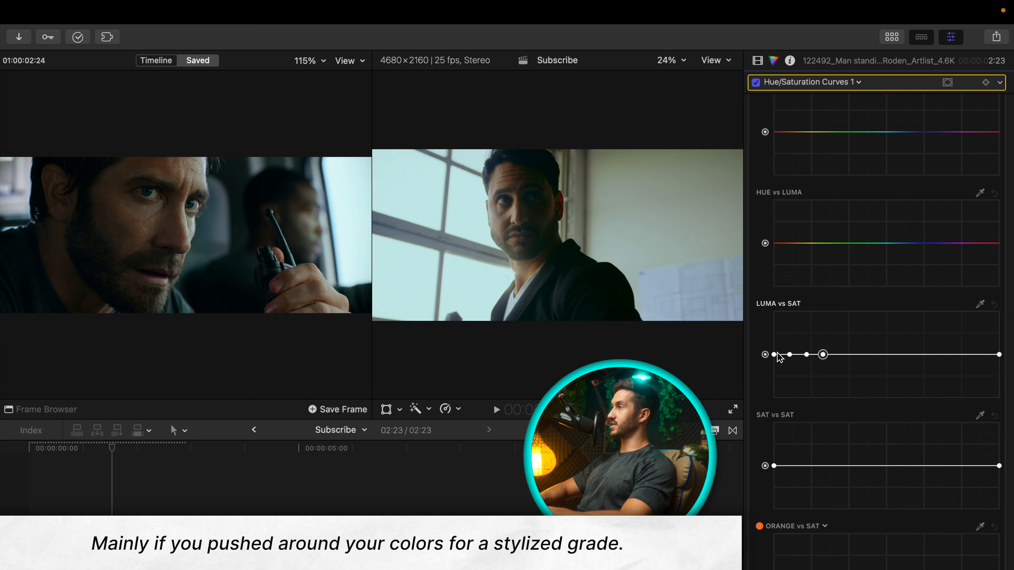
Pull the Luma vs Sat curve's black point to zero saturation and ramp the neighbouring shadow points smoothly back to the baseline
drag(774, 354, 753, 431)
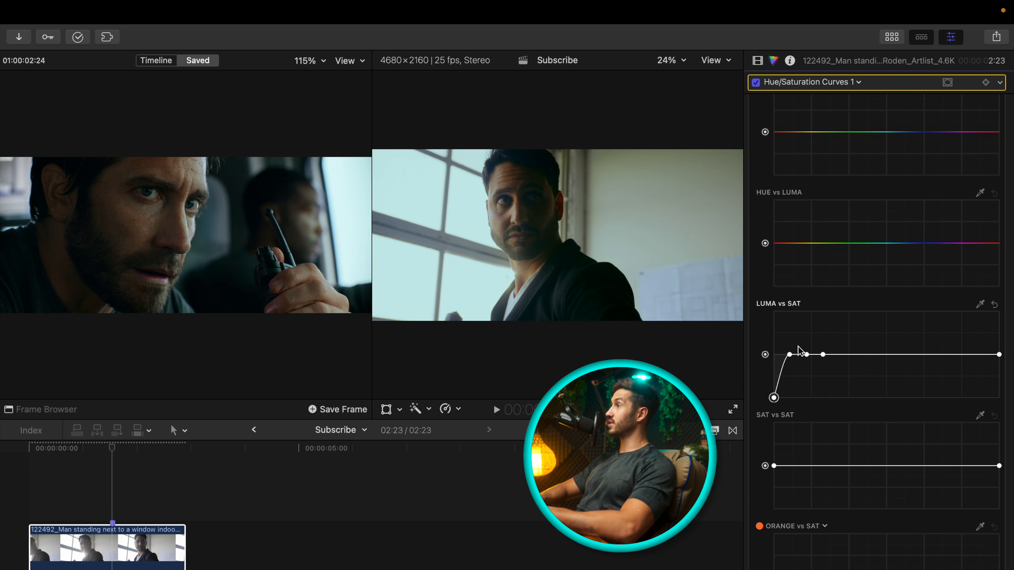
drag(791, 355, 790, 389)
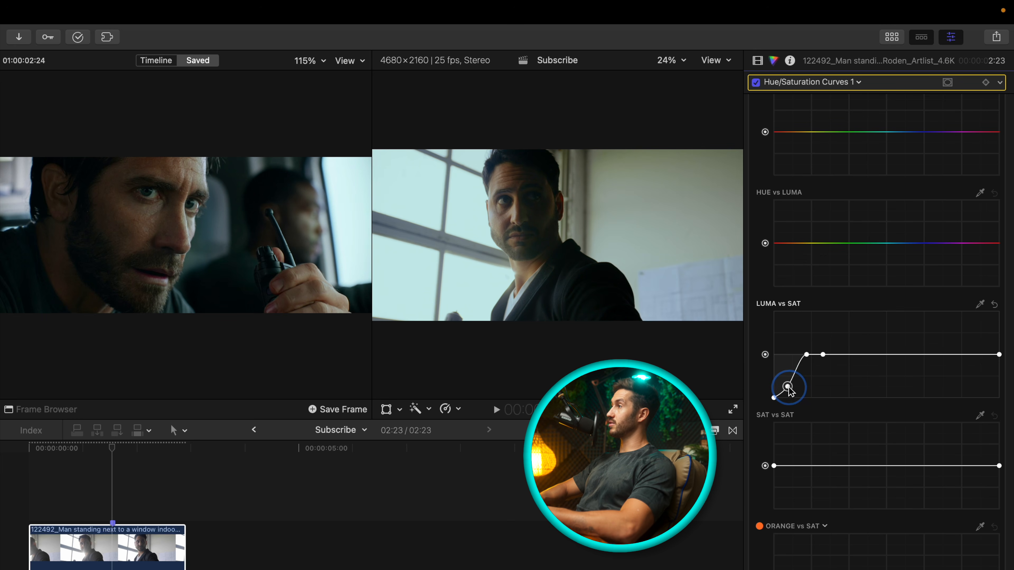
drag(807, 355, 802, 370)
click(787, 388)
drag(820, 356, 818, 359)
Add three points near the highlight end of the Luma vs Sat curve and roll the saturation down to zero at white
click(993, 356)
click(973, 355)
click(958, 355)
drag(1000, 356, 1000, 400)
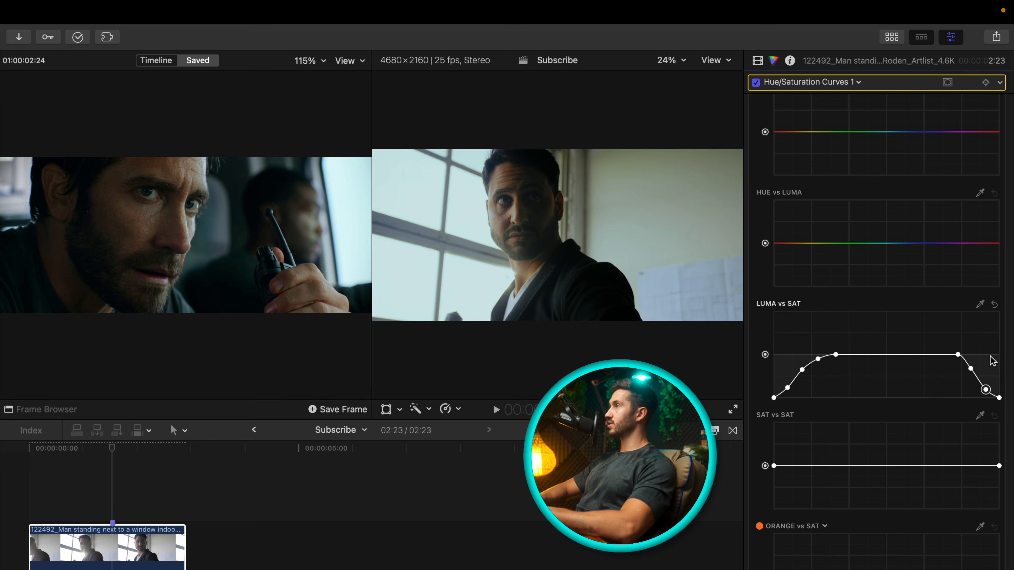
Compare the clip without the Hue/Saturation Curves correction, raise the Luma vs Sat highlight roll-off points slightly, and re-enable the correction
click(756, 82)
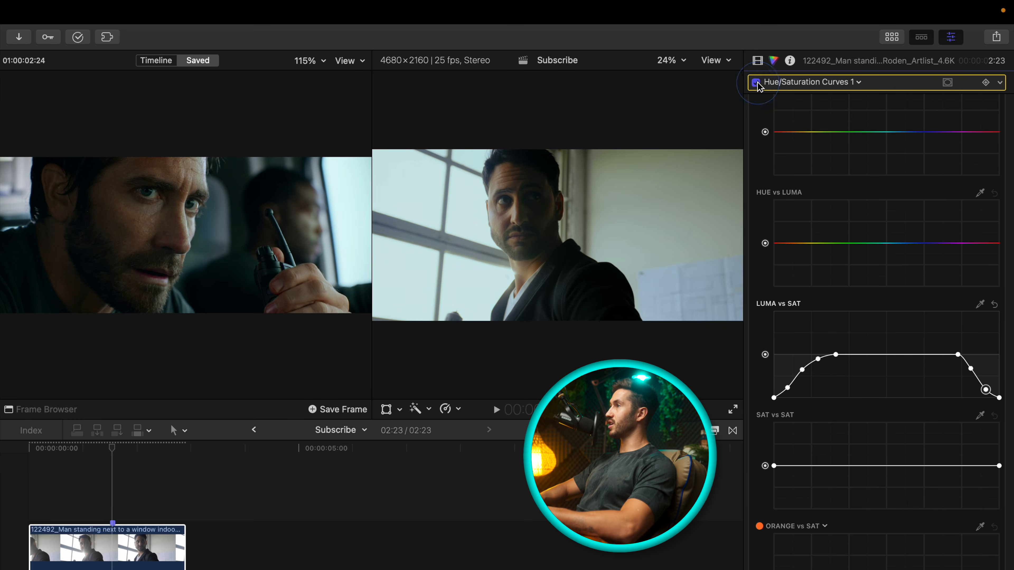
click(756, 83)
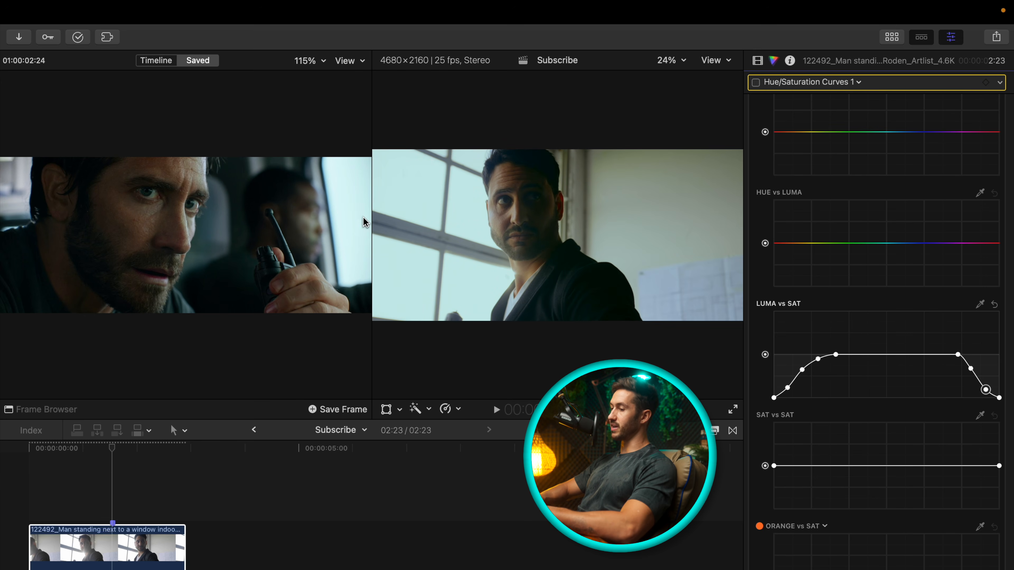
drag(971, 368, 988, 384)
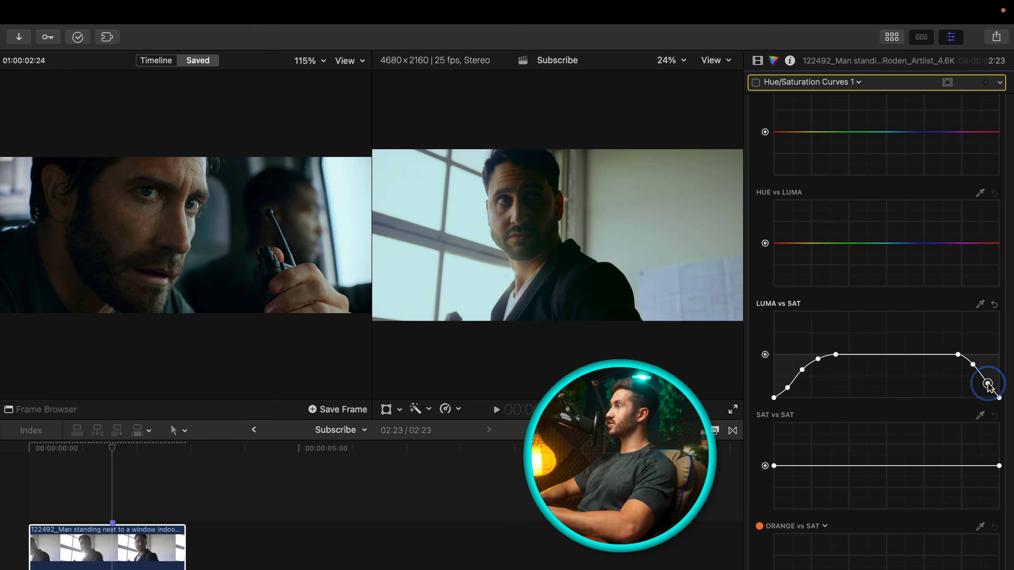
click(757, 82)
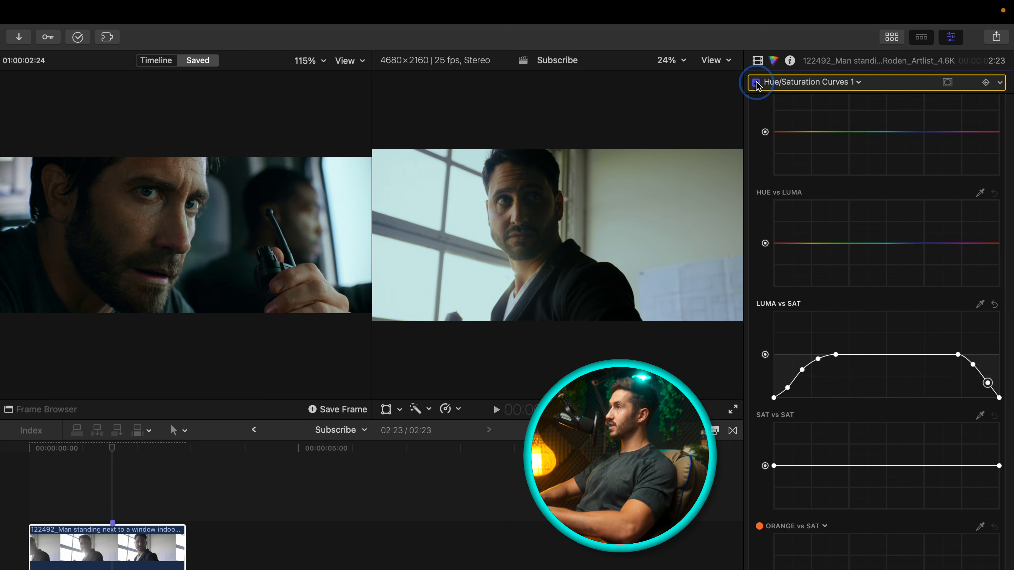
Compare the clip's shadows and skin with and without the Hue/Saturation Curves correction, leaving the correction enabled
click(757, 82)
click(757, 82)
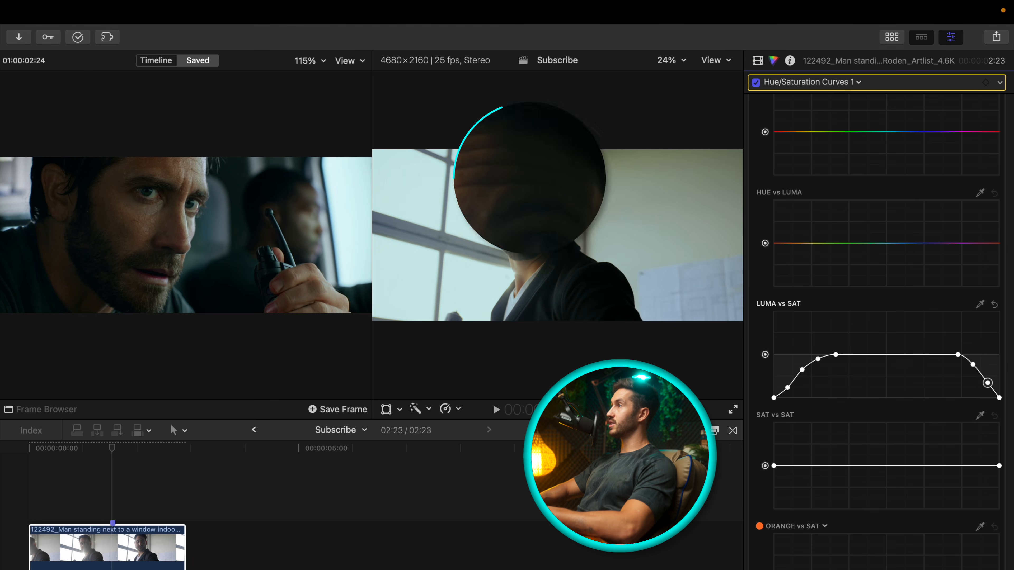
click(756, 82)
click(757, 83)
click(756, 83)
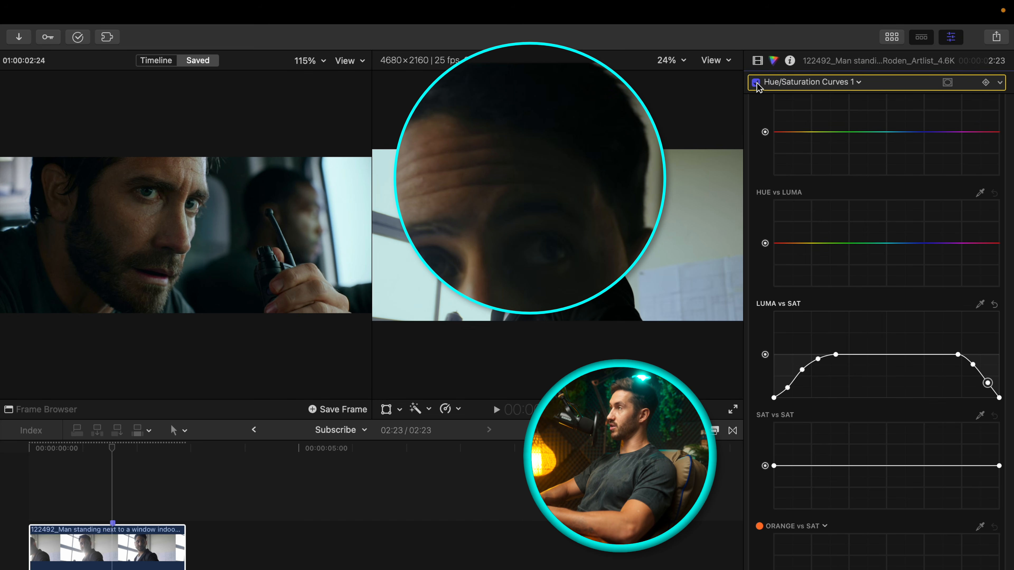
click(757, 83)
click(757, 83)
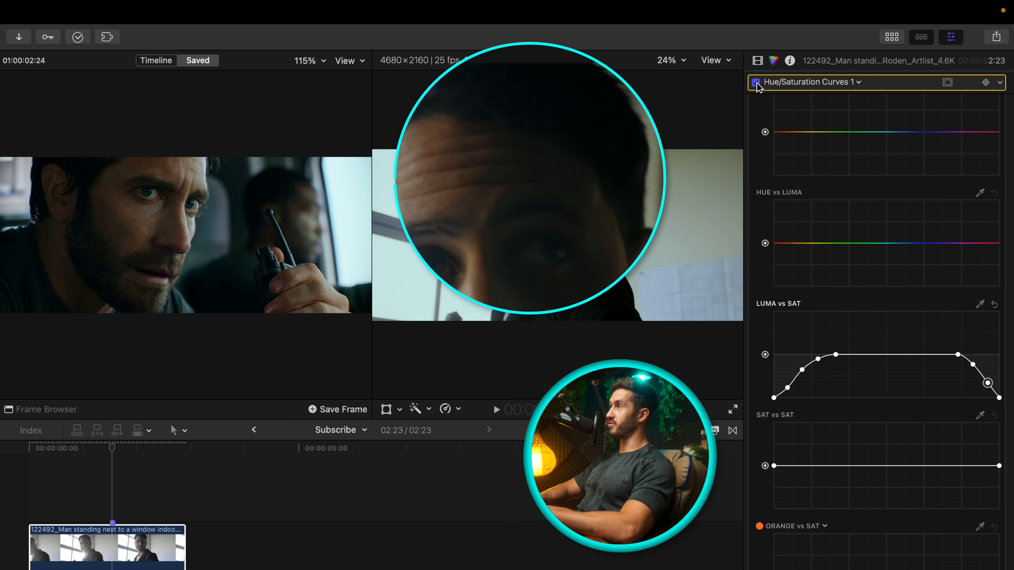
Raise the highlight end of the Luma vs Sat curve, and tilt Sat vs Sat slightly down at low and up at high saturation, adding a midpoint
drag(999, 397, 988, 378)
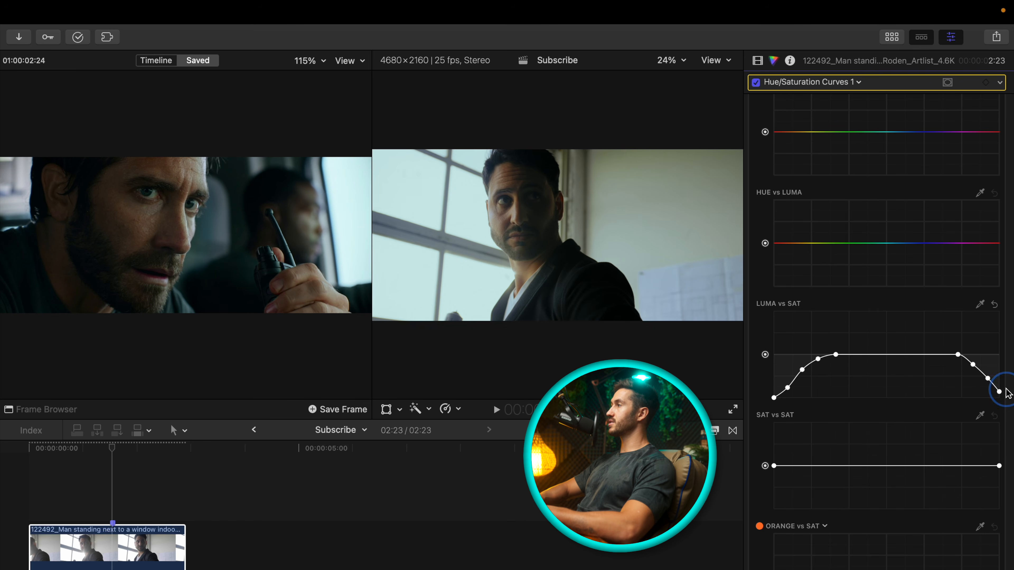
drag(1000, 392, 1001, 386)
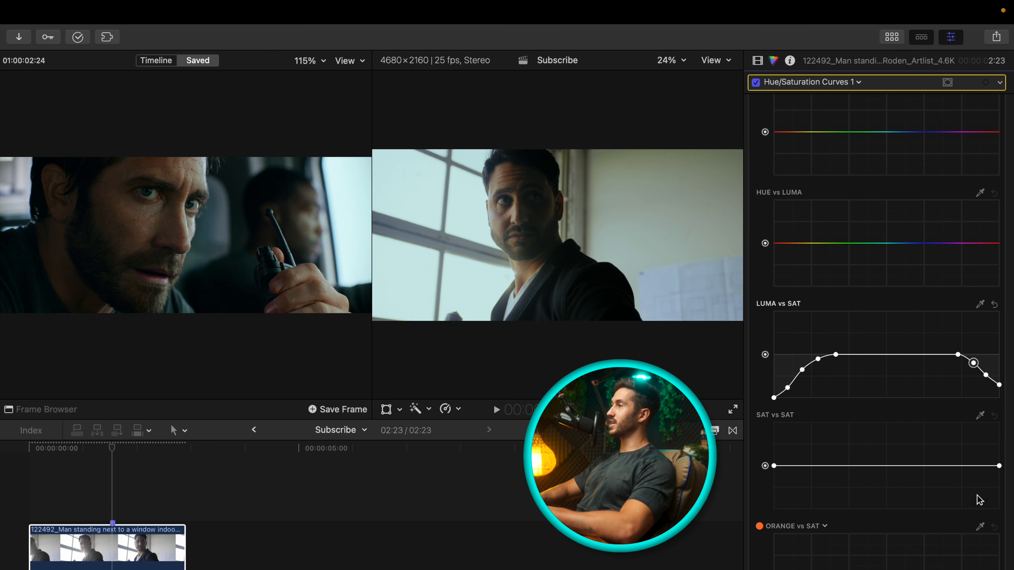
scroll(978, 496, down, 2)
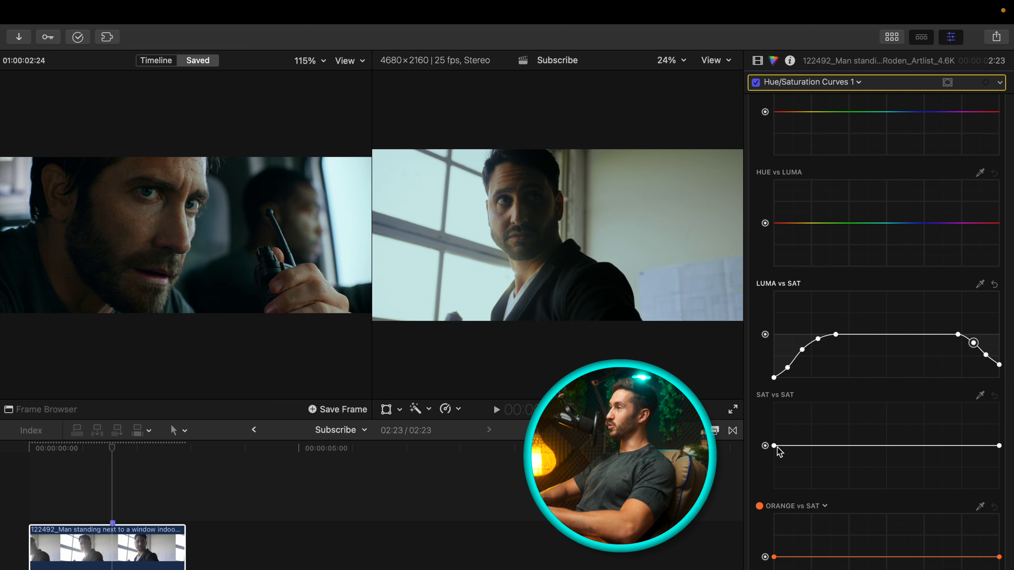
drag(775, 447, 751, 453)
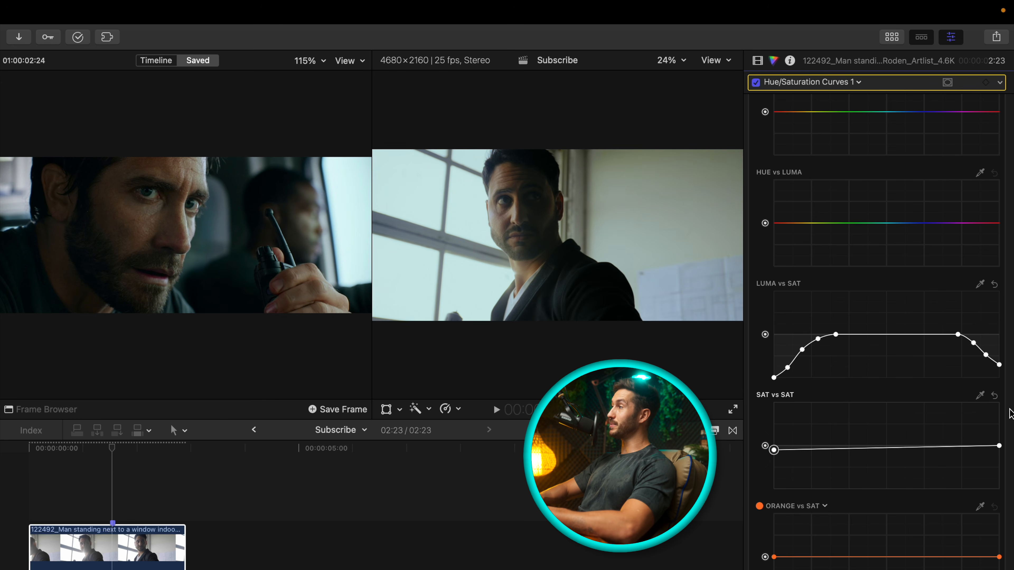
drag(1000, 450, 1012, 416)
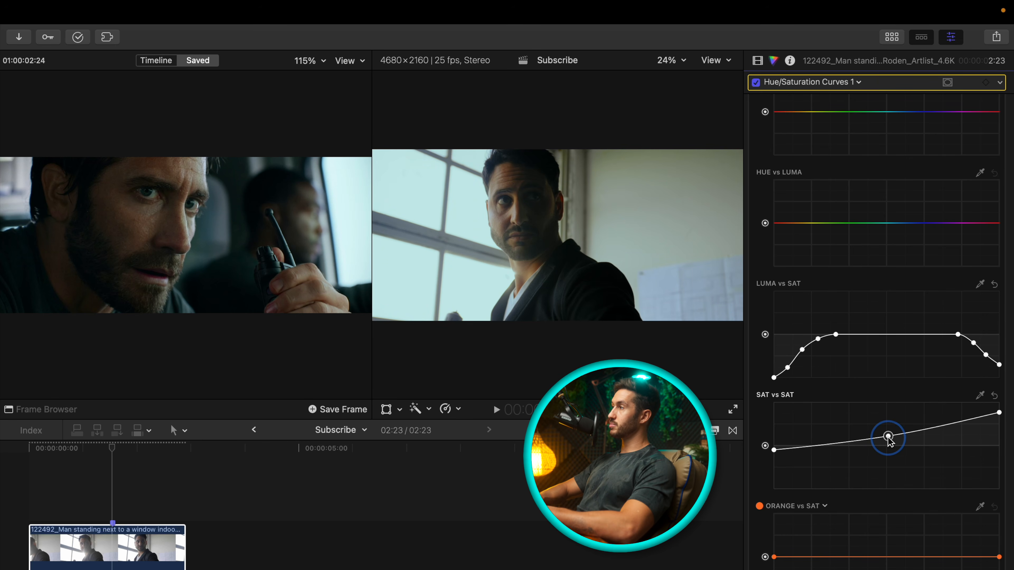
drag(885, 437, 883, 440)
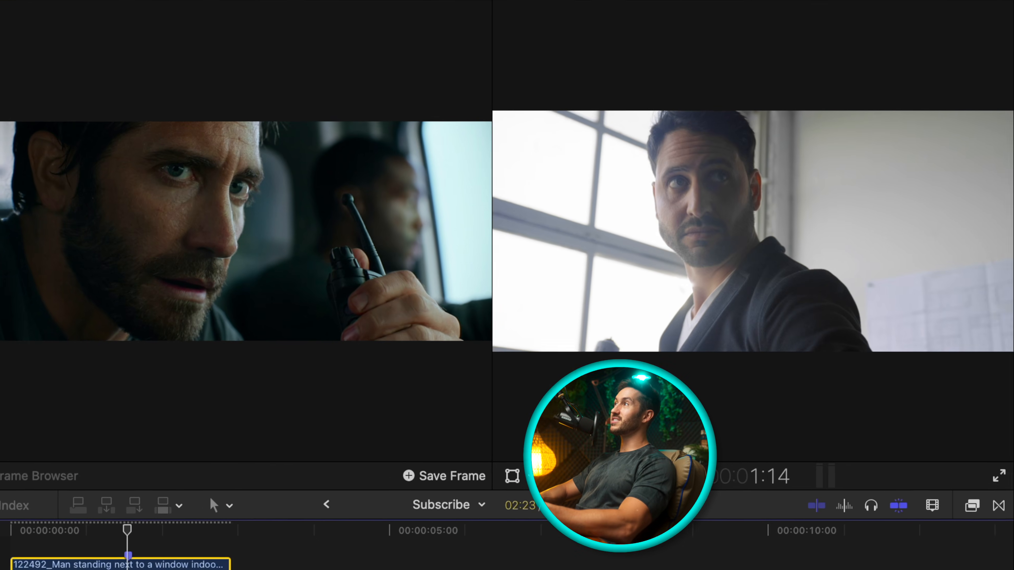
Open the Color Finale layer editor for the second timeline clip, add a Log Wheels layer and lower its Offset to -0.14
click(877, 54)
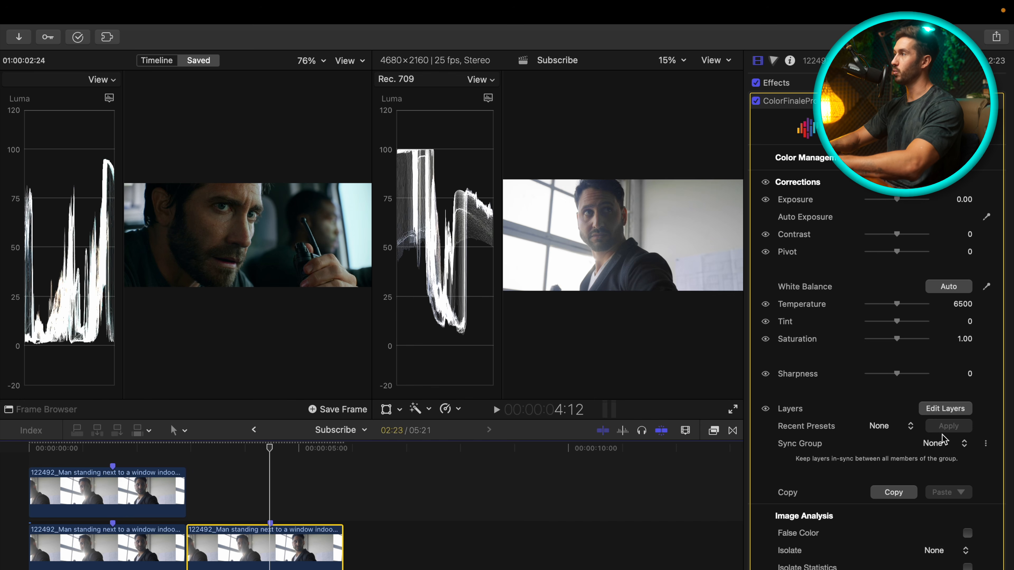
click(946, 408)
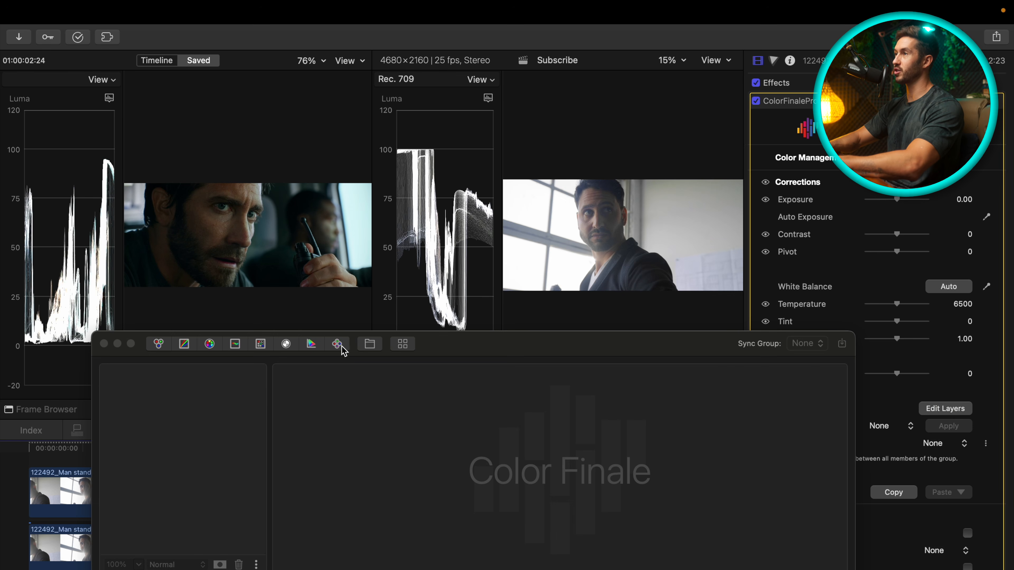
click(337, 346)
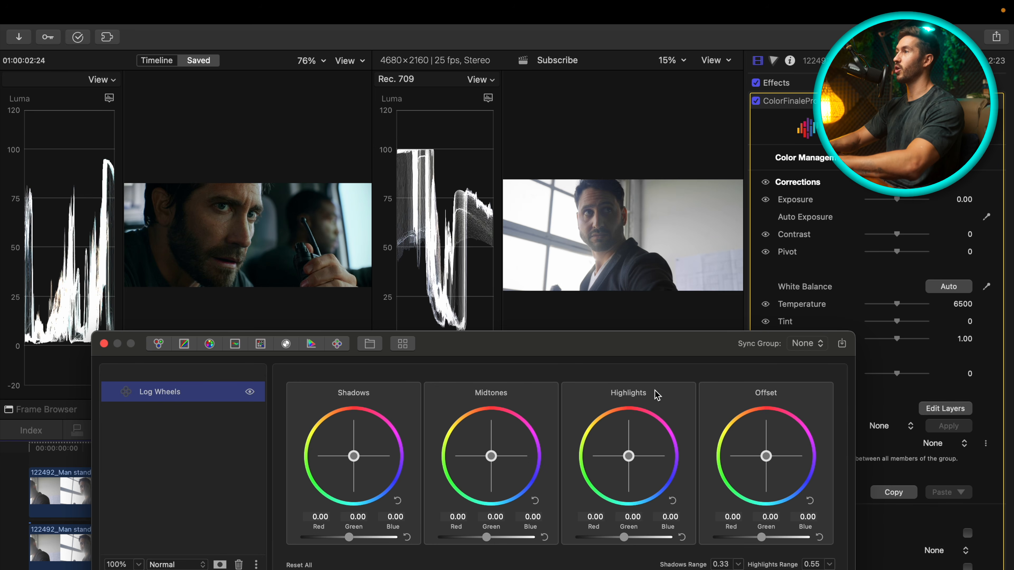
drag(538, 344, 536, 360)
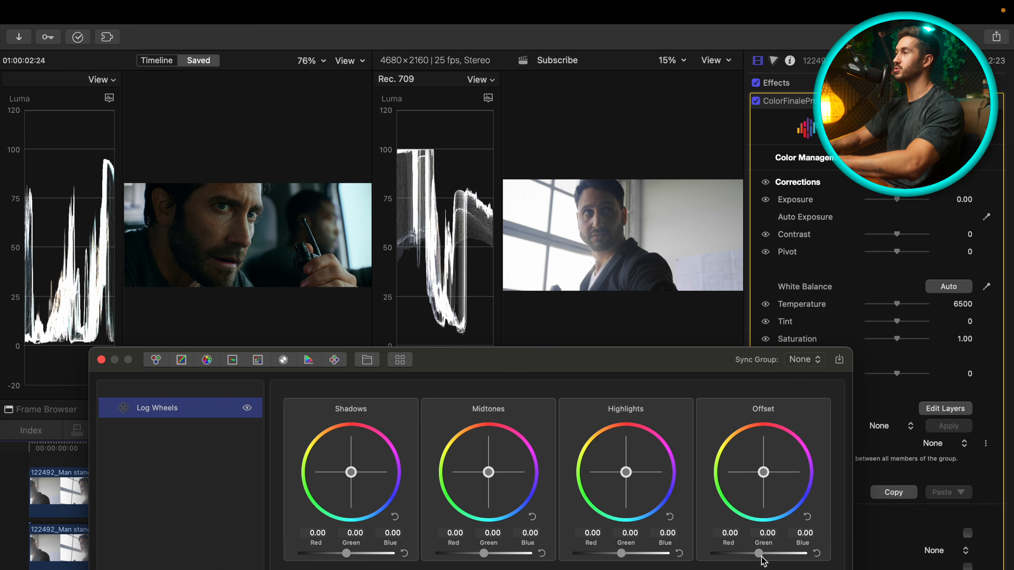
drag(762, 558, 755, 558)
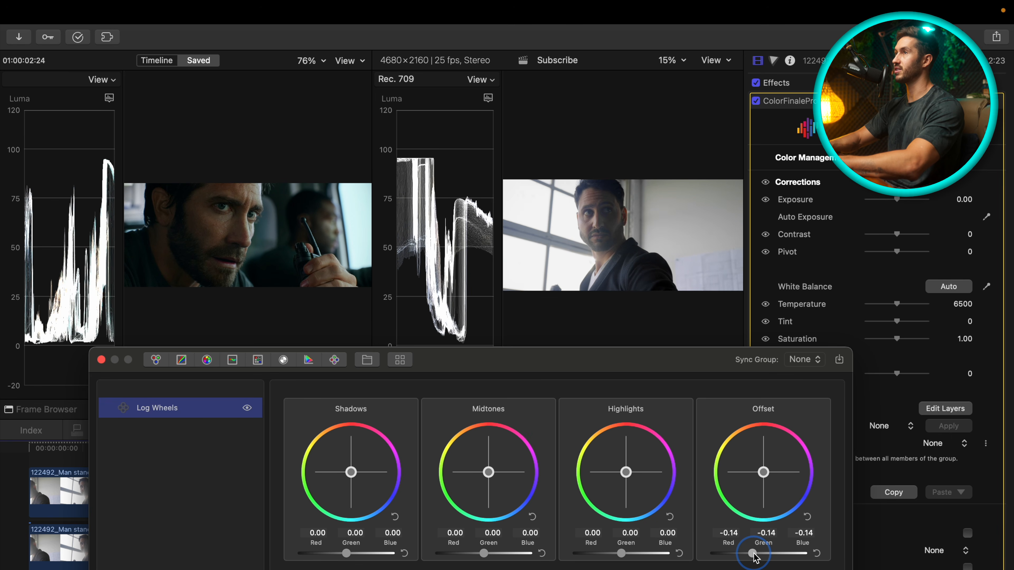
drag(754, 554, 753, 553)
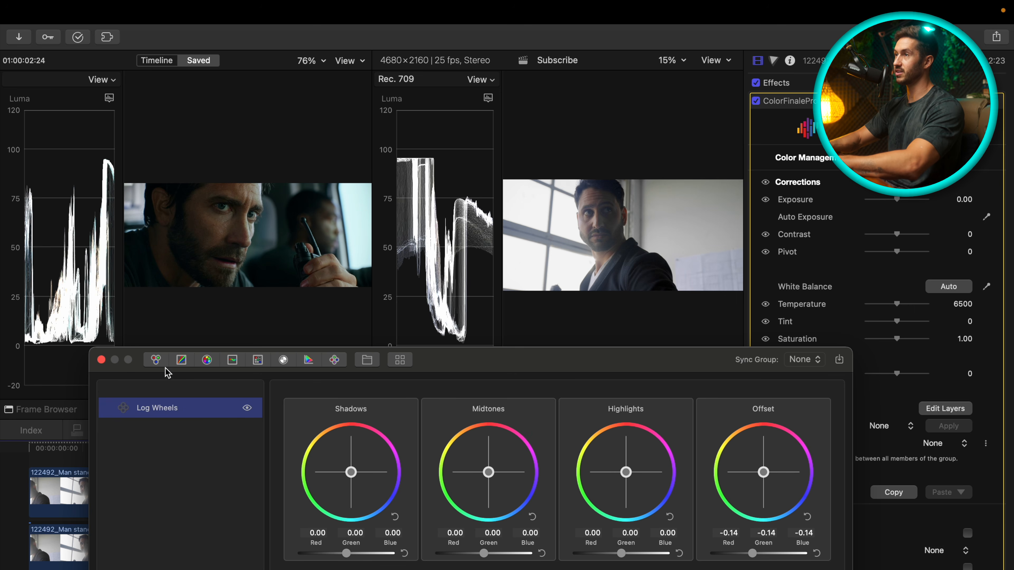
Add a Color Wheels layer with Gain master at -0.04, Gamma master at -0.16 and overall saturation at 1.26
click(157, 361)
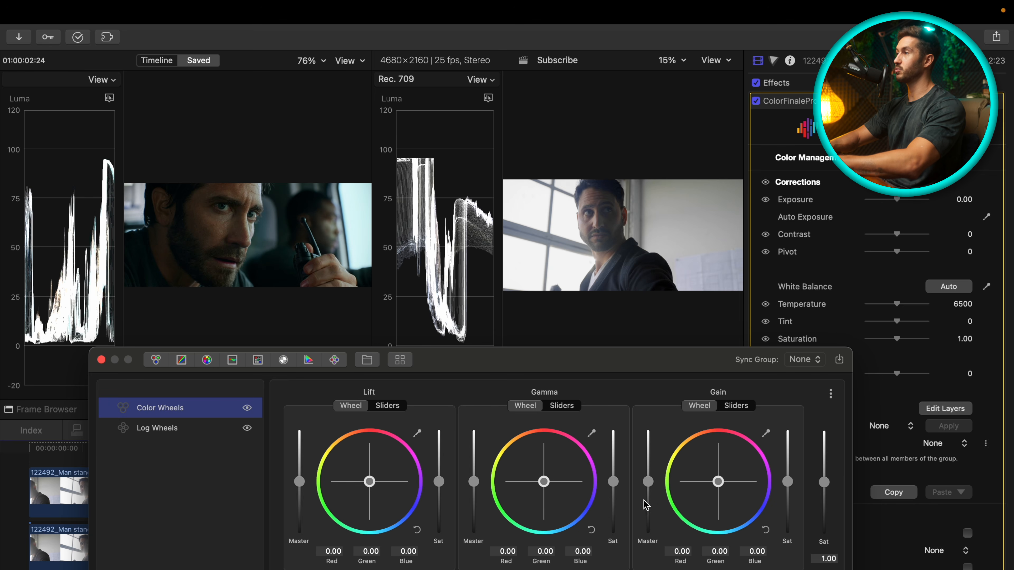
drag(649, 486, 650, 489)
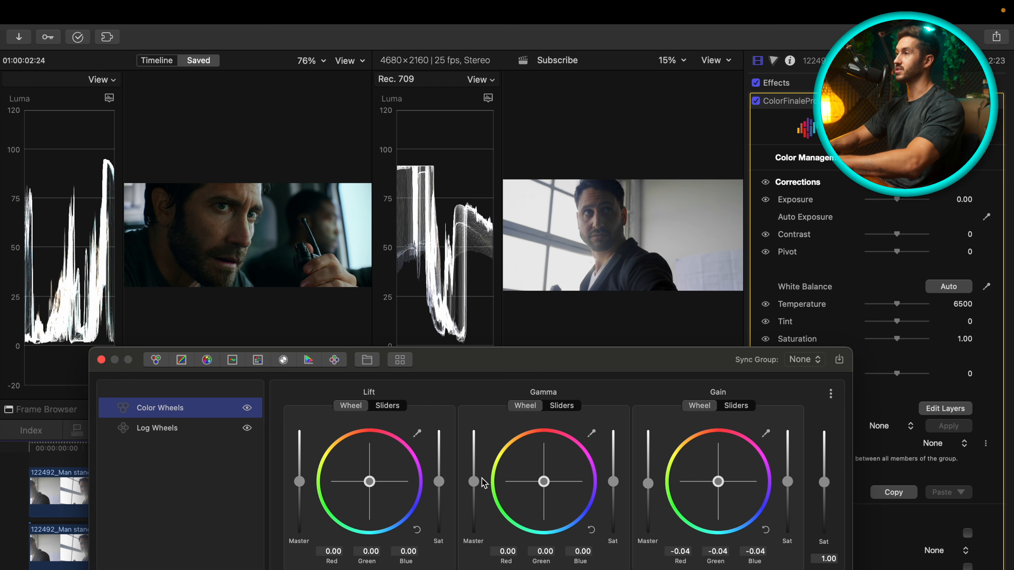
drag(474, 488, 474, 497)
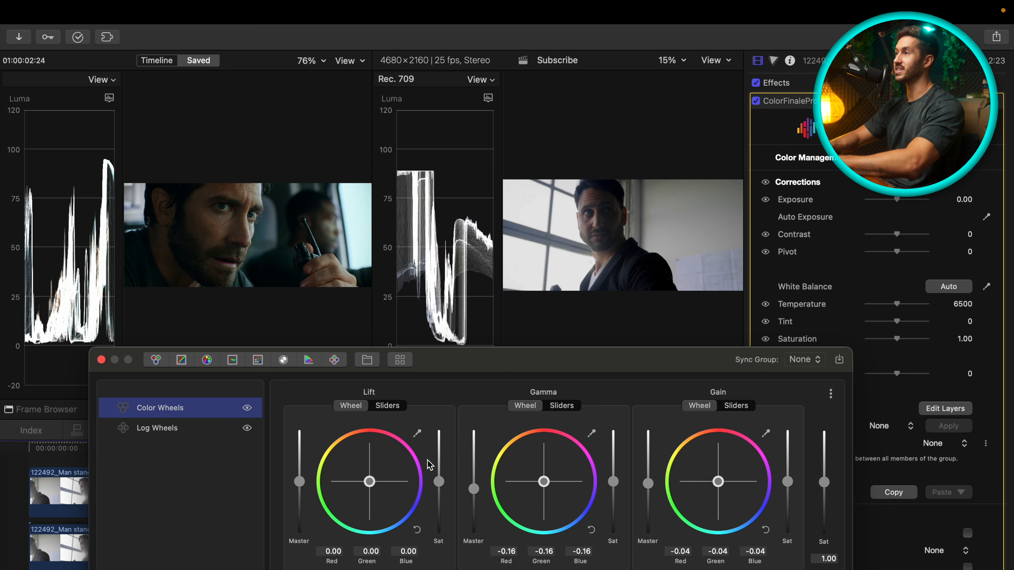
drag(825, 482, 826, 476)
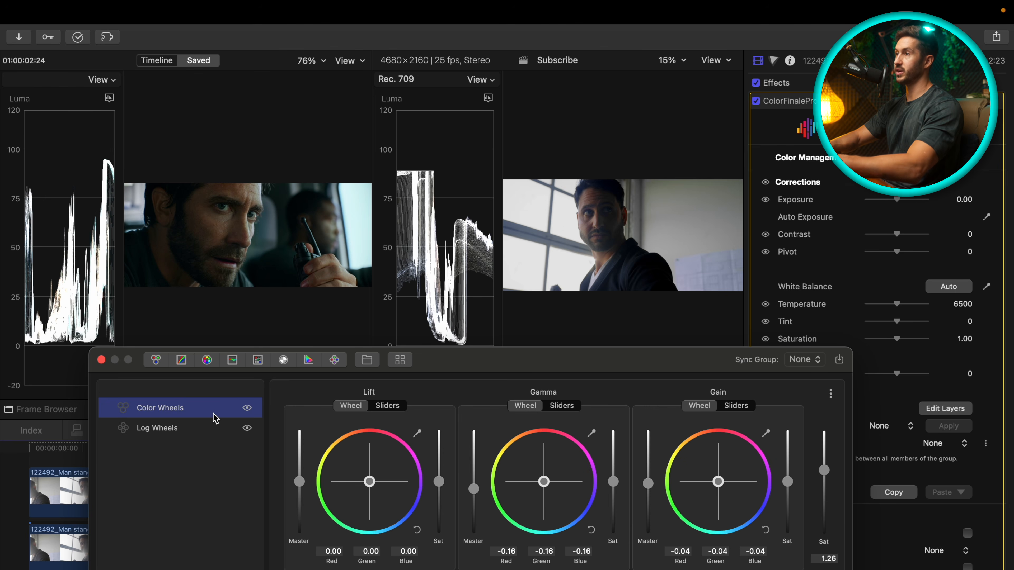
Rename the Color Wheels layer as Constrast/Sat
right_click(201, 416)
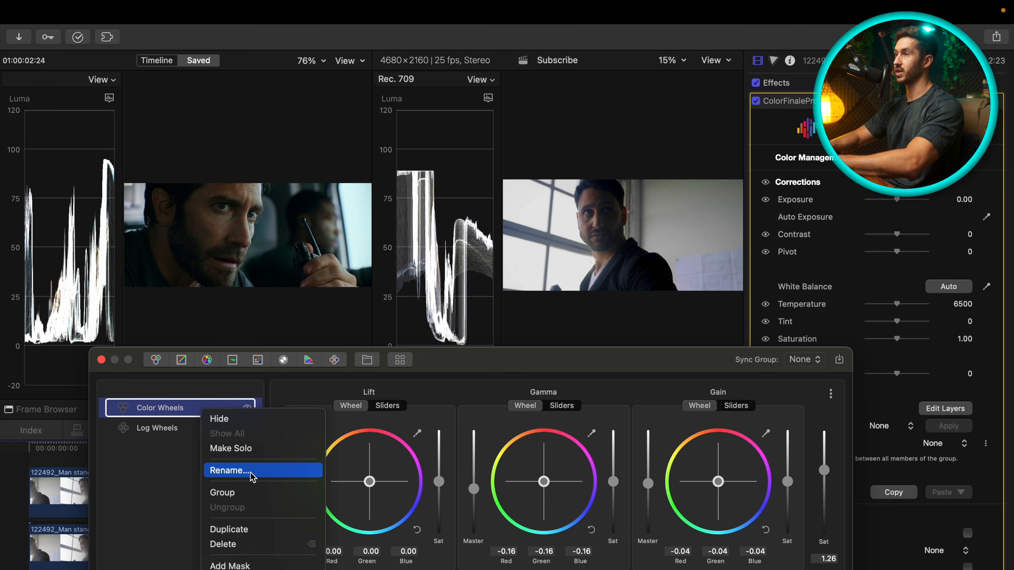
click(239, 471)
drag(449, 372, 451, 286)
text(Cpons)
text(t/Sat)
key(Return)
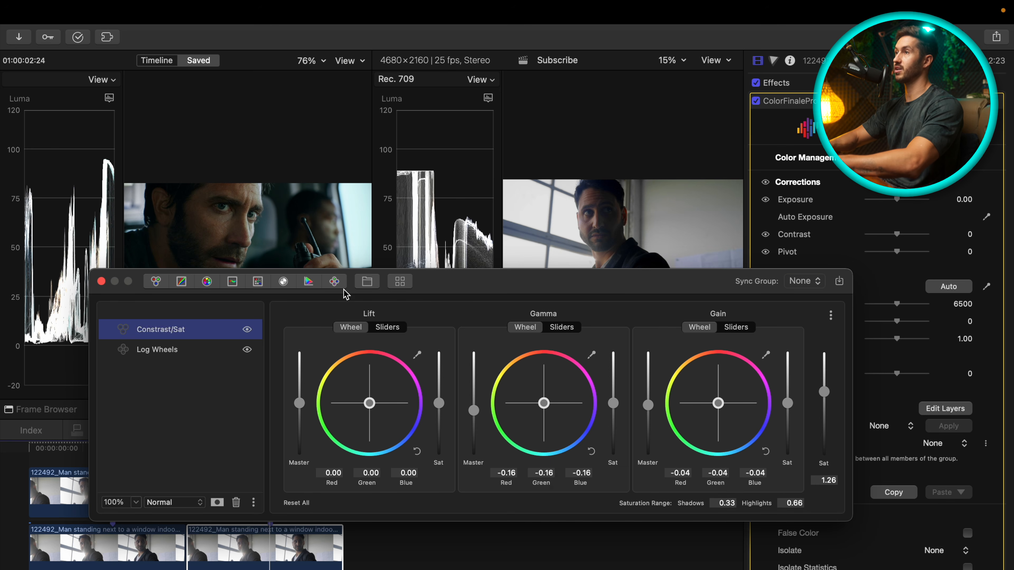
Try raising the Log Wheels Highlights to 0.19, and reduce them to 0.07
click(194, 354)
drag(485, 284, 458, 344)
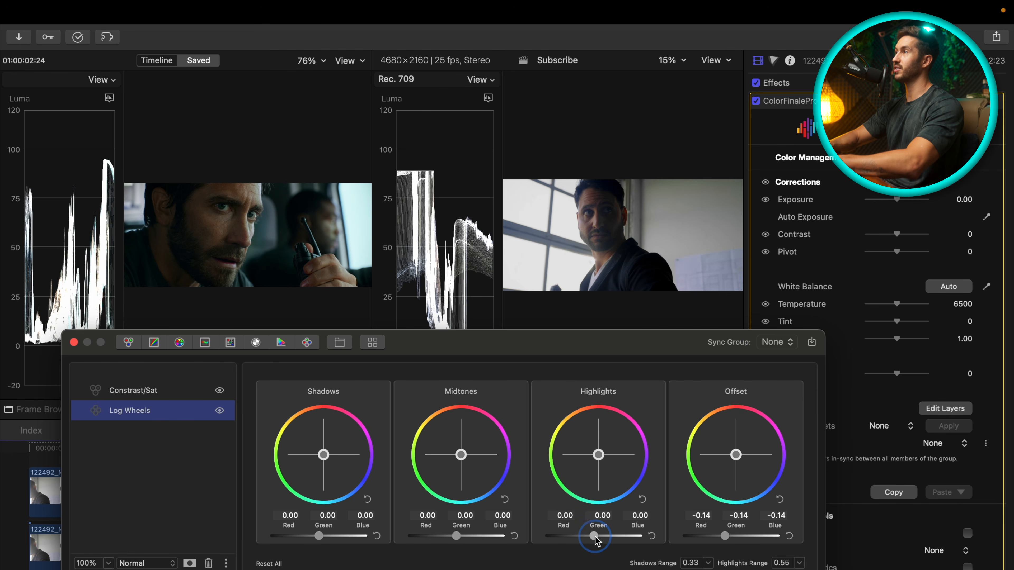
drag(594, 536, 602, 537)
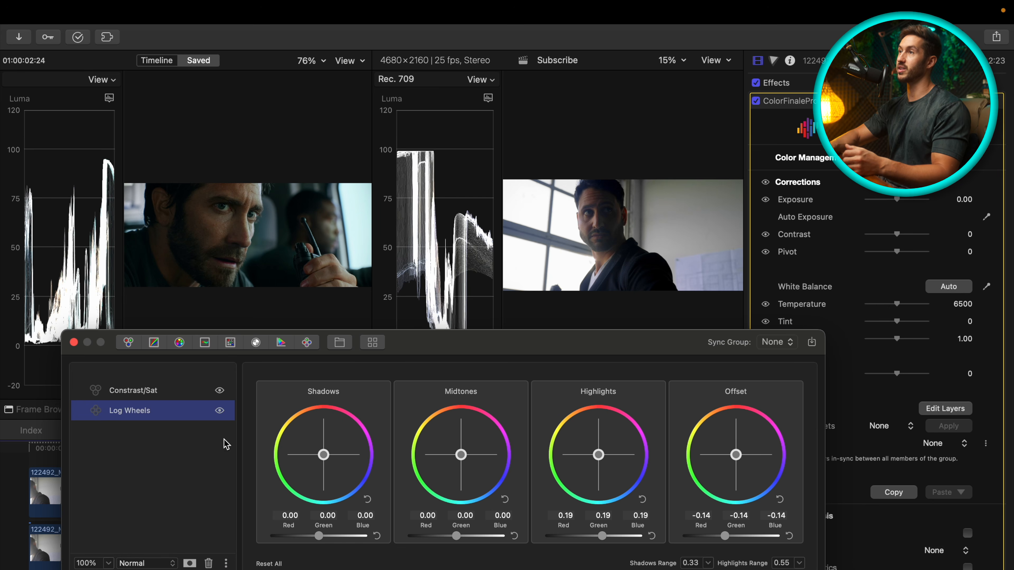
click(602, 537)
drag(604, 540, 596, 540)
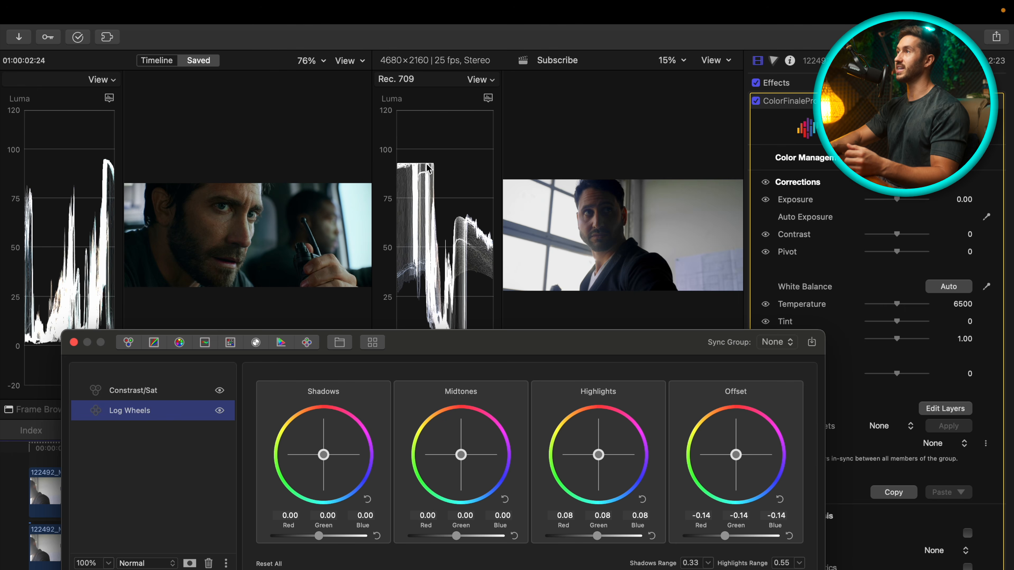
drag(600, 540, 596, 540)
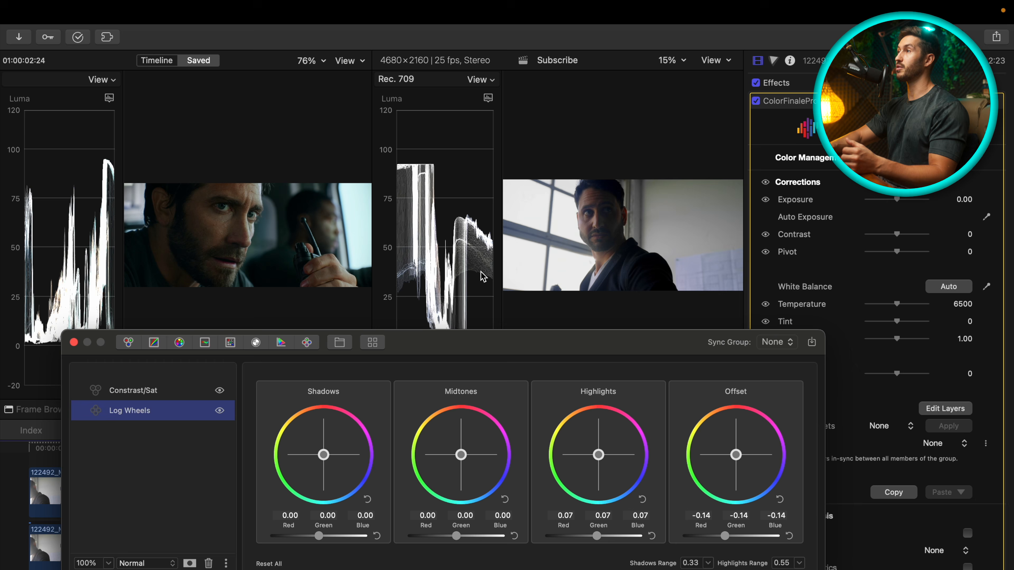
Try a Gain of 0.02 on the Constrast/Sat layer for comparison, and return the Log Wheels Highlights to zero
click(162, 393)
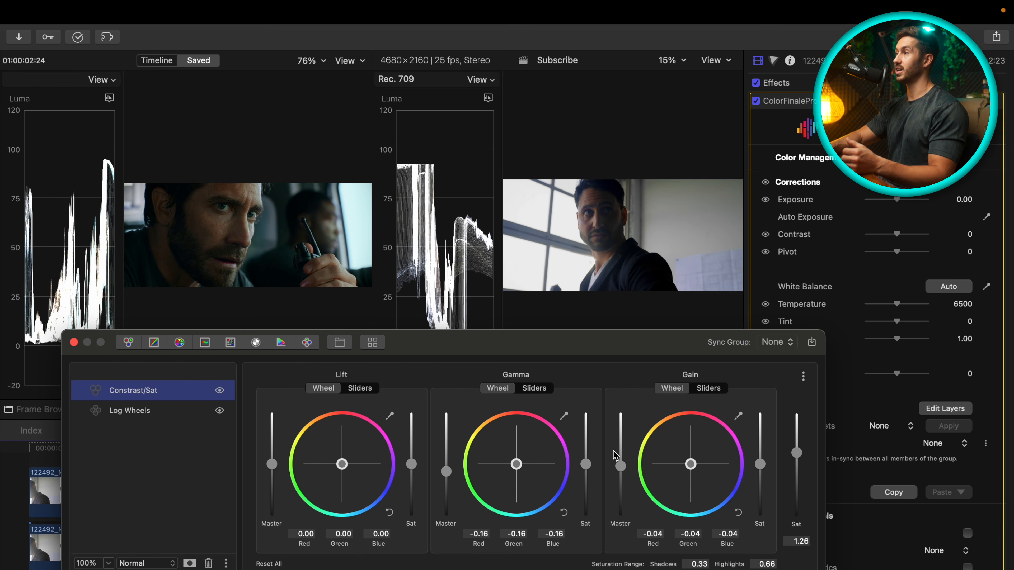
drag(621, 472, 622, 468)
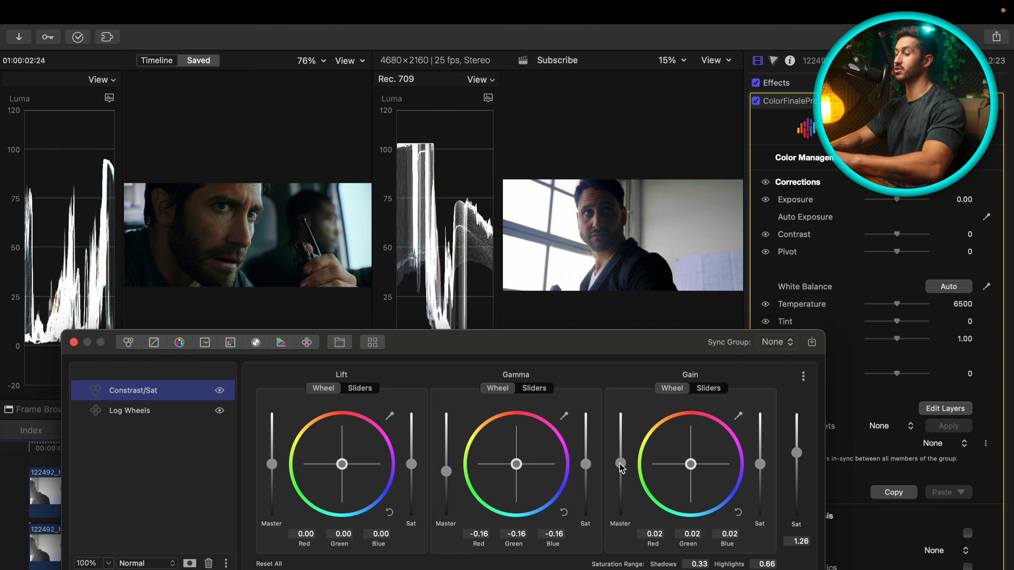
click(134, 413)
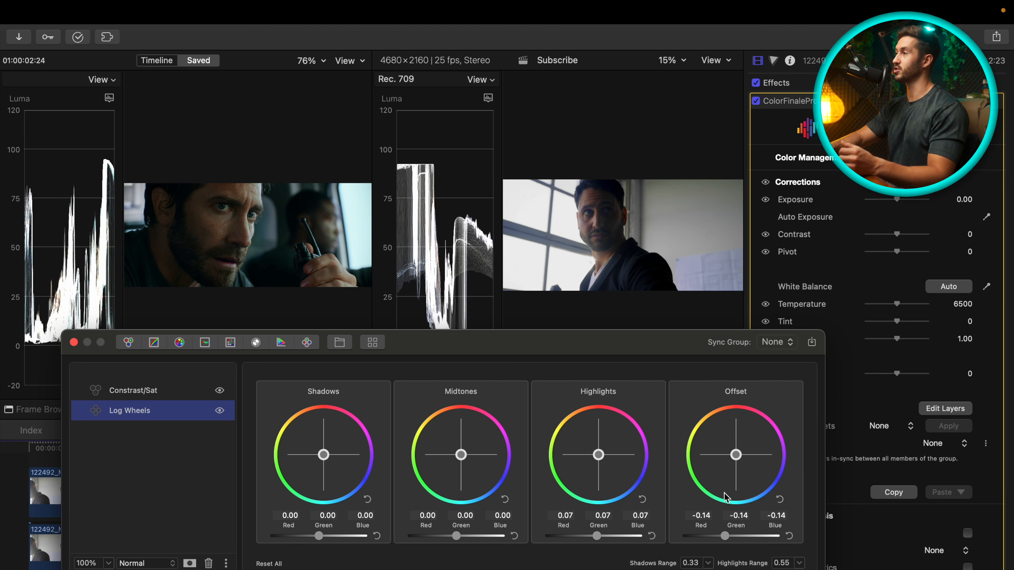
drag(600, 540, 598, 542)
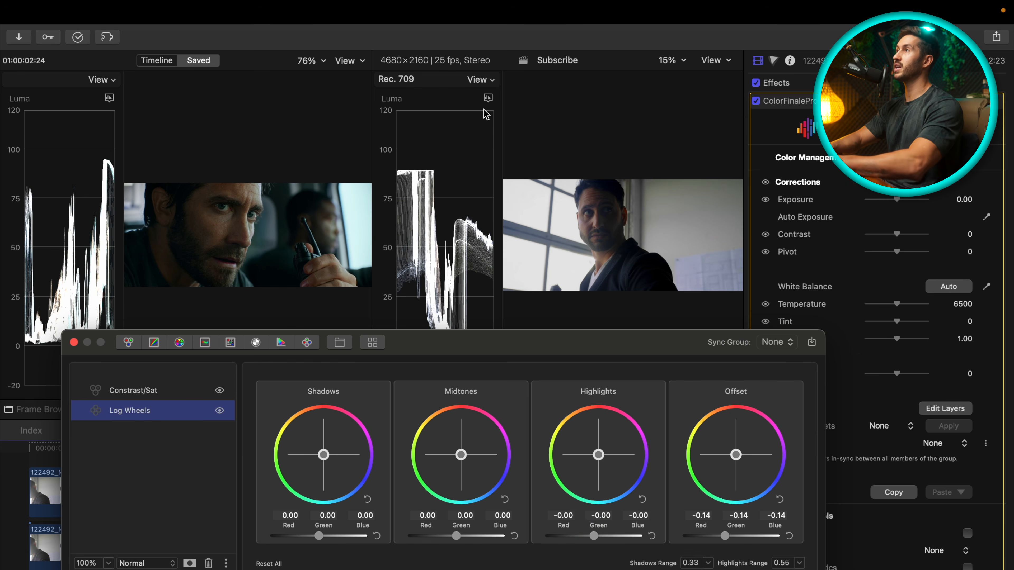
Switch the video scopes of both the clip and the reference frame from Waveform to Vectorscope
click(487, 98)
click(487, 99)
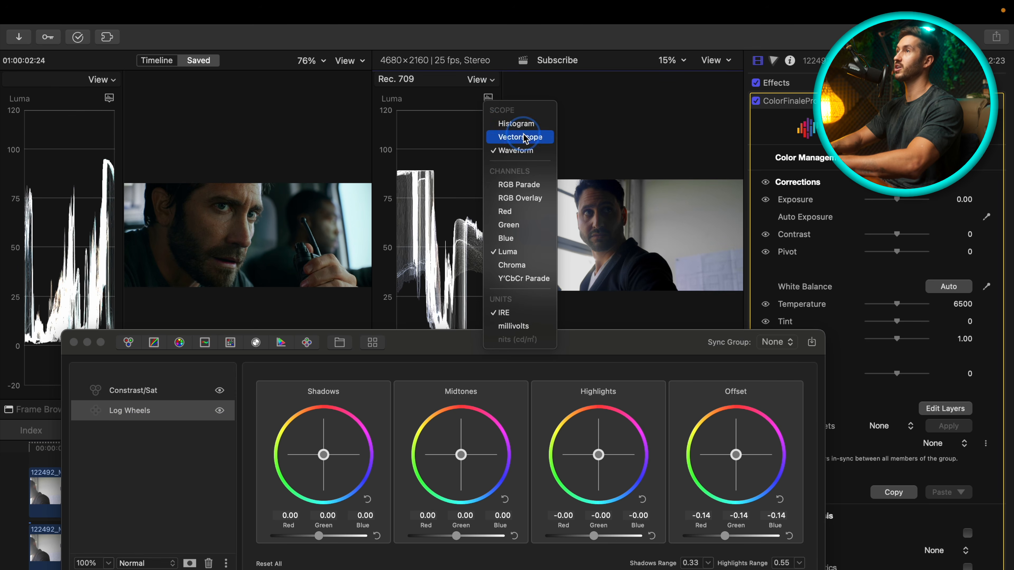
click(523, 137)
click(109, 98)
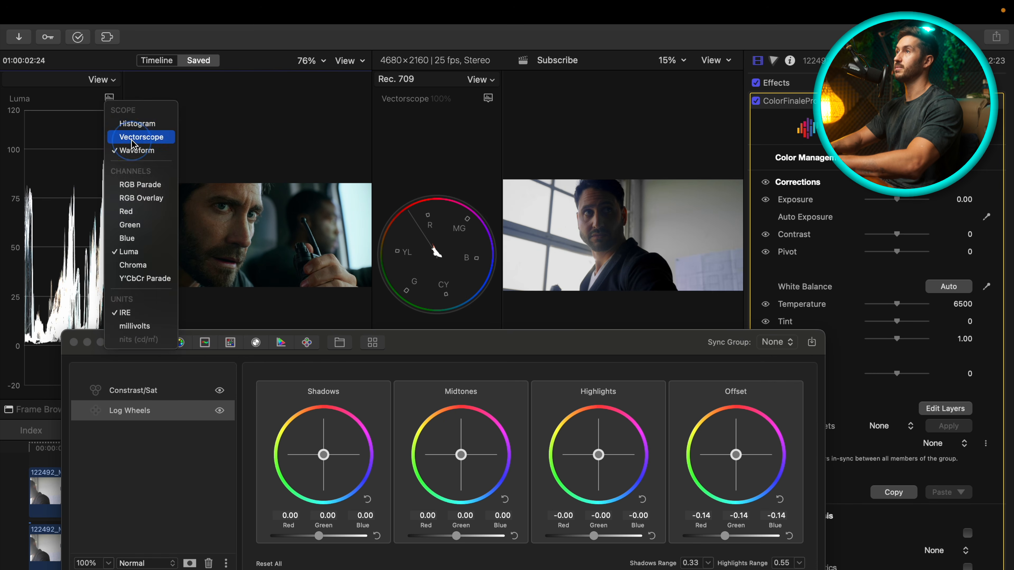
click(136, 137)
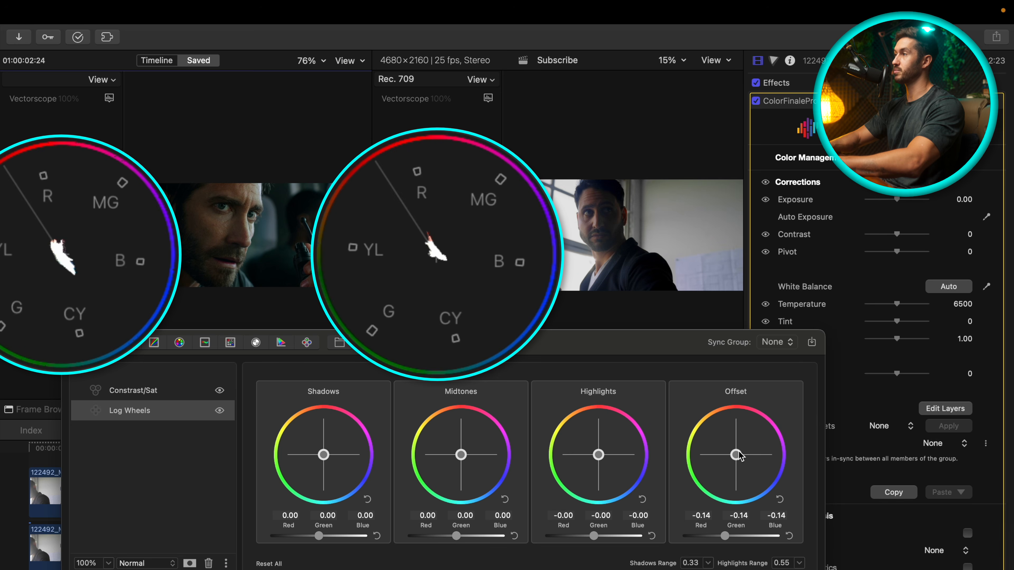
Tint the Log Wheels Offset toward green at red -0.18, green -0.09, blue -0.15, and rename the layer as Exposure/Offset
mouse_move(736, 455)
mouse_down()
mouse_move(729, 489)
mouse_move(707, 489)
mouse_move(726, 469)
mouse_up()
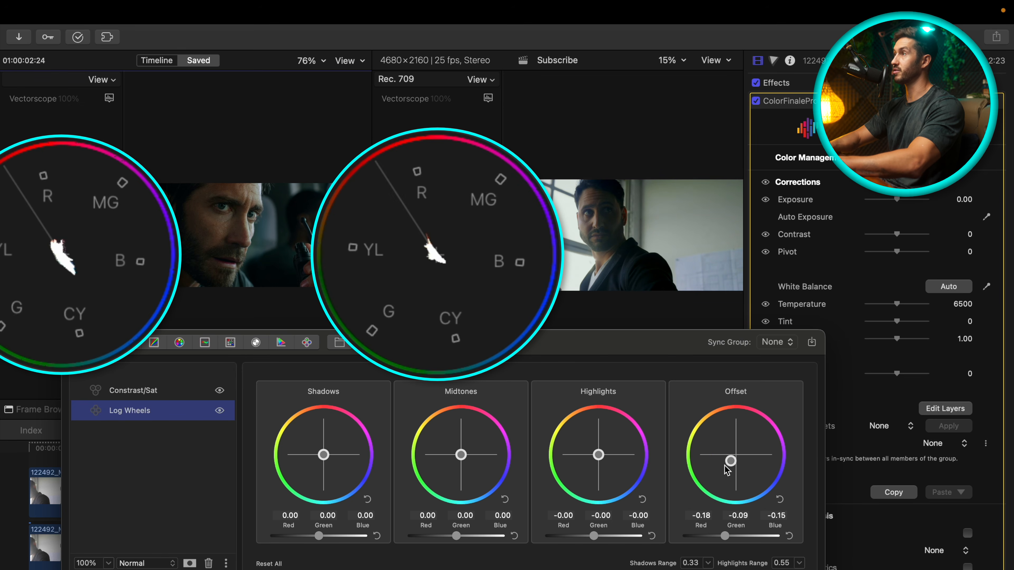
right_click(174, 412)
click(209, 472)
text(Exposure/Offset)
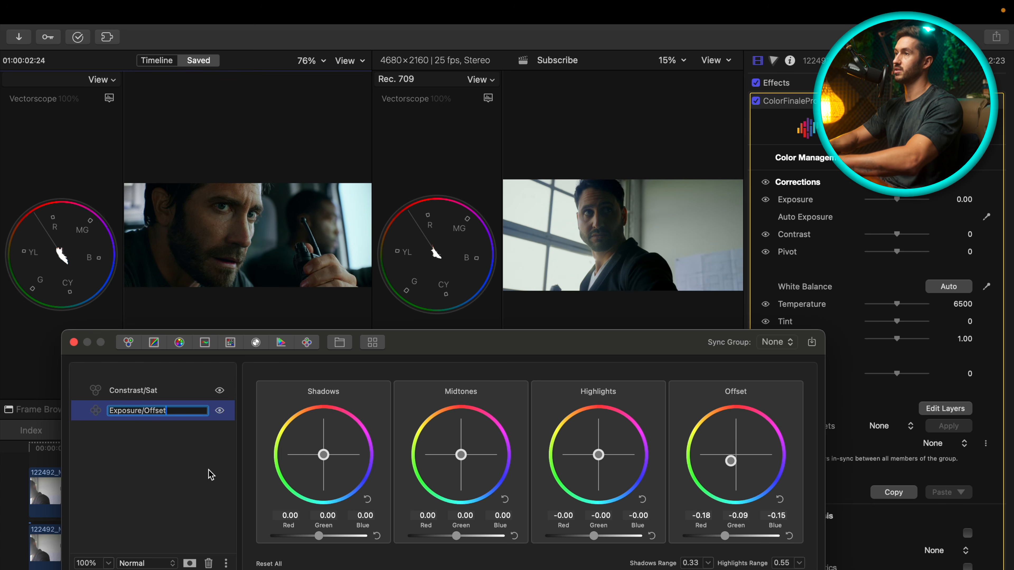
key(Return)
Select the Constrast/Sat layer and hide the video scopes beside the reference frame
click(163, 392)
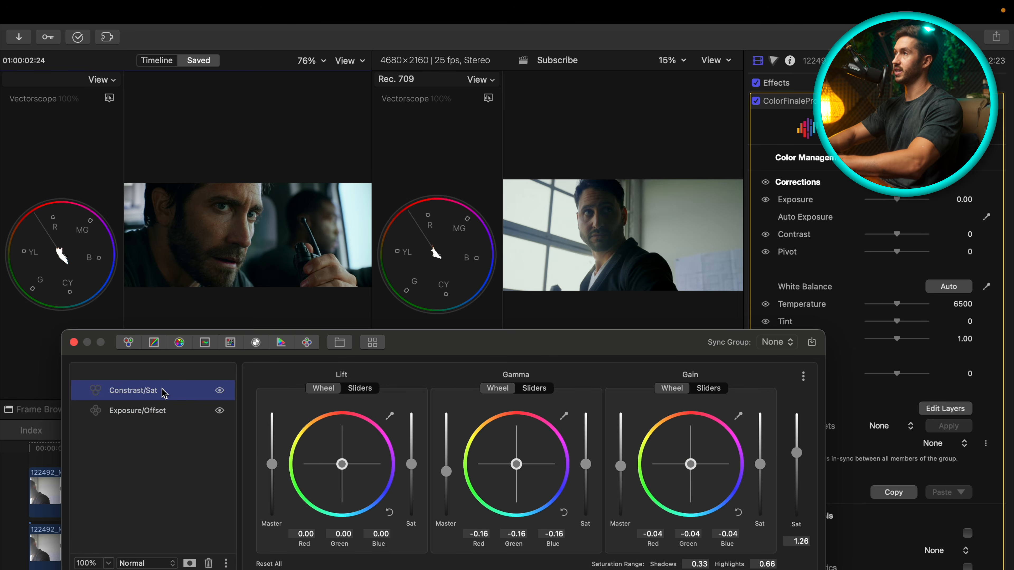
click(346, 65)
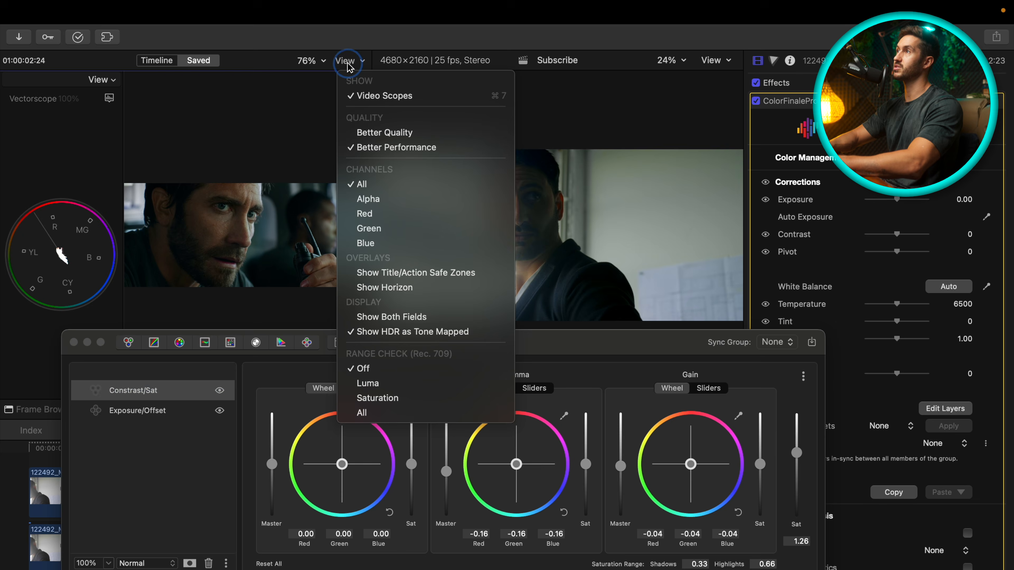
click(365, 96)
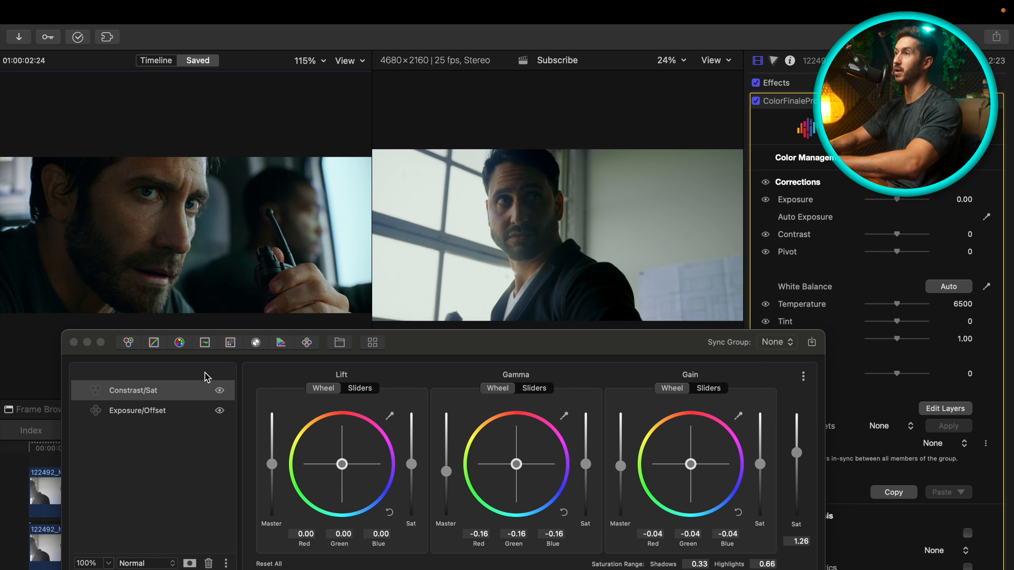
Add two Log Wheels layers above the Constrast/Sat layer and combine them into a group
click(307, 343)
click(307, 342)
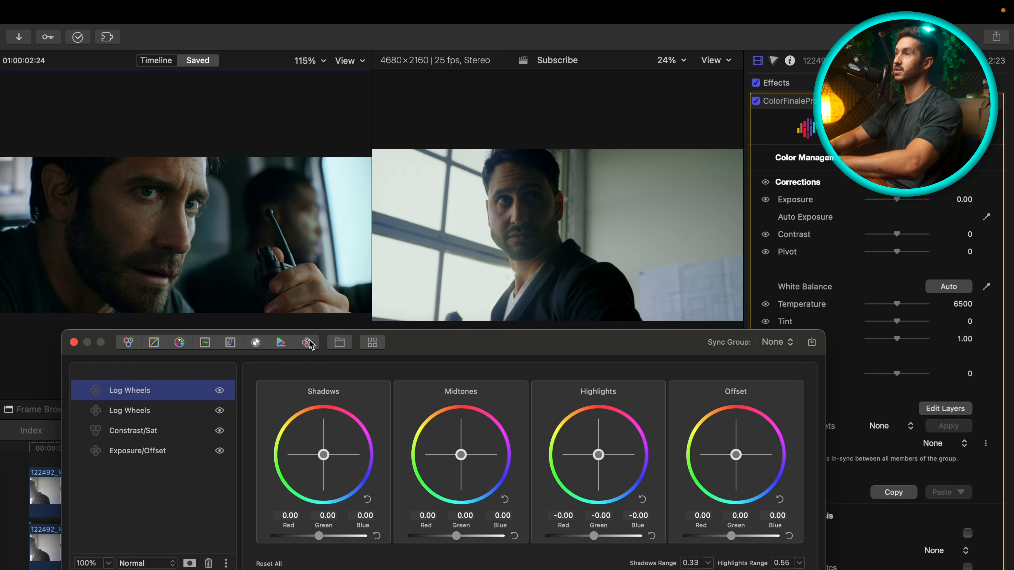
shift+click(180, 411)
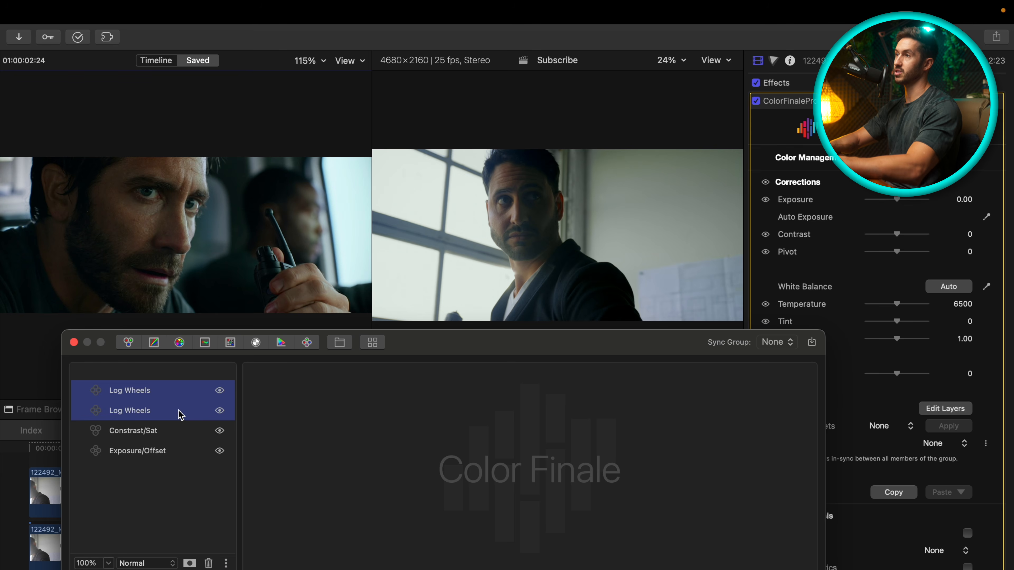
right_click(179, 412)
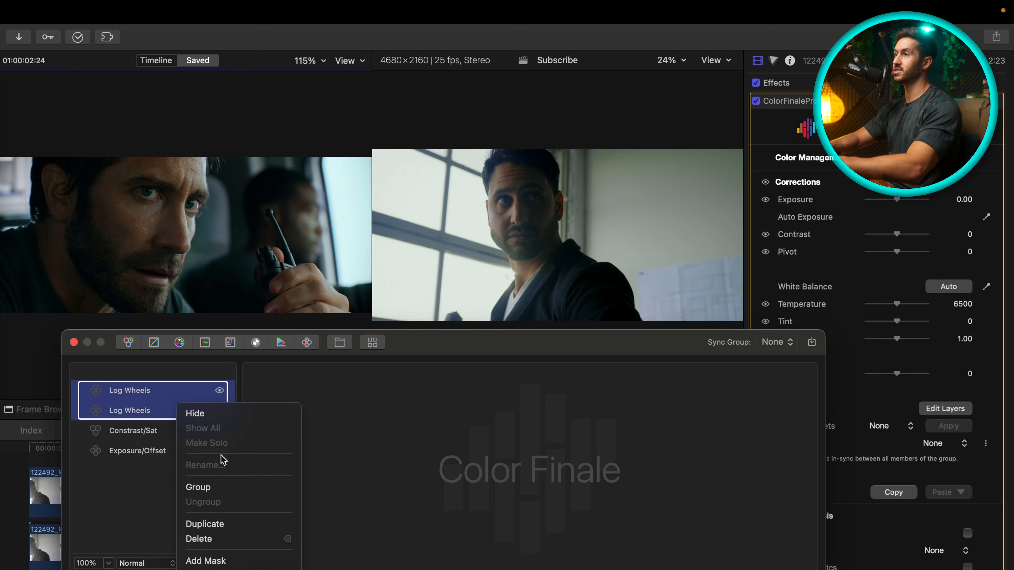
click(215, 488)
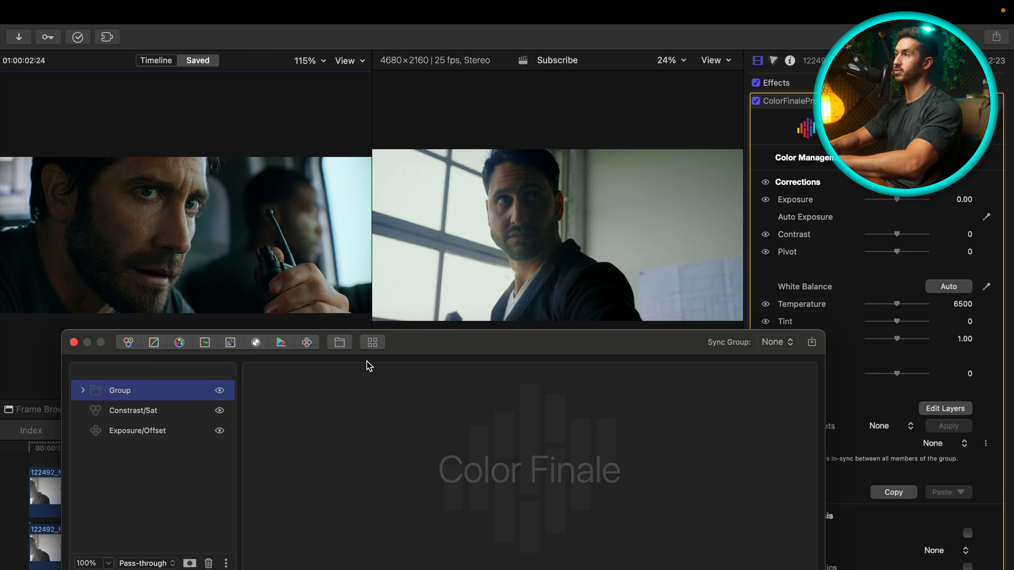
drag(442, 351, 424, 356)
Rename the group of the two Log Wheels layers as Color Mask
right_click(147, 397)
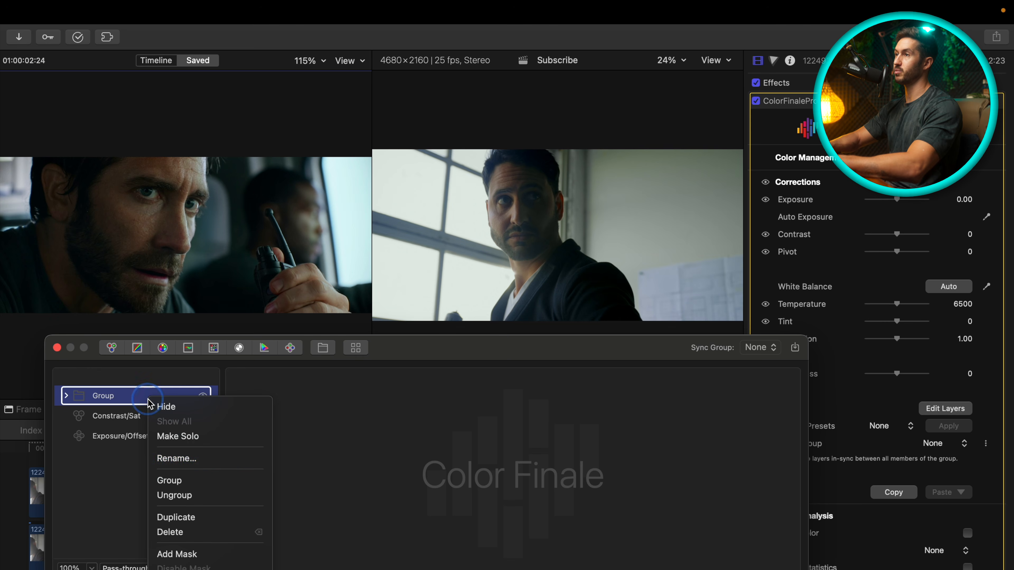
click(200, 465)
text(ColorMas)
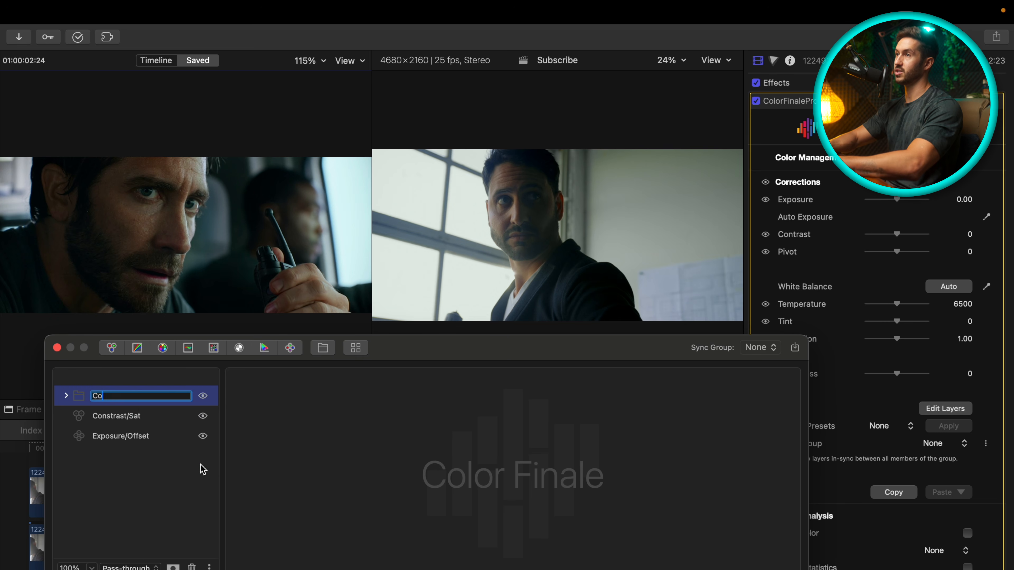
key(BackSpace)
key(BackSpace)
key(BackSpace)
text(Mask)
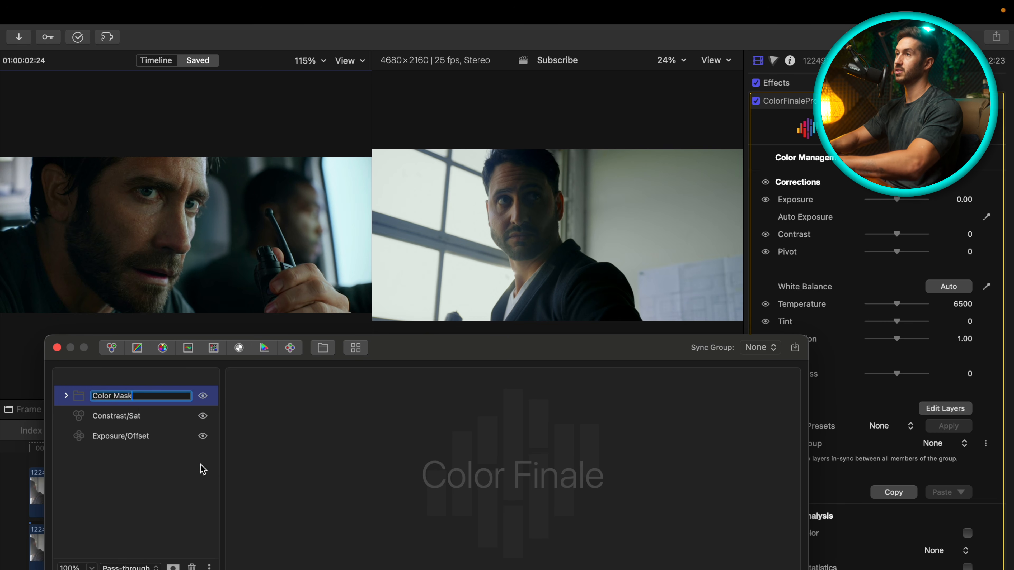
key(Return)
Add a mask to the Color Mask group and create an HSL Mask in it
drag(436, 348, 432, 328)
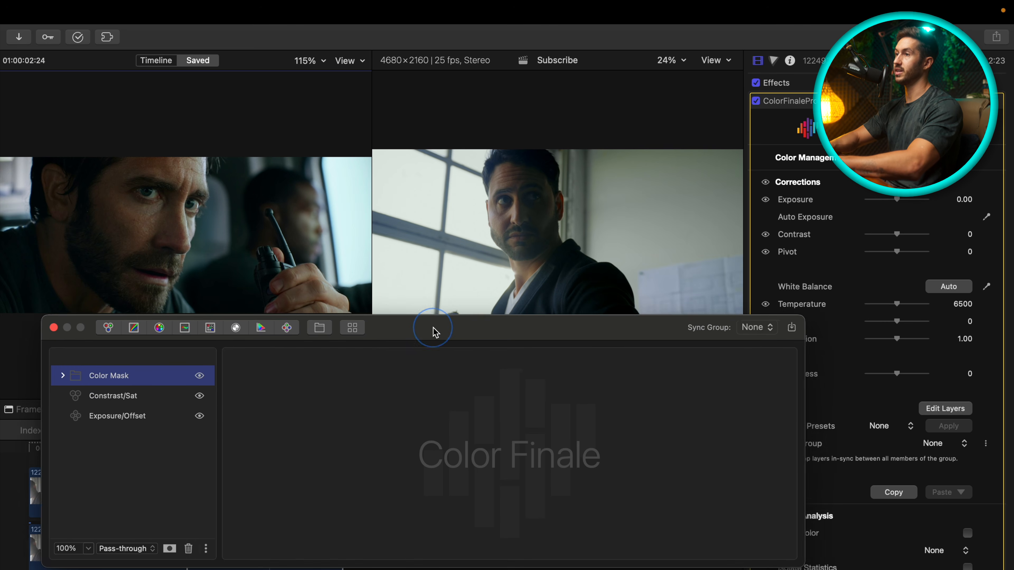
click(170, 549)
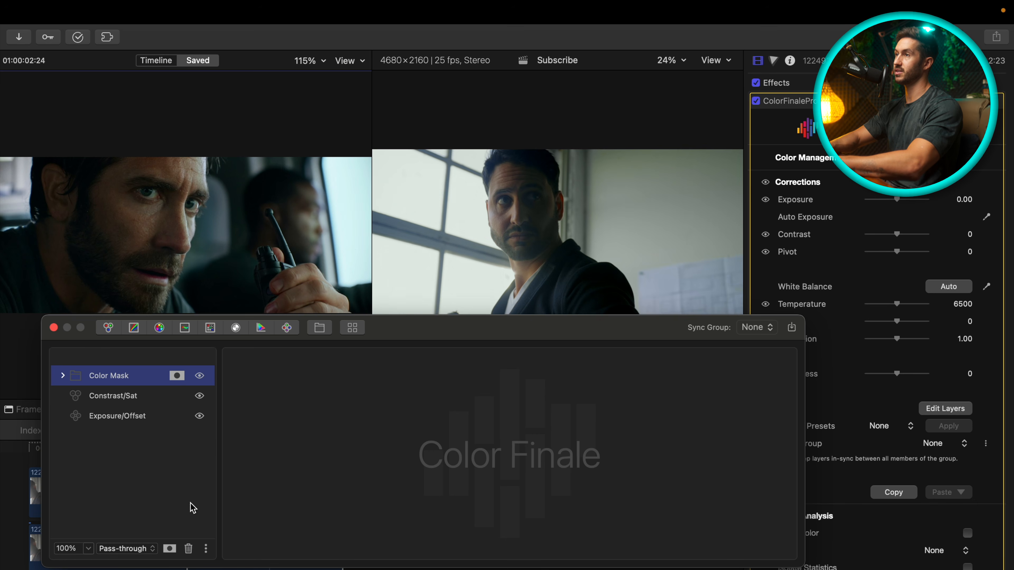
click(177, 376)
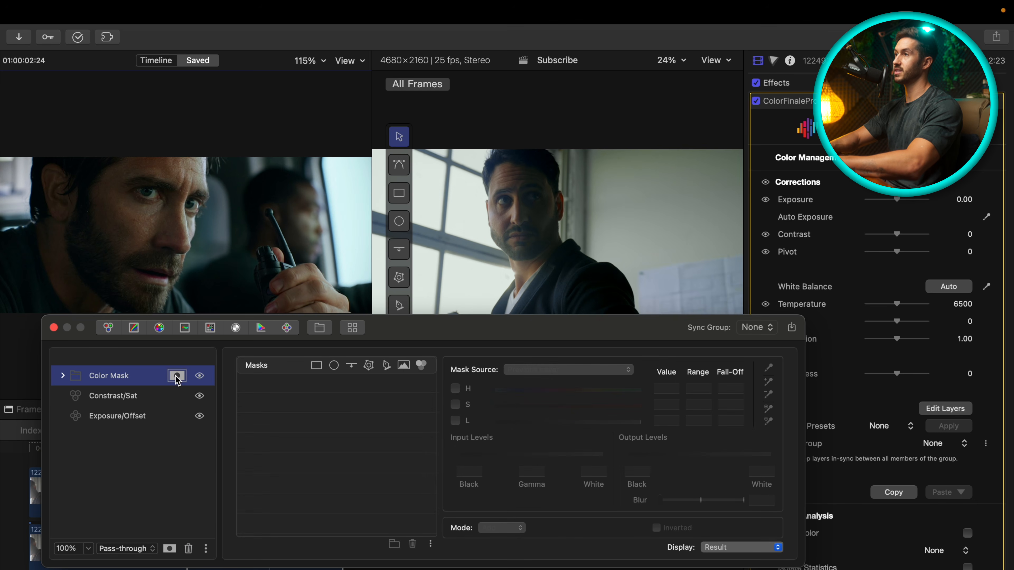
click(421, 366)
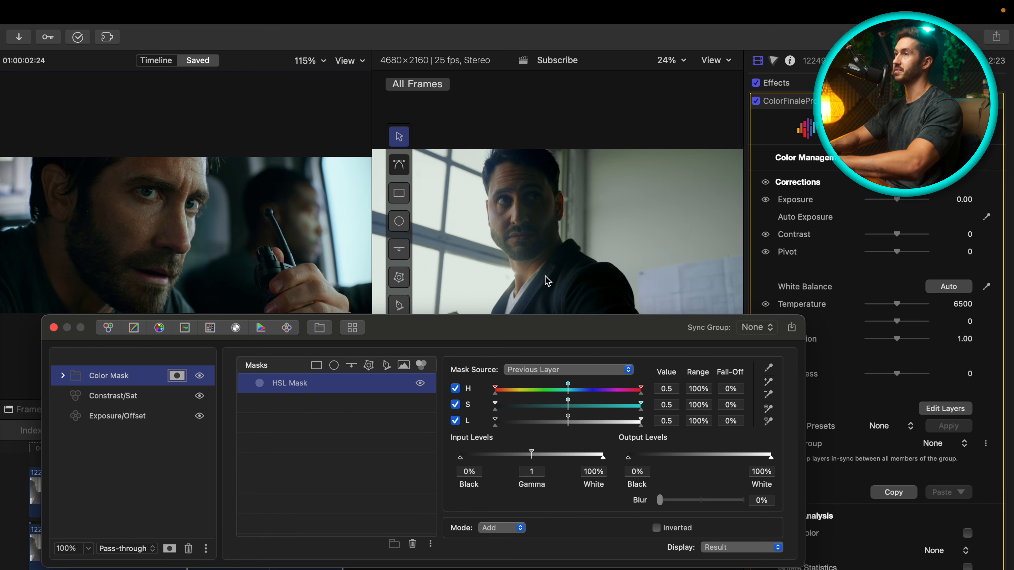
Expand the Color Mask group and invert the parent mask on its lower Log Wheels layer
click(63, 376)
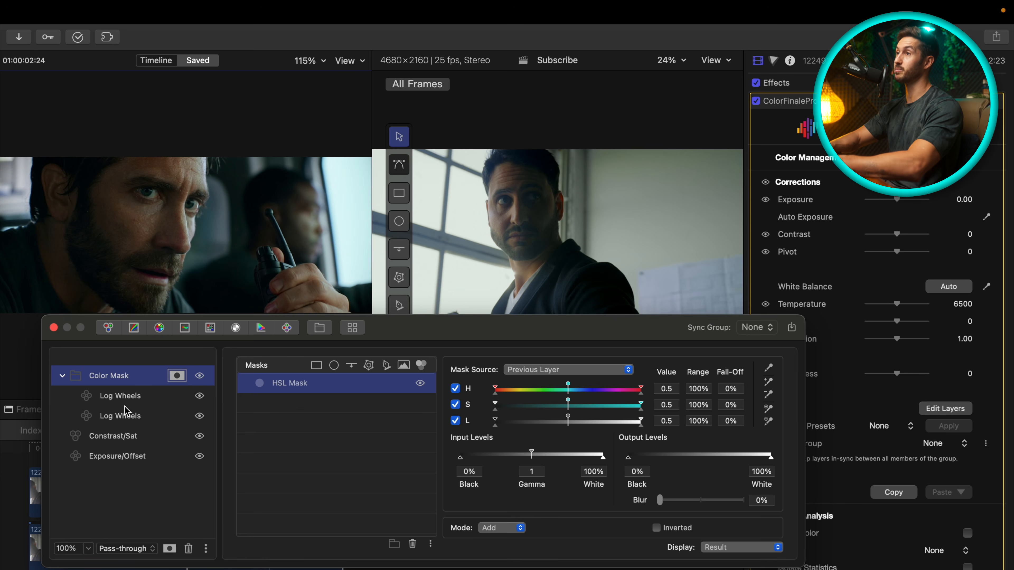
click(139, 420)
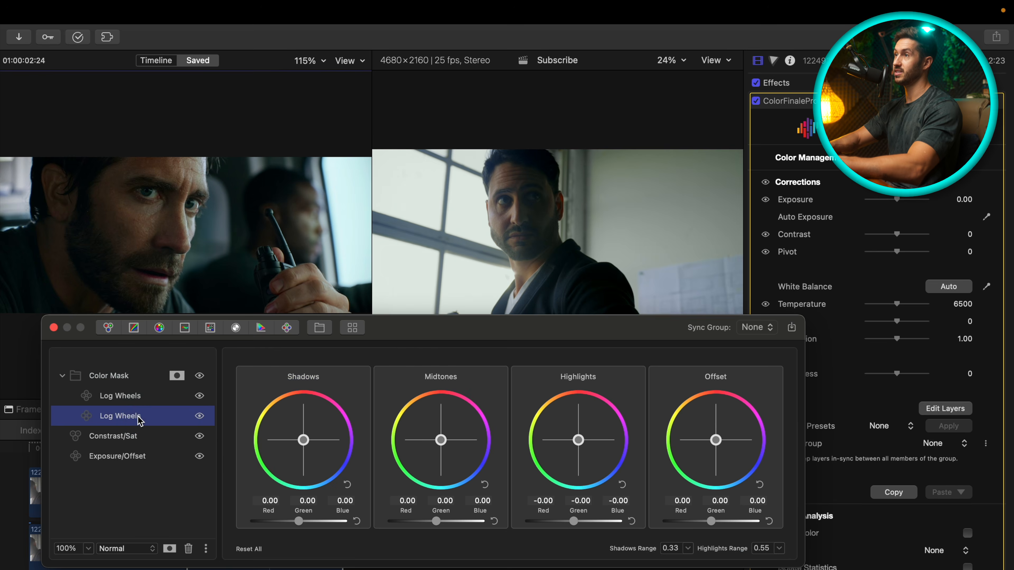
right_click(139, 420)
click(414, 293)
drag(433, 332, 430, 249)
right_click(142, 332)
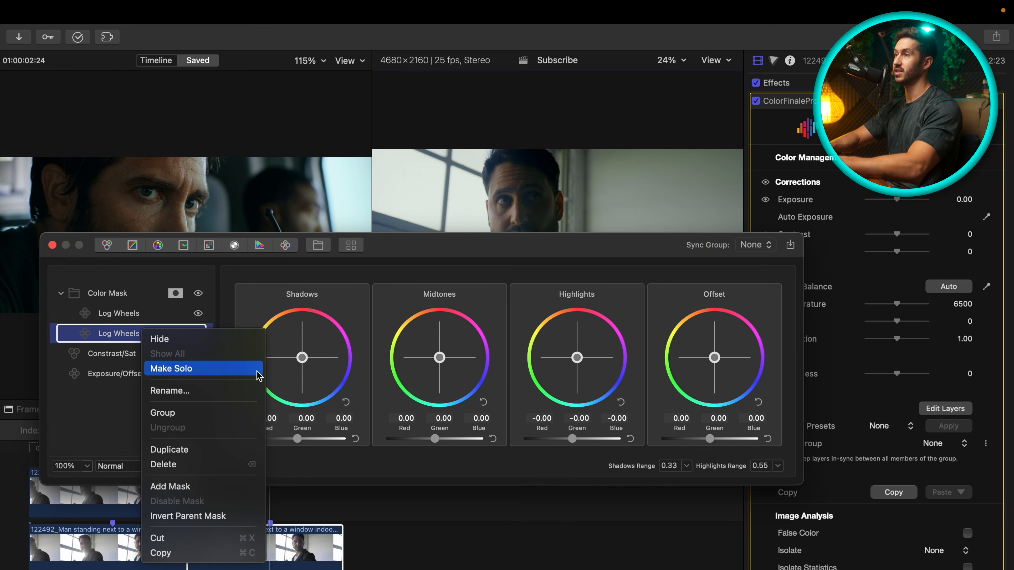
click(237, 516)
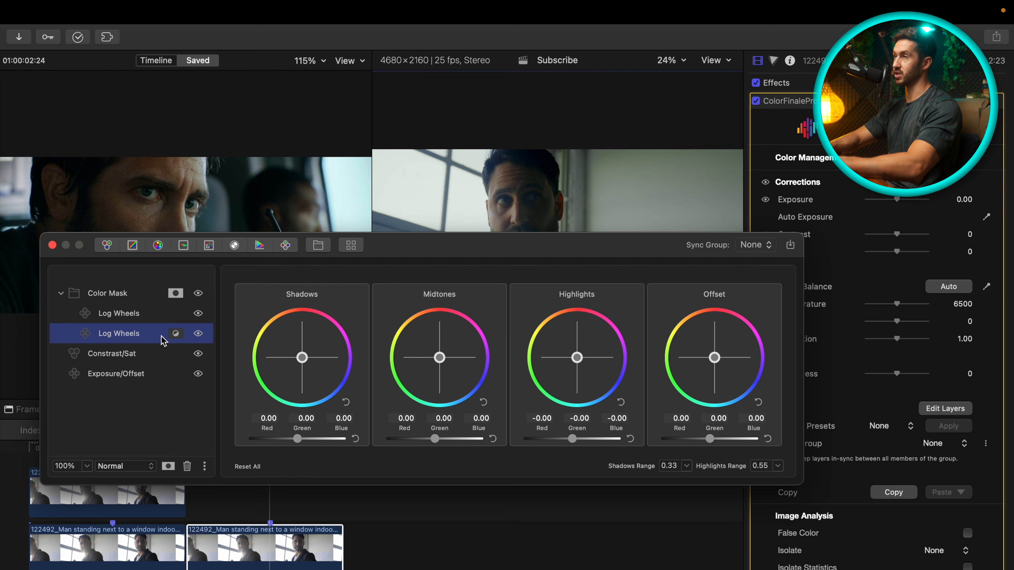
Sample the skin tone on the man's face as the key color of the group's HSL Mask
click(177, 296)
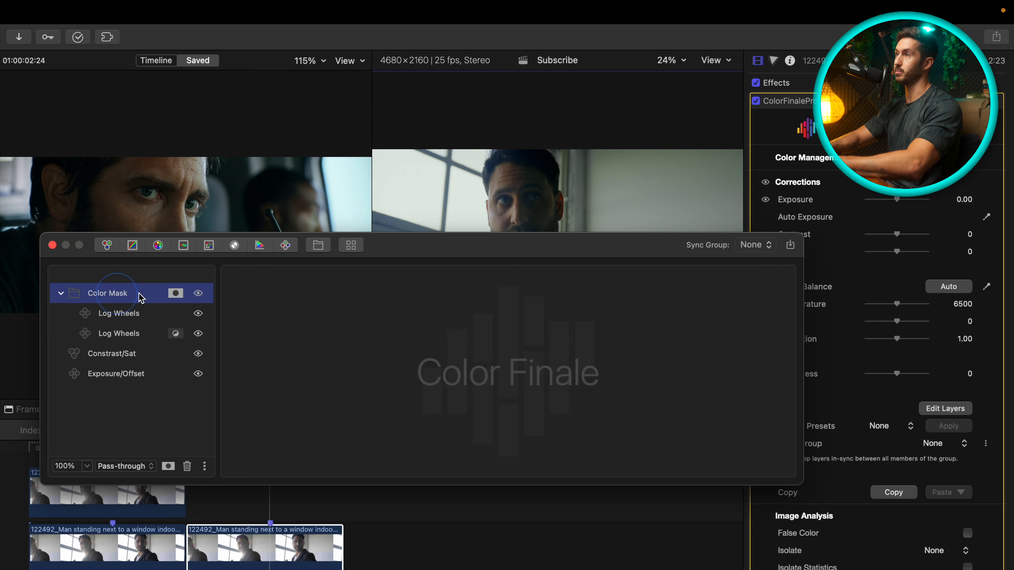
drag(446, 256, 446, 338)
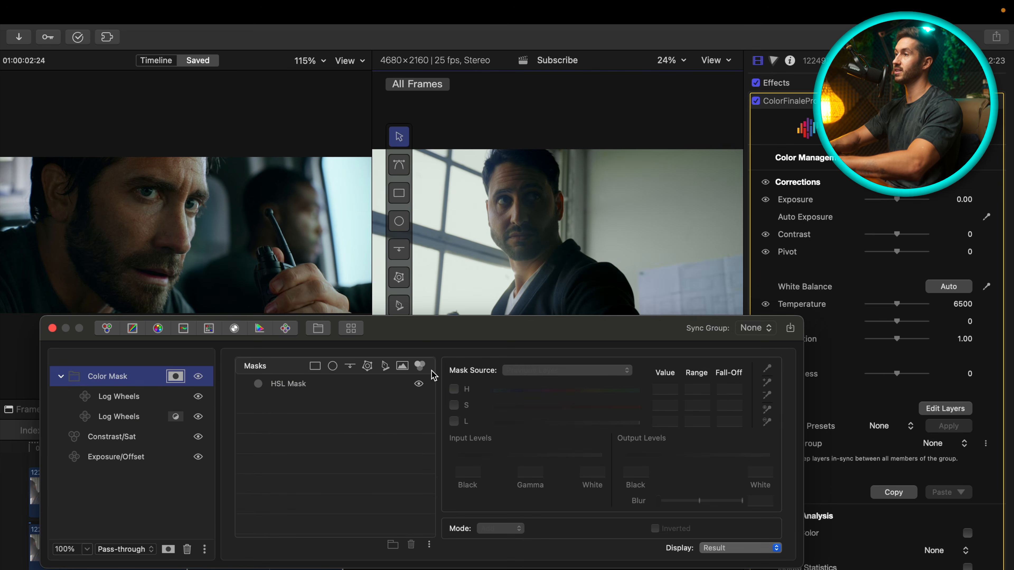
click(363, 384)
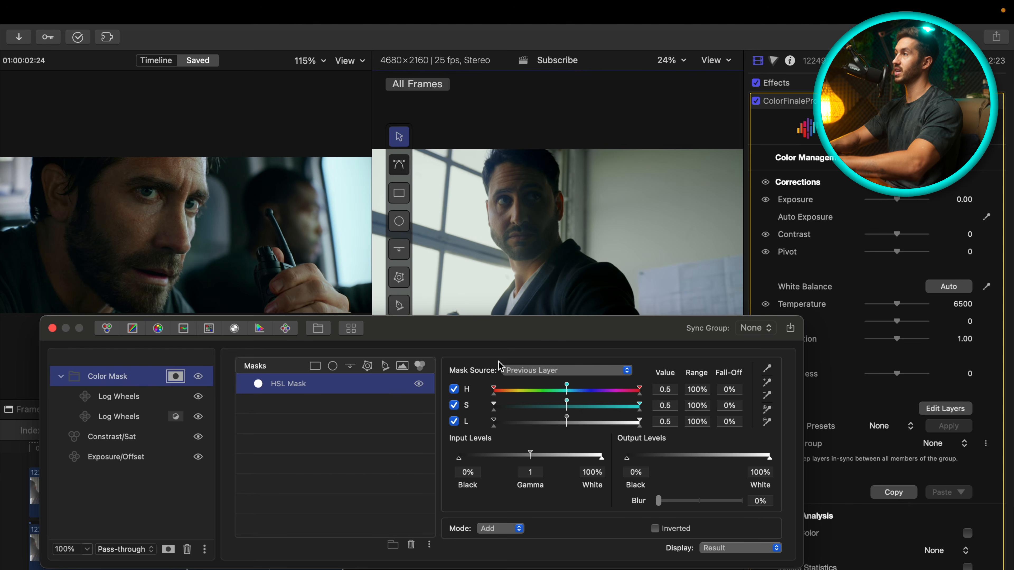
click(769, 371)
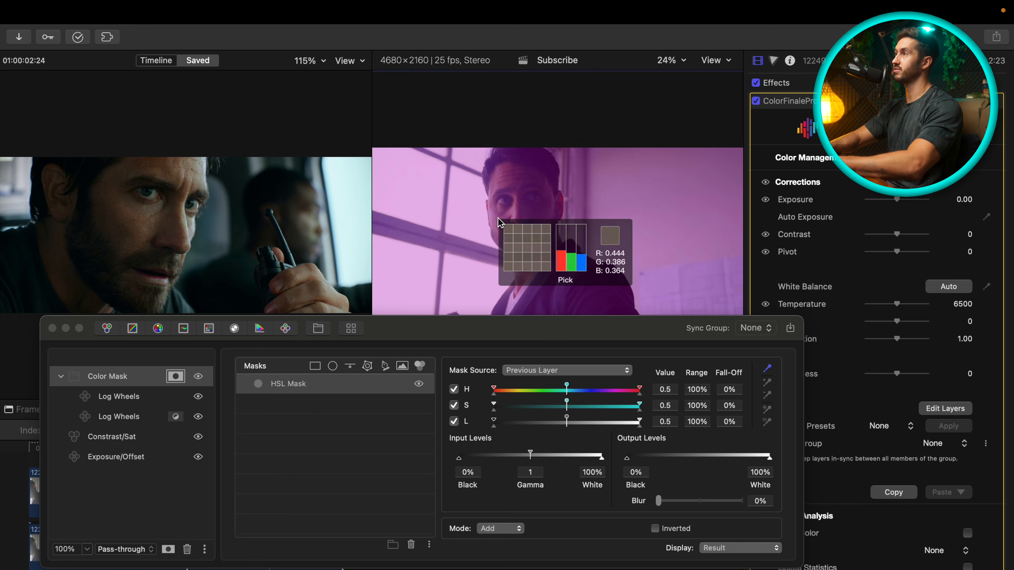
click(500, 223)
Switch the HSL Mask's display from Result to Composite Mask
click(748, 551)
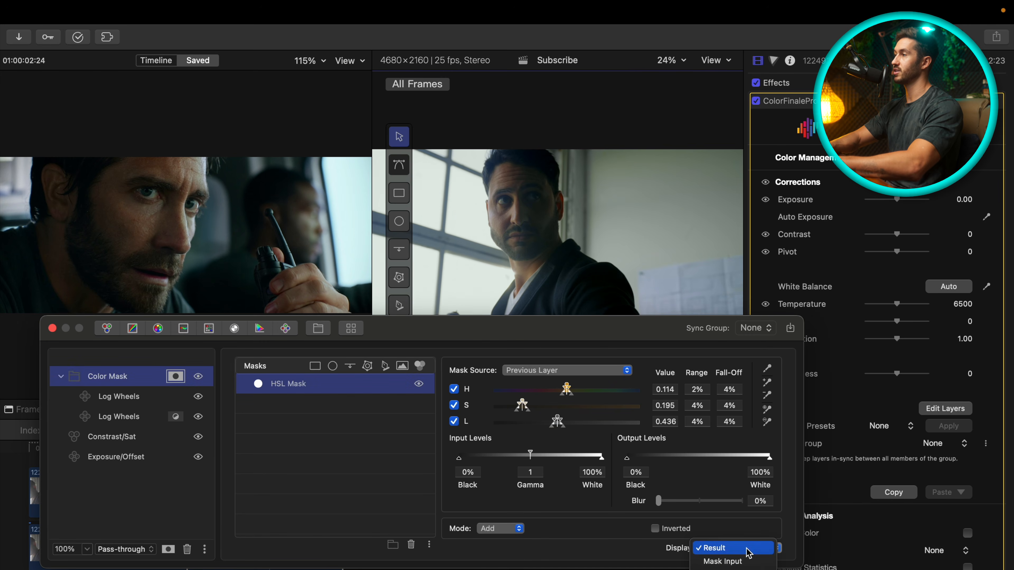
click(556, 337)
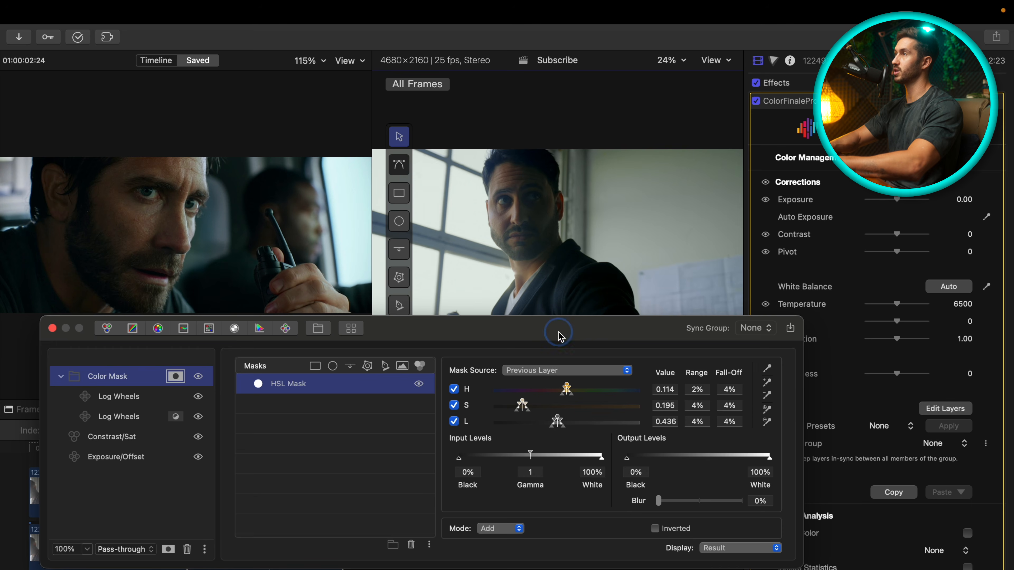
drag(556, 337, 559, 324)
click(22, 401)
click(20, 362)
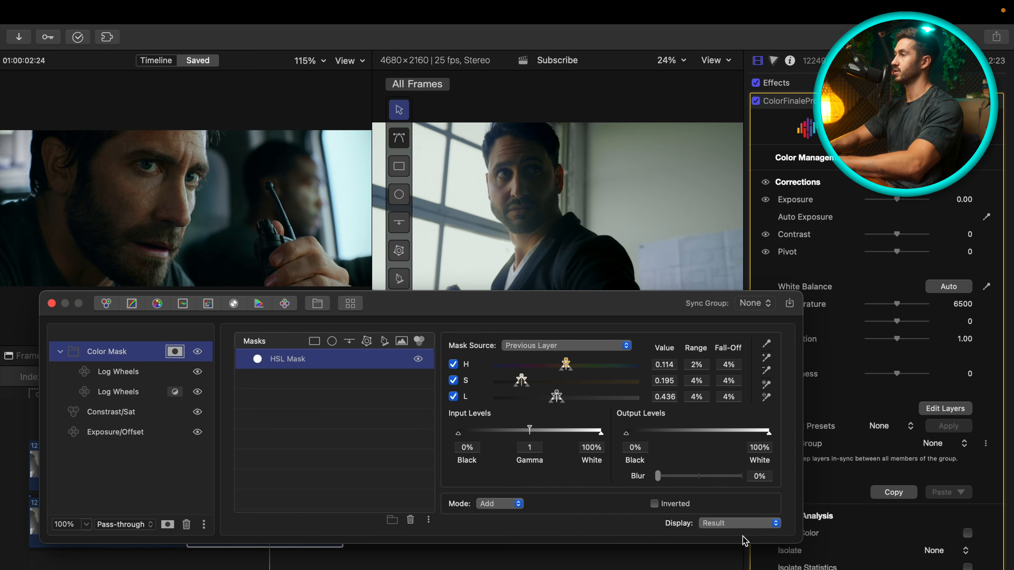
click(738, 524)
click(732, 564)
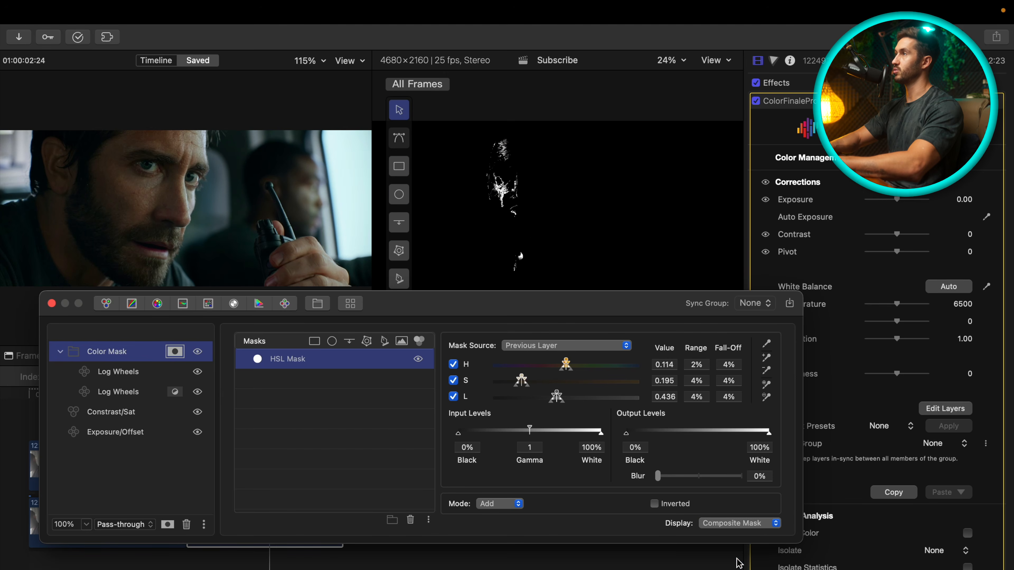
Refine the skin mask: hue range 18% with fall-off 28%, saturation range 19%, and luminance range 17% with fall-off 8%
click(560, 376)
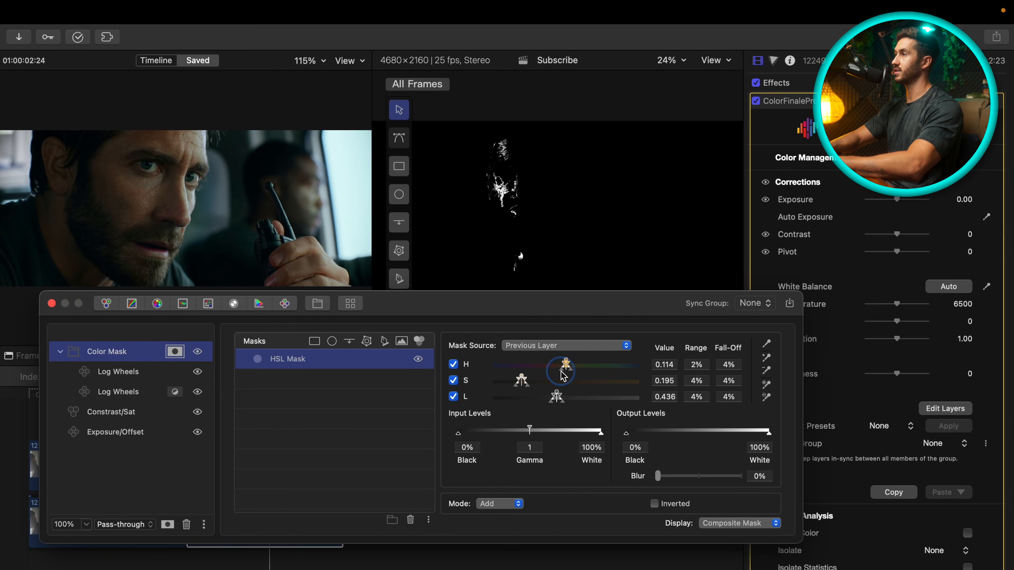
drag(561, 370, 545, 371)
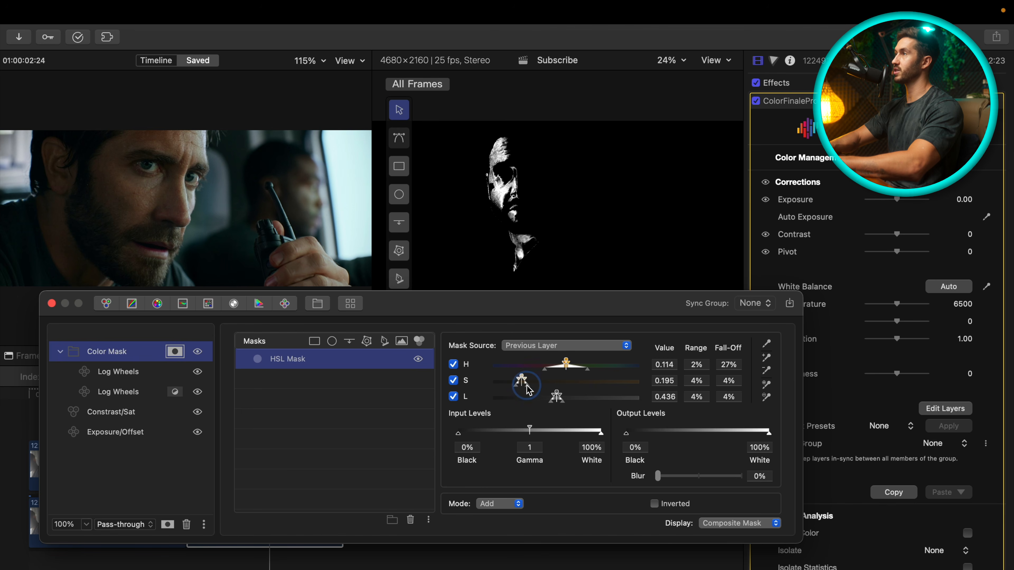
drag(526, 383, 535, 384)
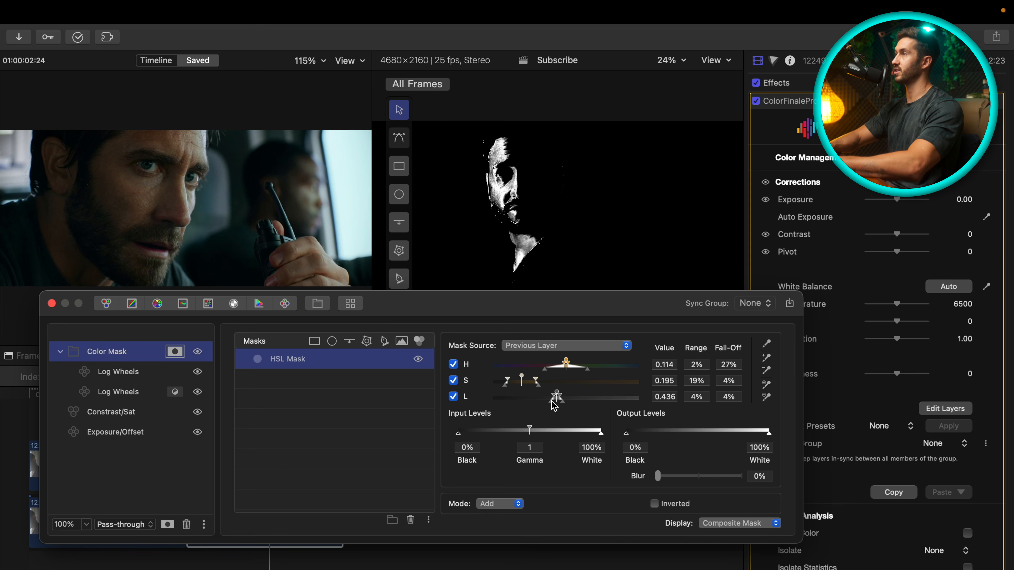
drag(555, 398, 536, 402)
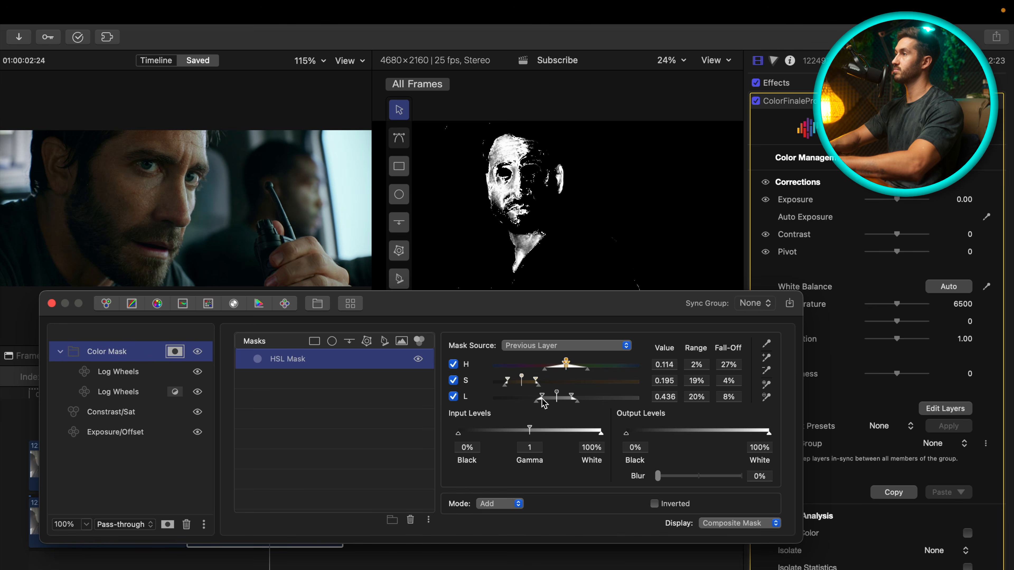
click(541, 396)
drag(542, 396, 544, 396)
drag(531, 370, 531, 372)
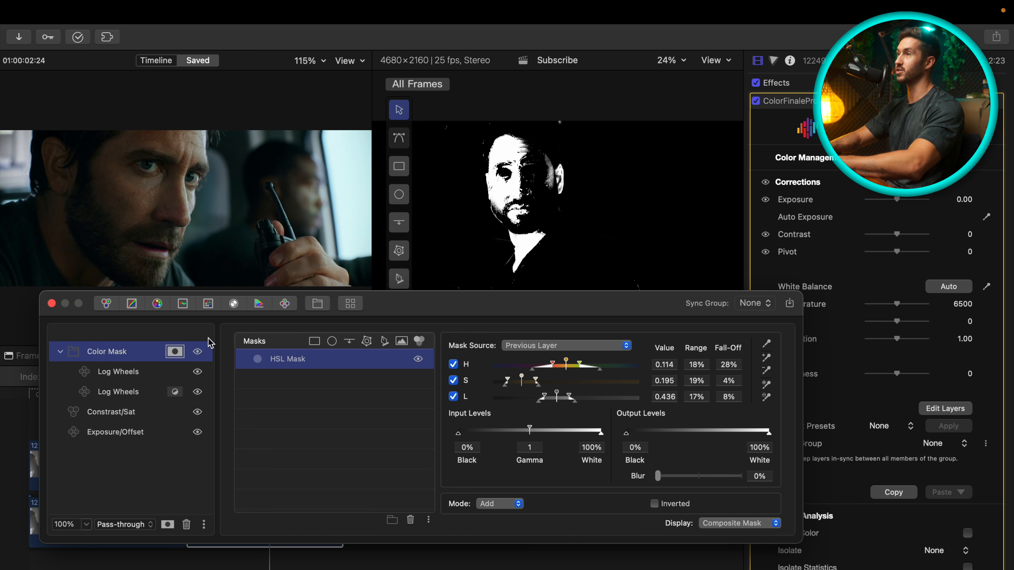
Tint the inverted Log Wheels layer teal, with Offset at -0.10, 0.08, 0.02 and Highlights at -0.36, 0.10, 0.26 (red, green, blue)
click(164, 376)
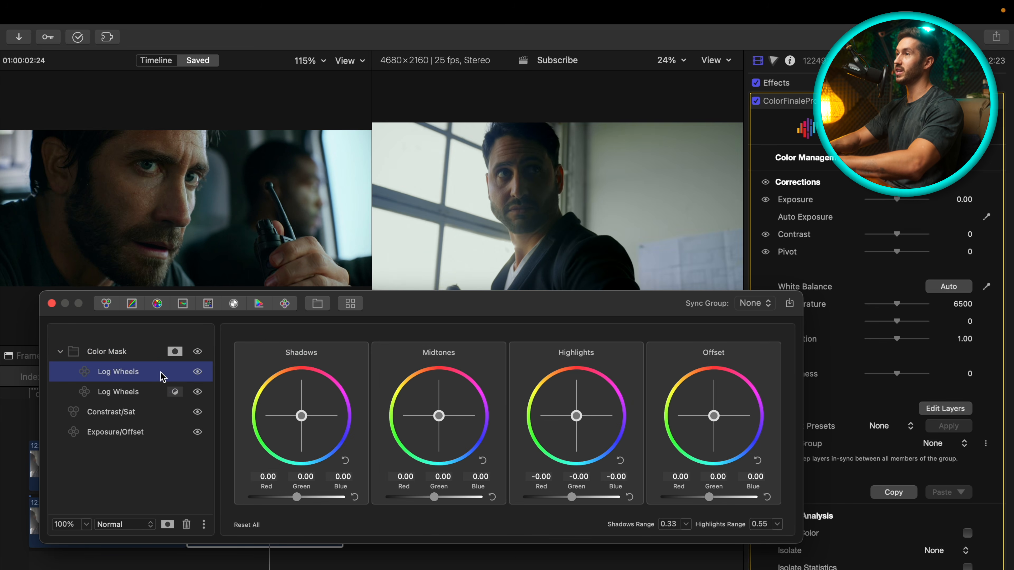
click(159, 394)
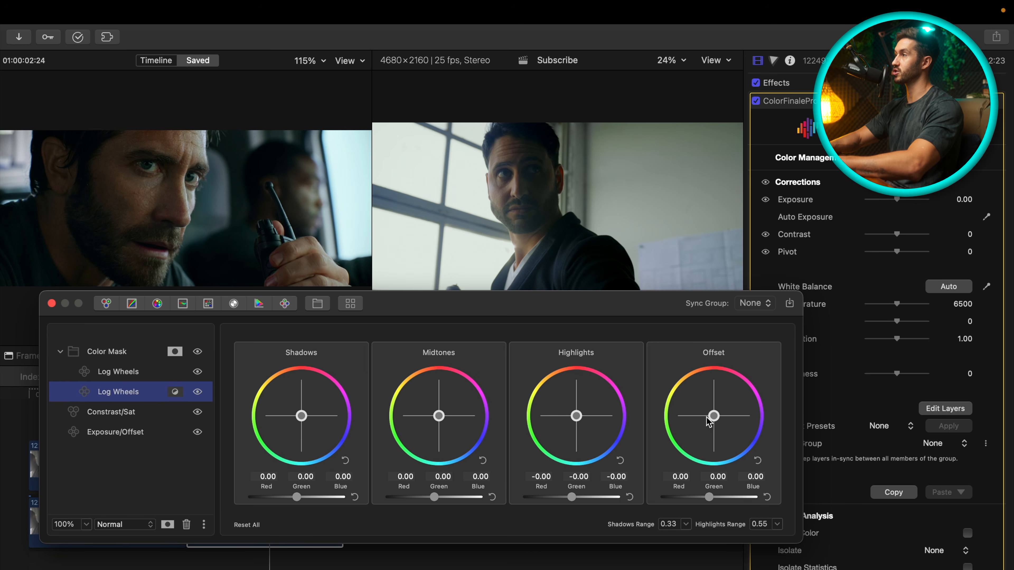
mouse_move(718, 418)
mouse_down()
mouse_move(684, 444)
mouse_move(735, 436)
mouse_move(693, 477)
mouse_move(708, 434)
mouse_move(692, 437)
mouse_move(709, 434)
mouse_up()
drag(578, 421, 576, 496)
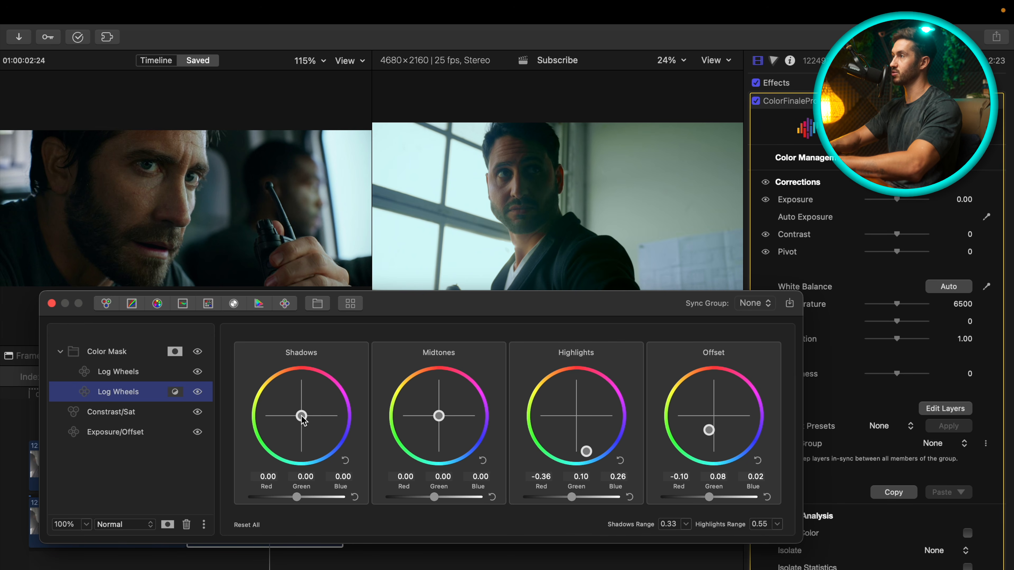
Warm the same layer's Shadows to red 0.02, green -0.02, blue 0.00 and its Midtones to red 0.03, green -0.02, blue -0.01
drag(302, 417, 311, 401)
mouse_move(440, 418)
mouse_down()
mouse_move(464, 380)
mouse_move(441, 400)
mouse_up()
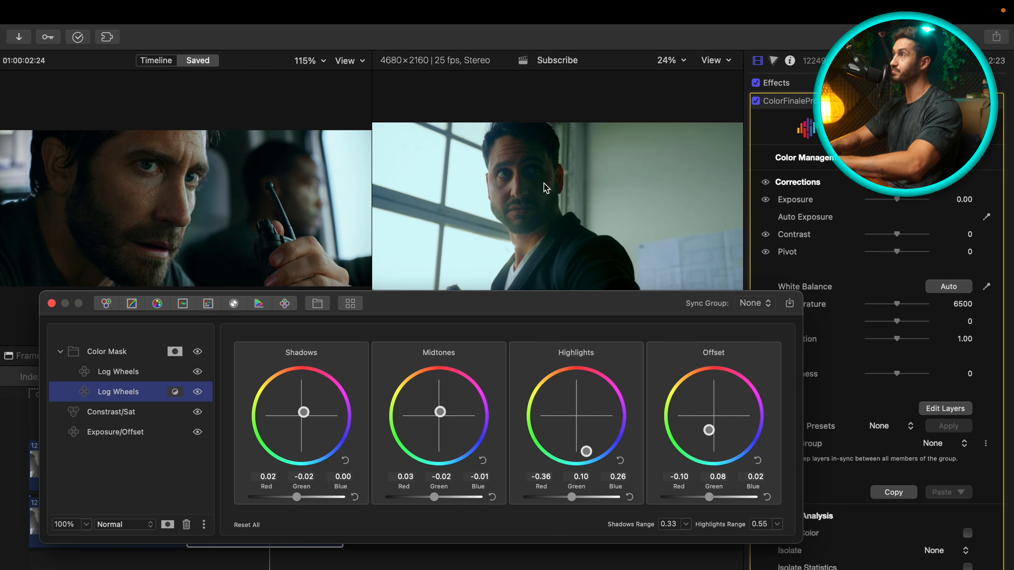
Set the blur of the Color Mask group's HSL Mask to 11% to soften the skin mask's edges
click(673, 60)
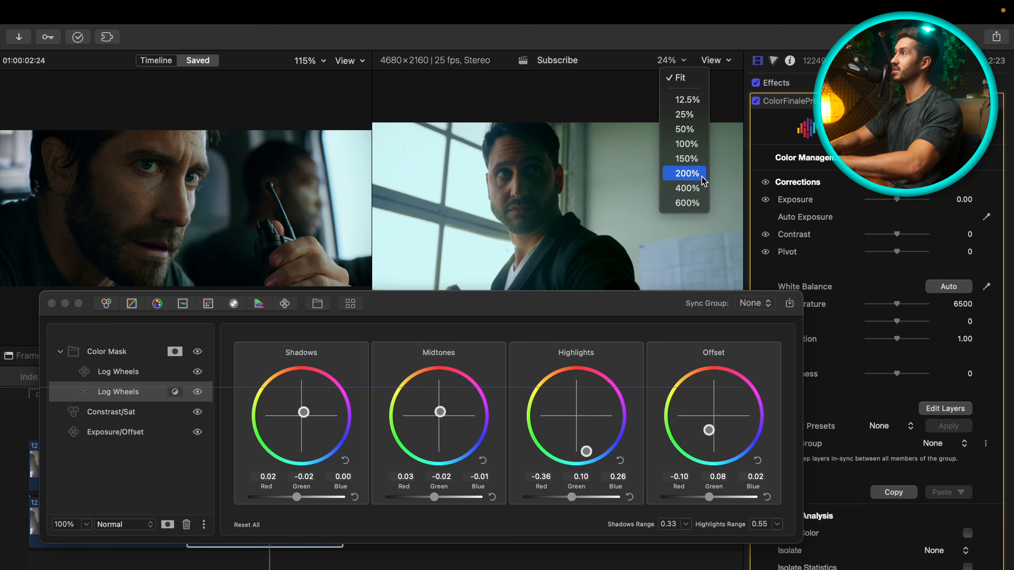
click(687, 173)
drag(718, 211, 717, 207)
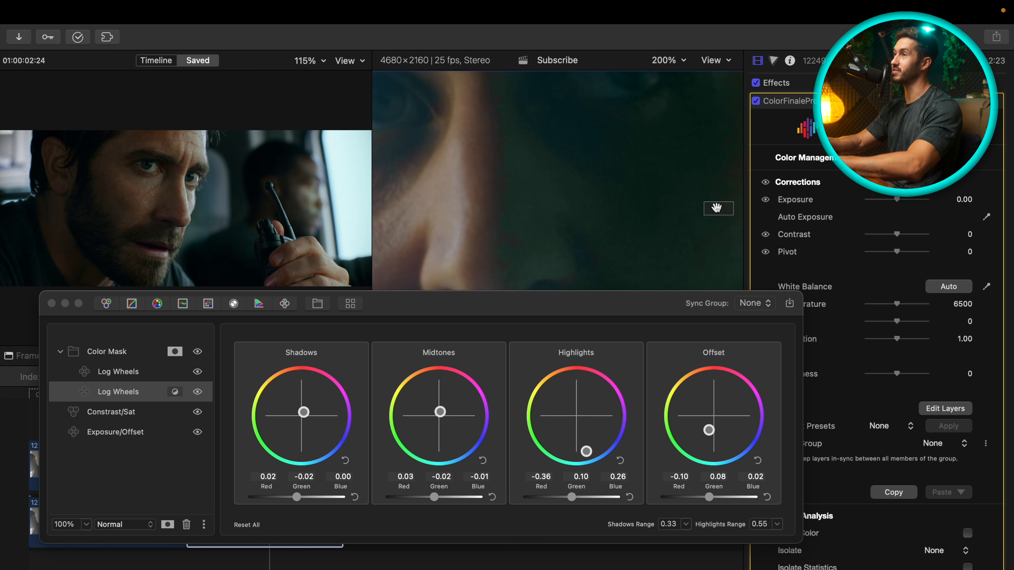
click(175, 351)
click(338, 362)
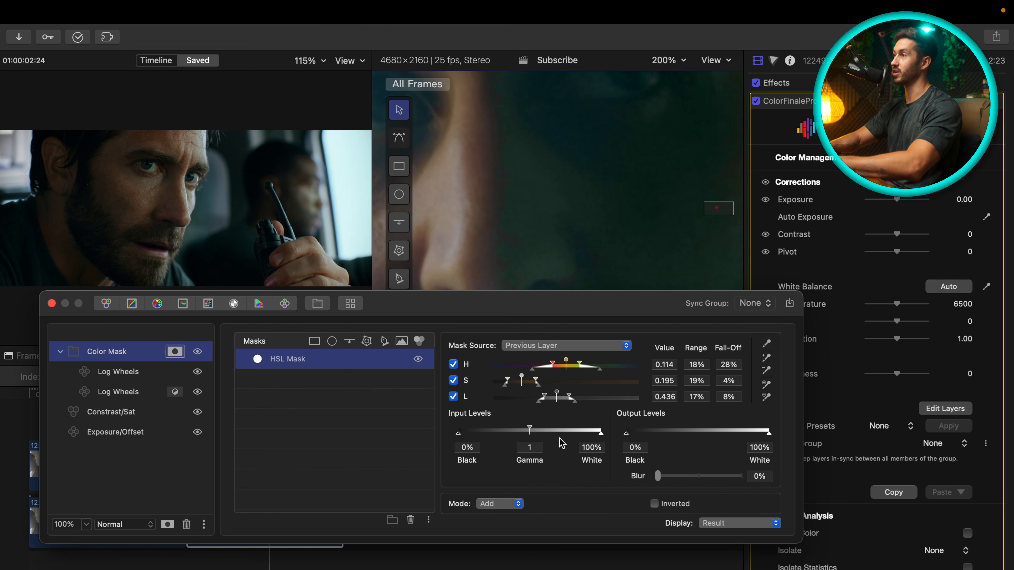
drag(659, 481, 671, 481)
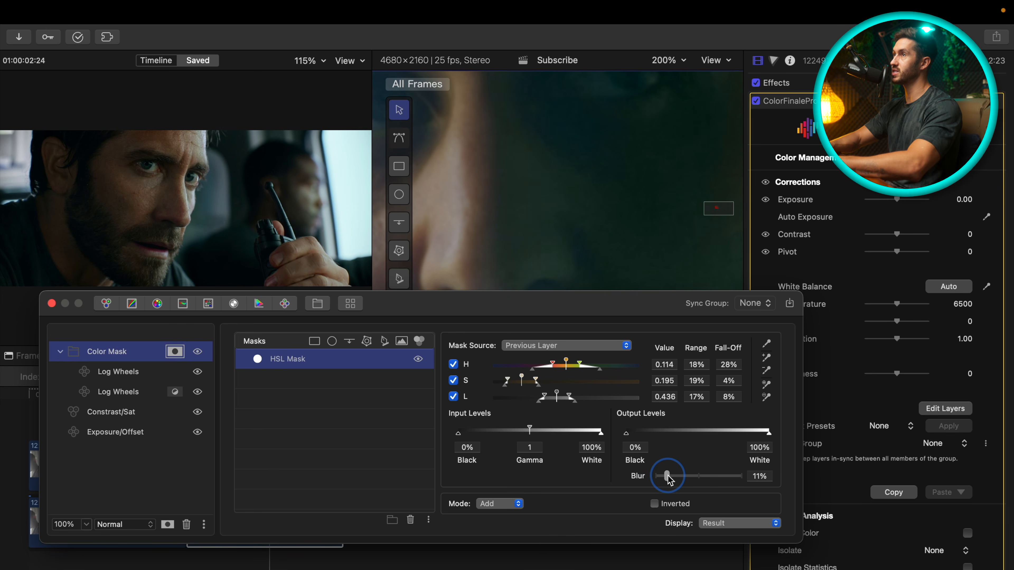
click(664, 60)
click(676, 80)
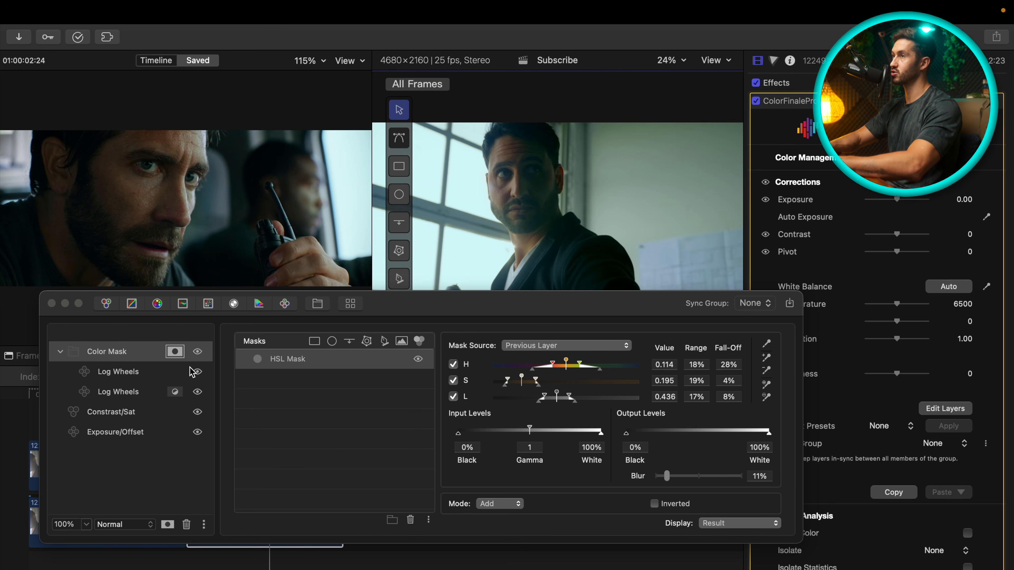
Add a Curves layer on top of the layer stack, outside the collapsed Color Mask group
click(60, 353)
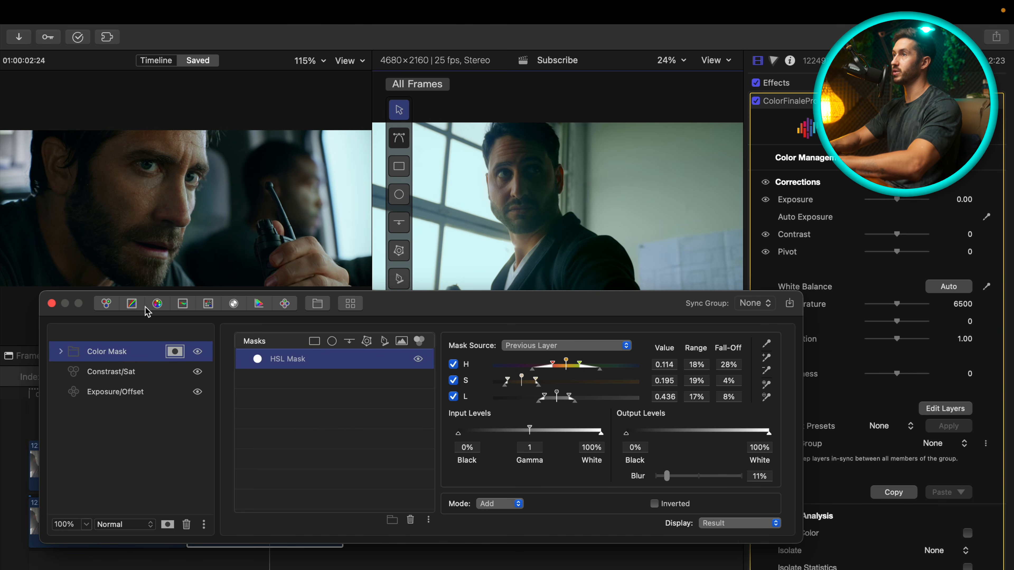
click(133, 305)
drag(124, 377, 78, 370)
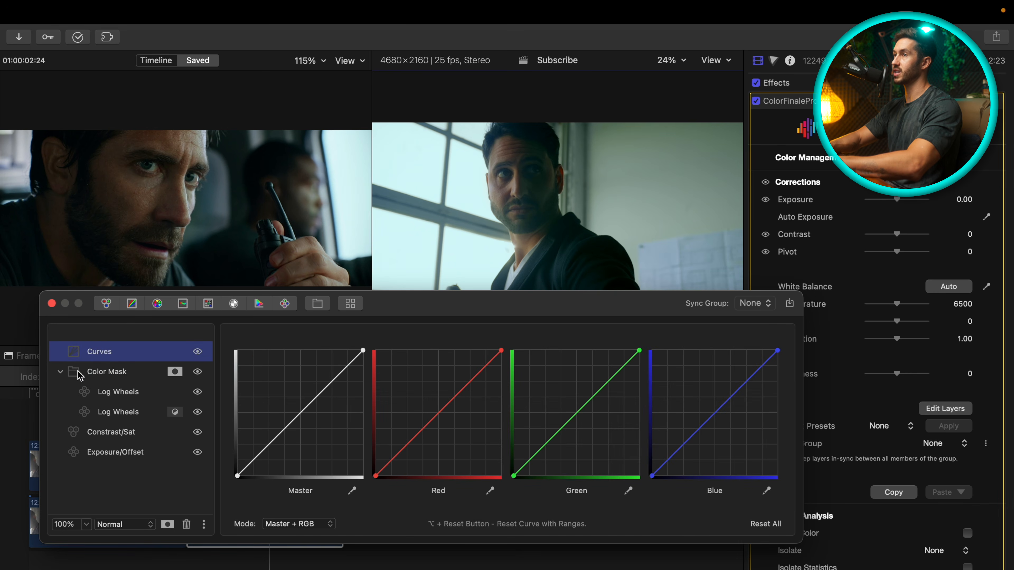
click(60, 372)
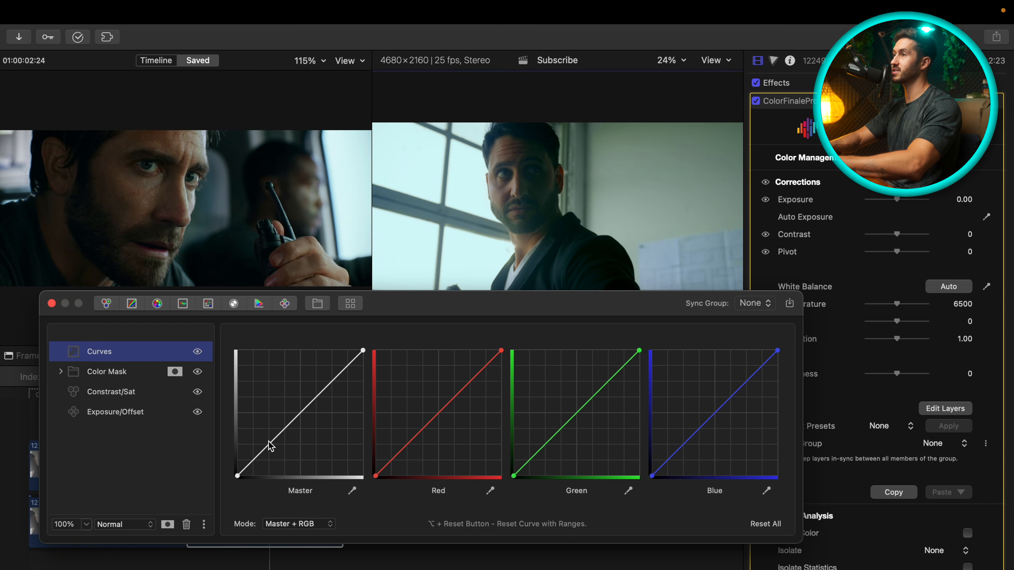
Shape the Master curve by lowering the shadows slightly, anchoring the midtones near the original diagonal, and pulling the white point down
drag(257, 459, 257, 462)
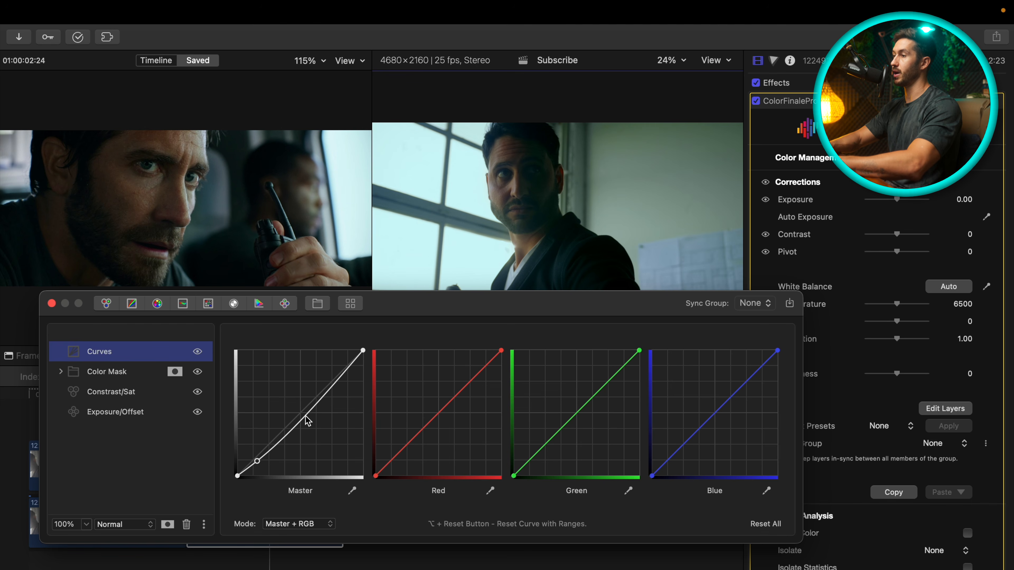
drag(306, 416, 302, 413)
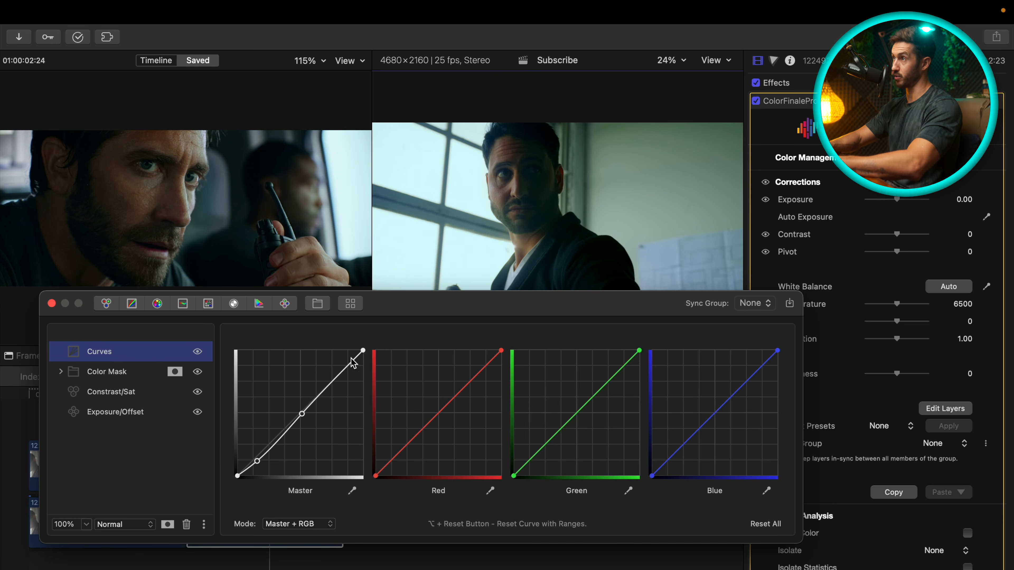
drag(366, 351, 378, 364)
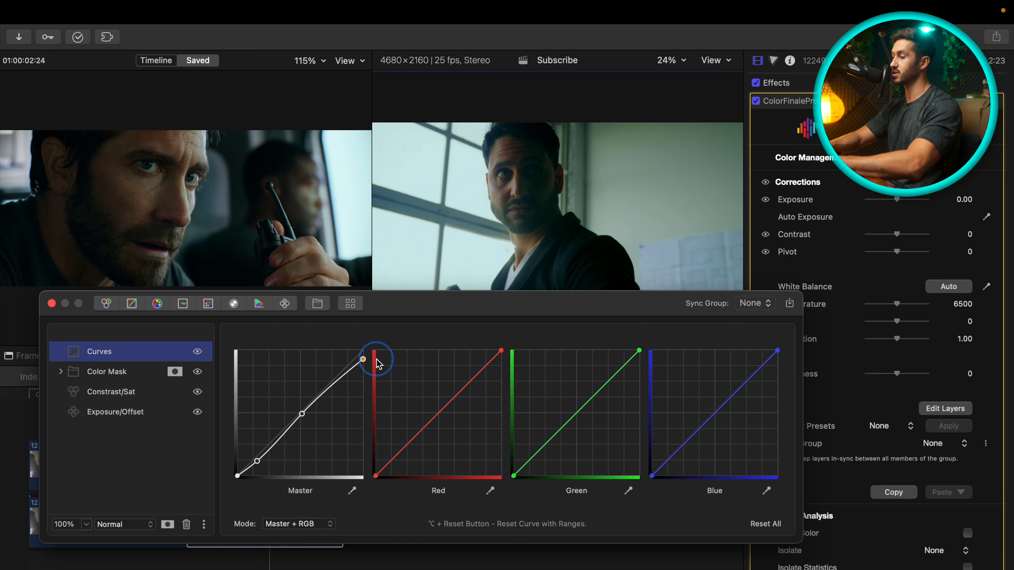
drag(378, 363, 376, 359)
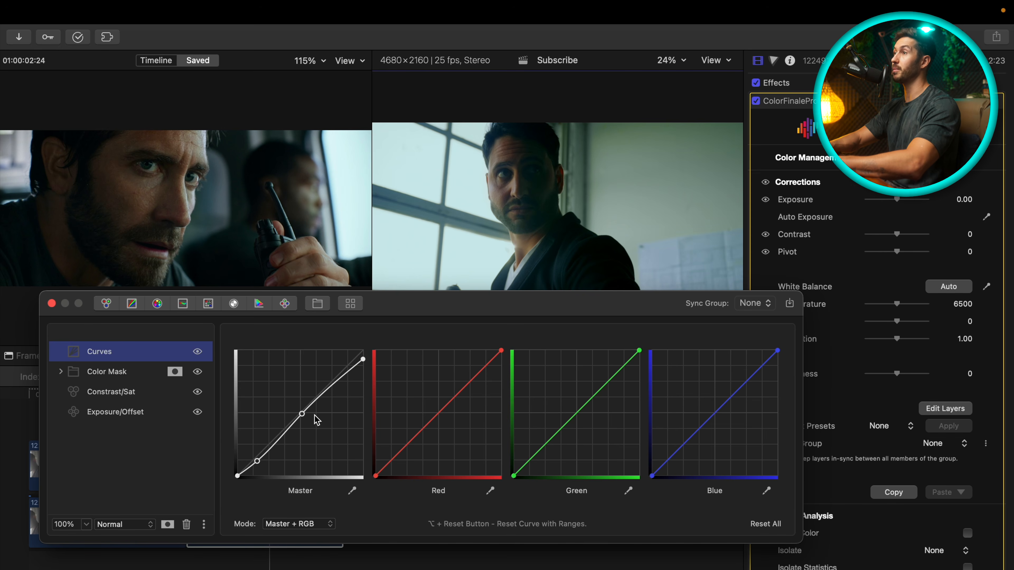
Toggle the Curves layer off and on to compare the image with and without it
click(197, 352)
click(198, 352)
click(198, 352)
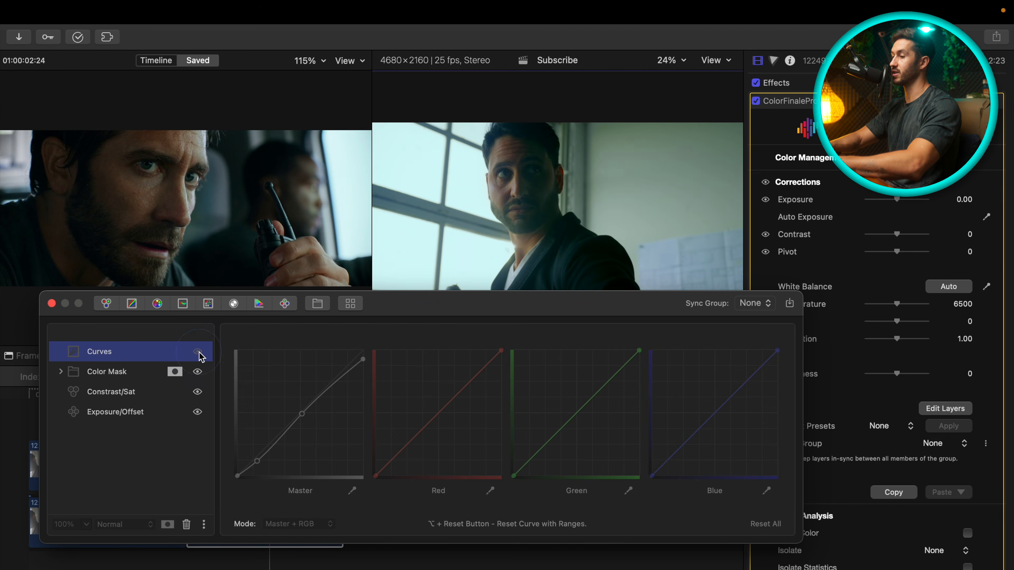
click(198, 352)
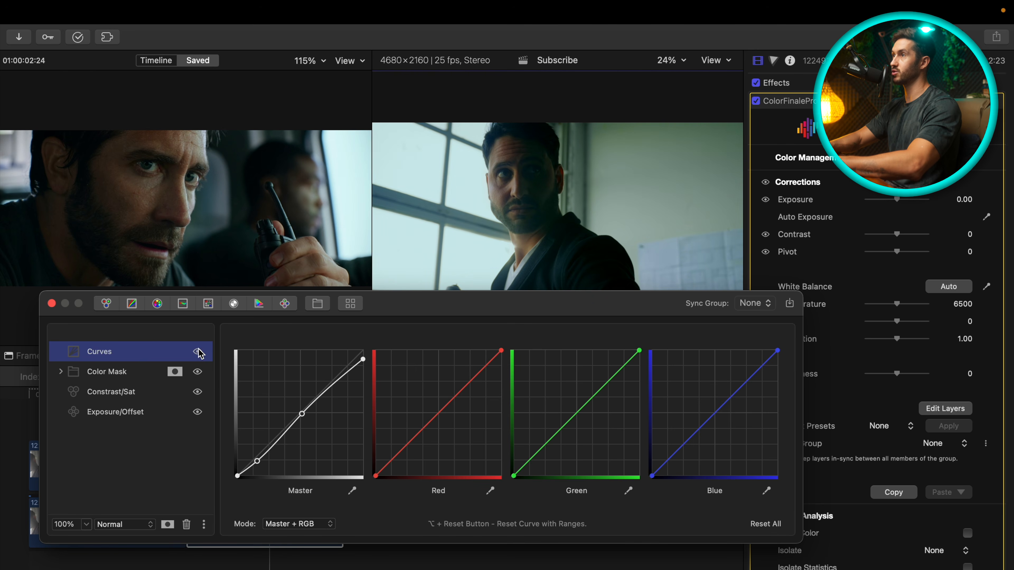
click(197, 352)
click(198, 352)
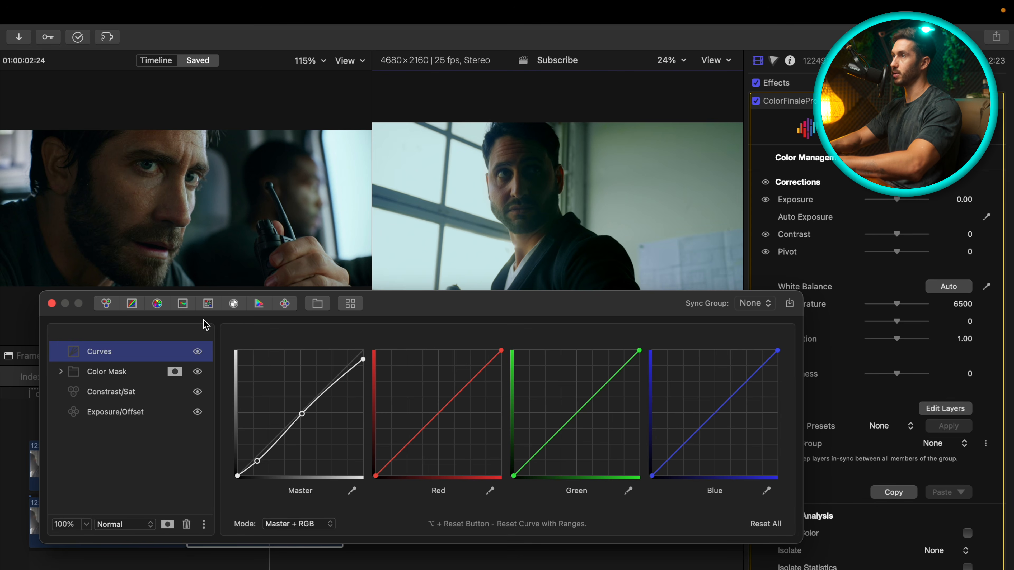
Add an HSL Curves layer and rename the Curves layer below it as Add Contrast
click(182, 304)
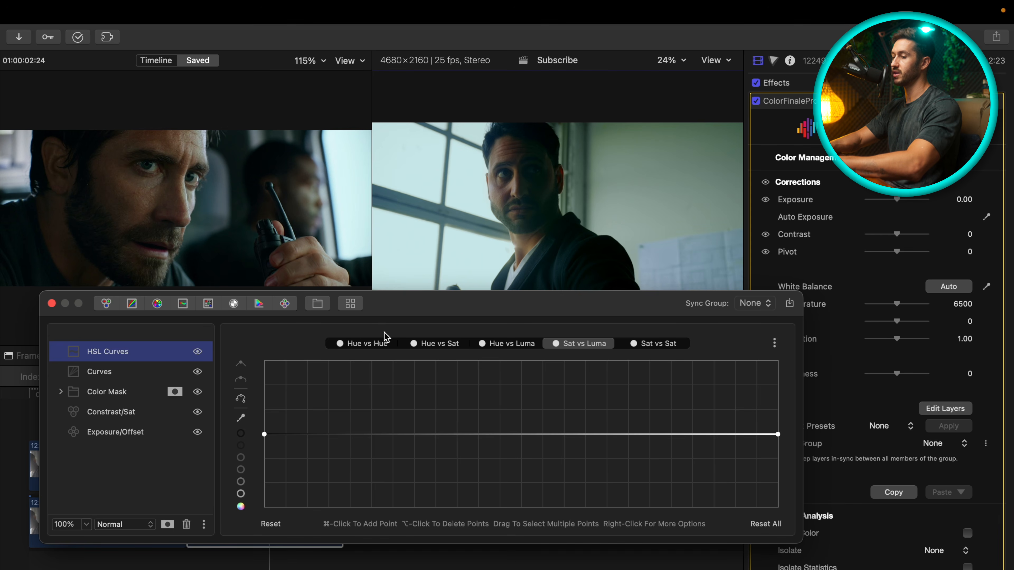
click(143, 367)
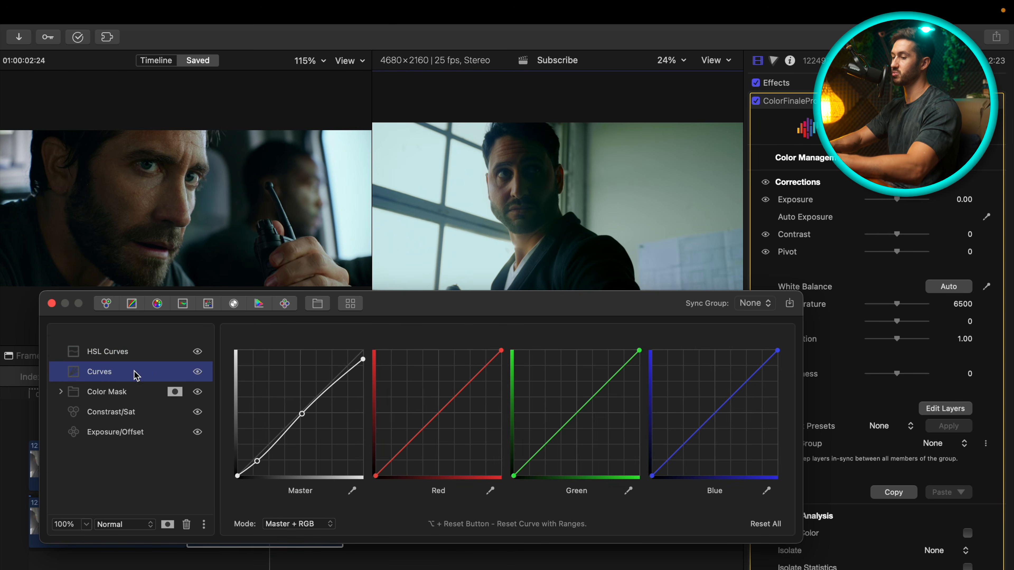
right_click(136, 371)
click(174, 433)
text(Add Contrast)
In the HSL Curves layer's Sat vs Luma curve, add low-saturation control points and pull the zero-saturation end to the minimum, lowering the adjacent point too
click(182, 352)
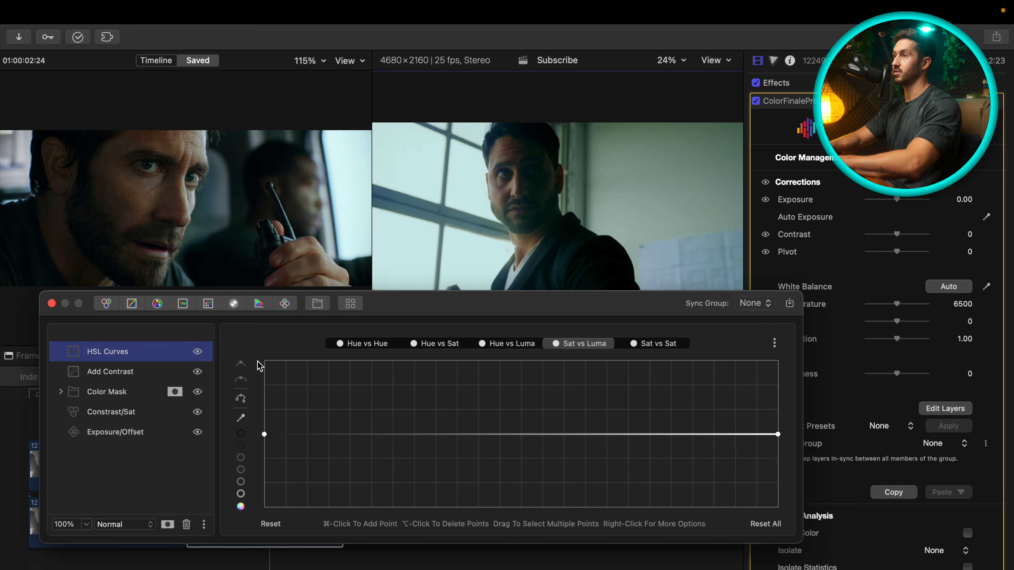
click(241, 433)
click(241, 446)
click(240, 457)
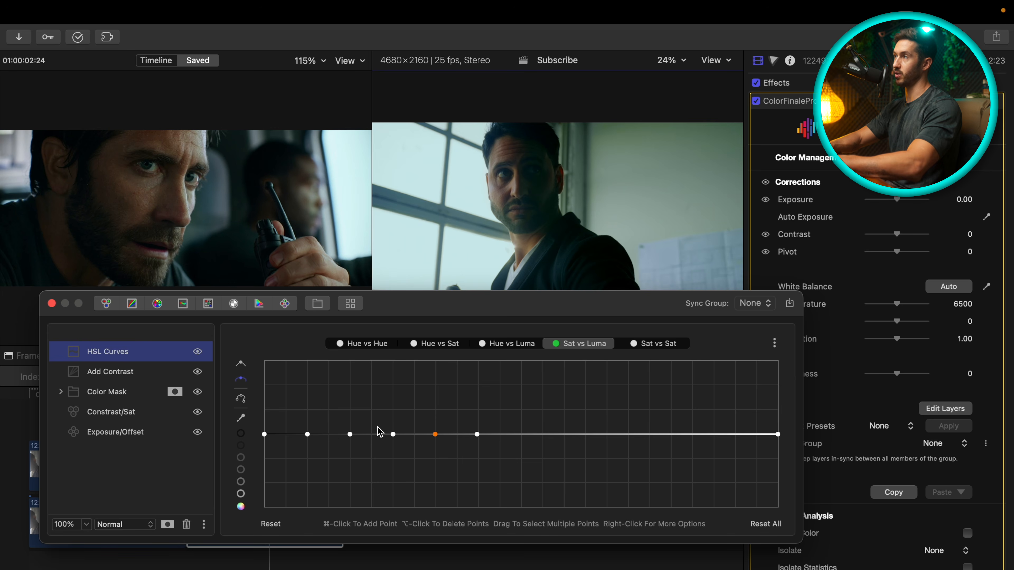
right_click(307, 434)
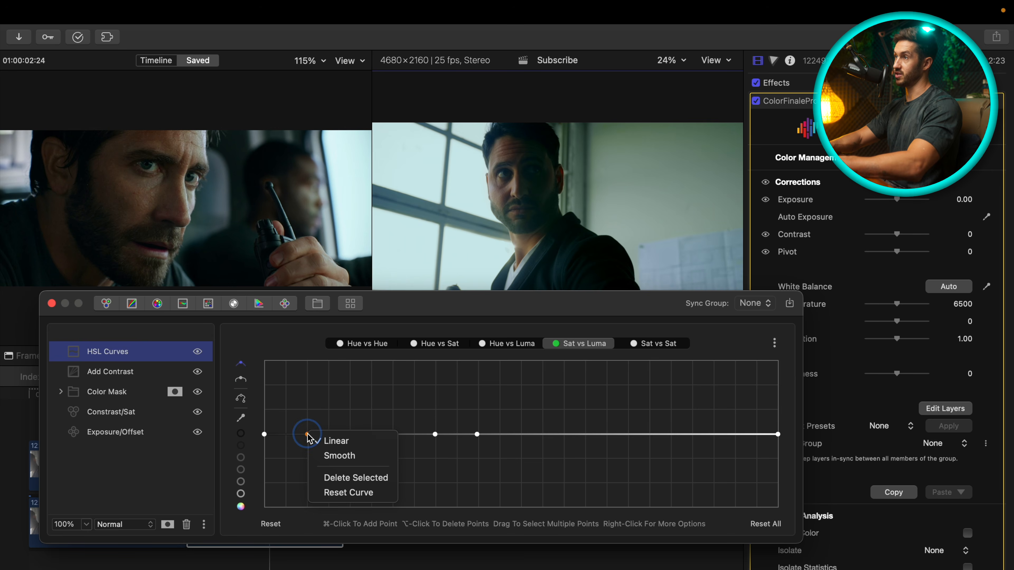
click(351, 444)
drag(264, 434, 268, 539)
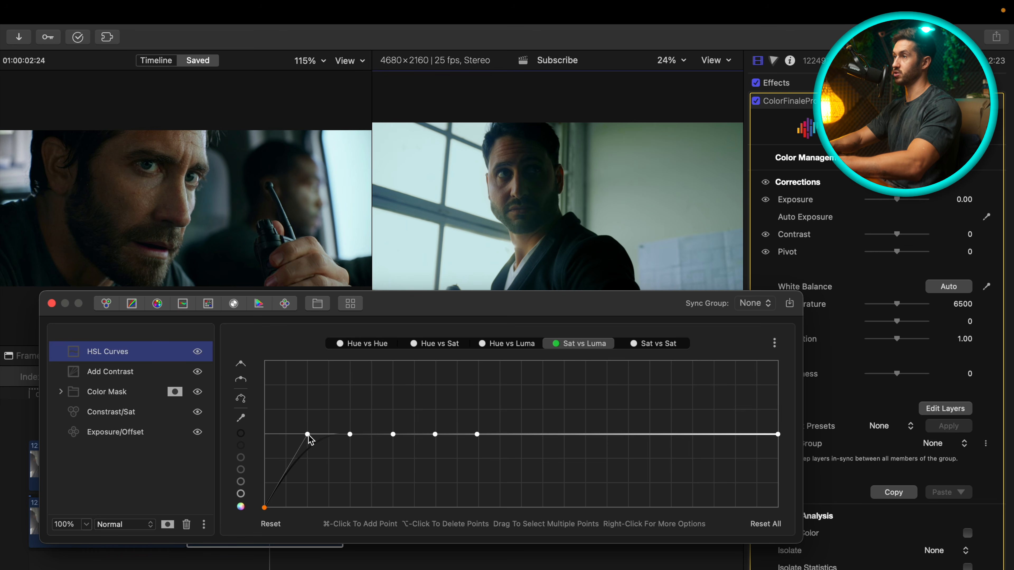
drag(307, 434, 297, 492)
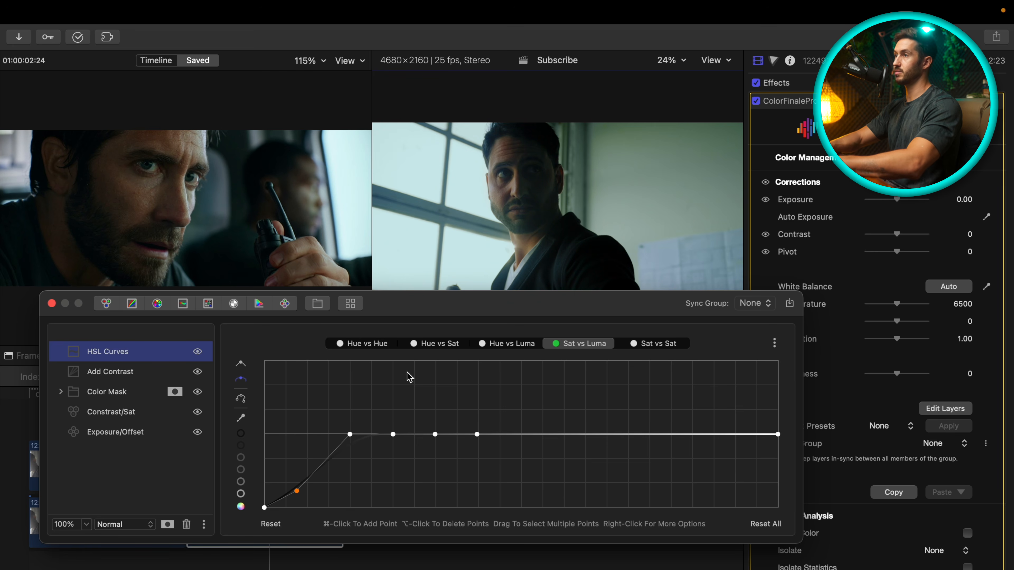
Add high-saturation points to the Sat vs Luma curve, drop its full-saturation end to the minimum, and smooth the adjacent point
super+click(690, 434)
drag(779, 434, 778, 508)
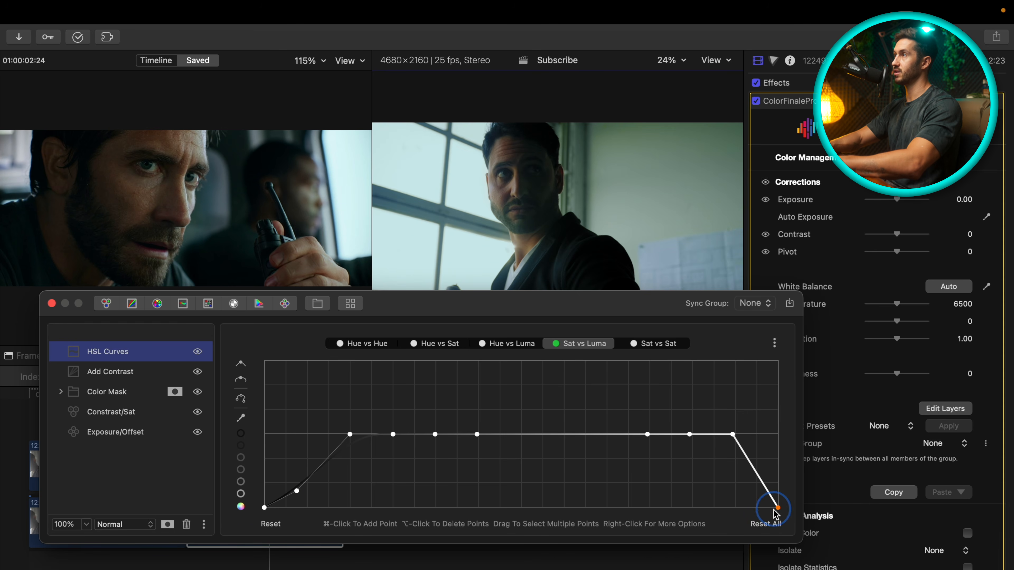
right_click(736, 439)
click(752, 458)
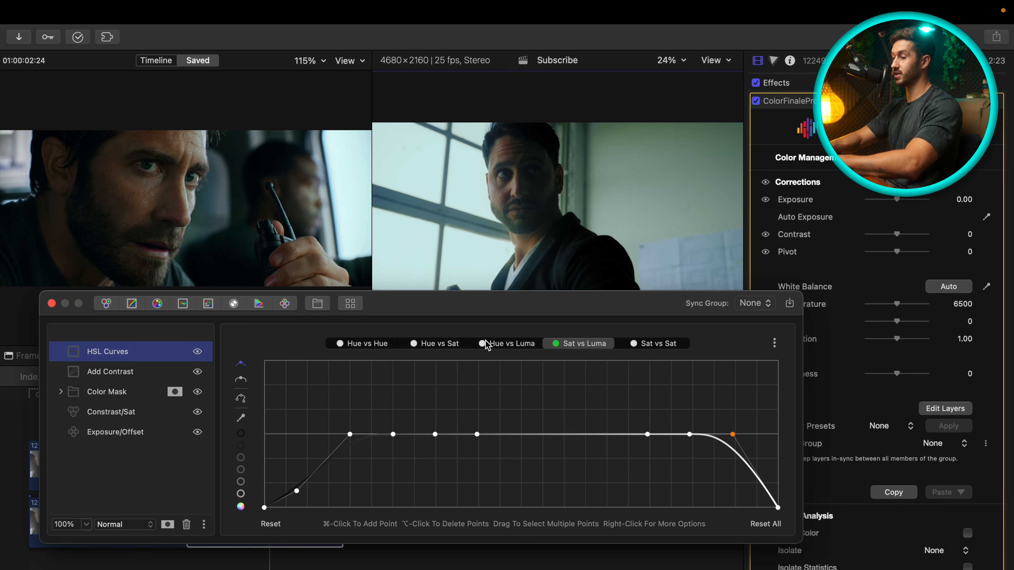
Add the preset blue-range control points to the Hue vs Hue curve
click(375, 349)
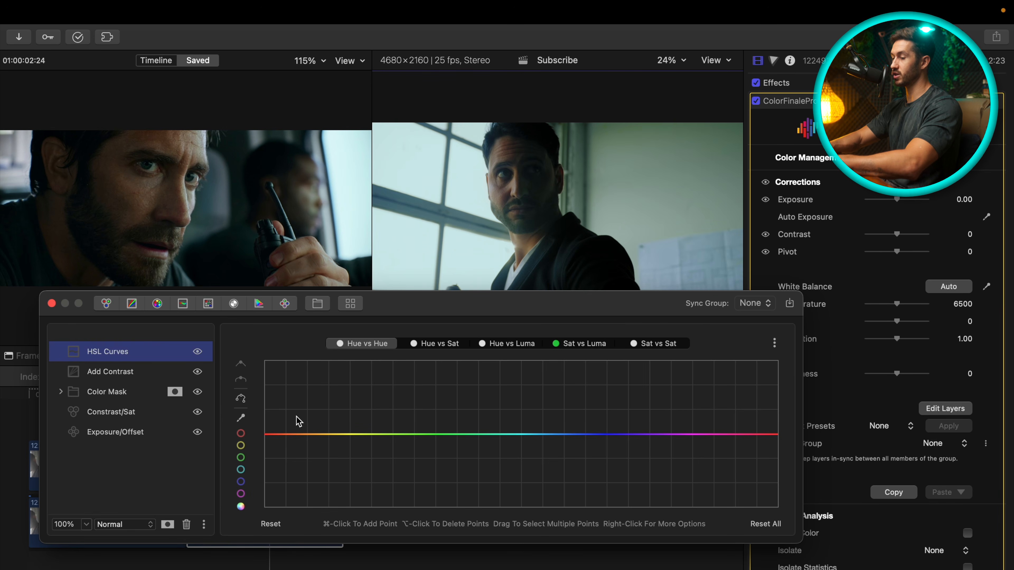
click(241, 482)
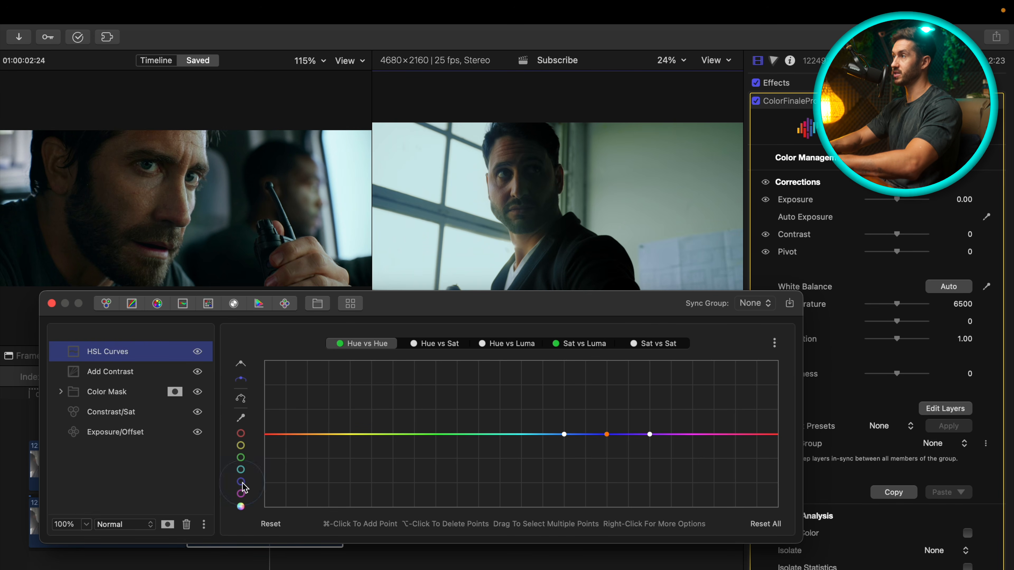
mouse_move(606, 435)
mouse_down()
mouse_move(606, 446)
mouse_move(607, 435)
mouse_up()
Try raising the blue point on the Hue vs Hue curve while inspecting the hairline at 200%, and undo the shift
click(710, 61)
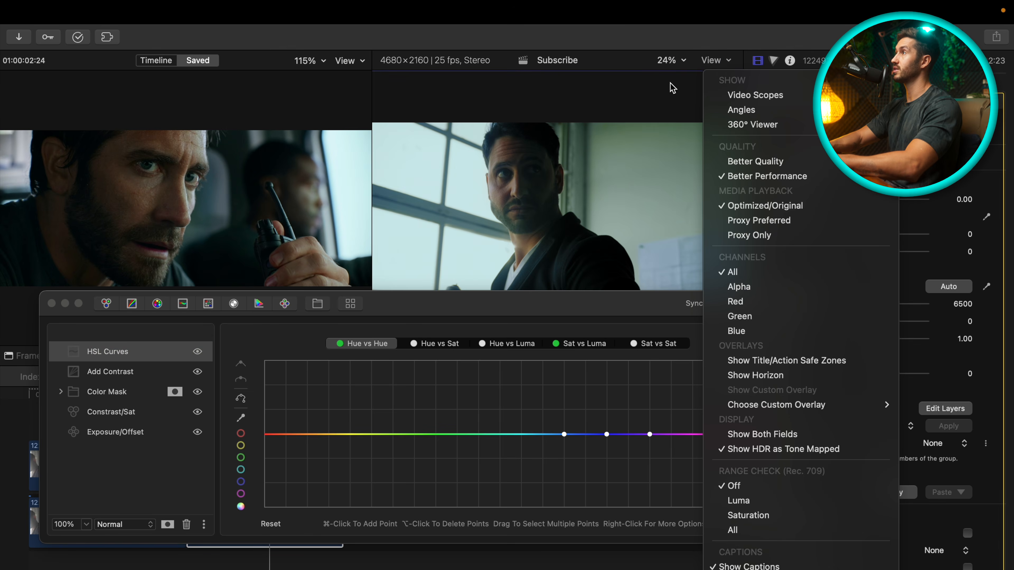
click(668, 61)
click(668, 61)
click(694, 176)
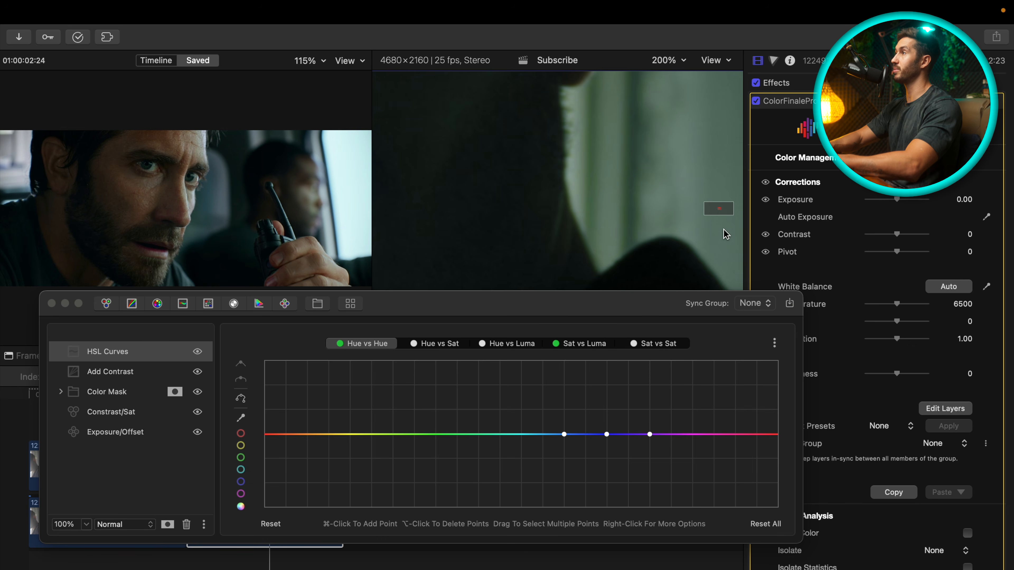
drag(718, 211, 715, 205)
drag(607, 434, 620, 404)
key(super+z)
Anchor the Hue vs Hue curve on both sides of the blues with two points in the cyan range and one in the magenta range
super+click(526, 435)
mouse_move(563, 435)
mouse_down()
mouse_move(605, 435)
mouse_move(585, 432)
mouse_move(582, 451)
mouse_move(583, 435)
mouse_up()
key(super+z)
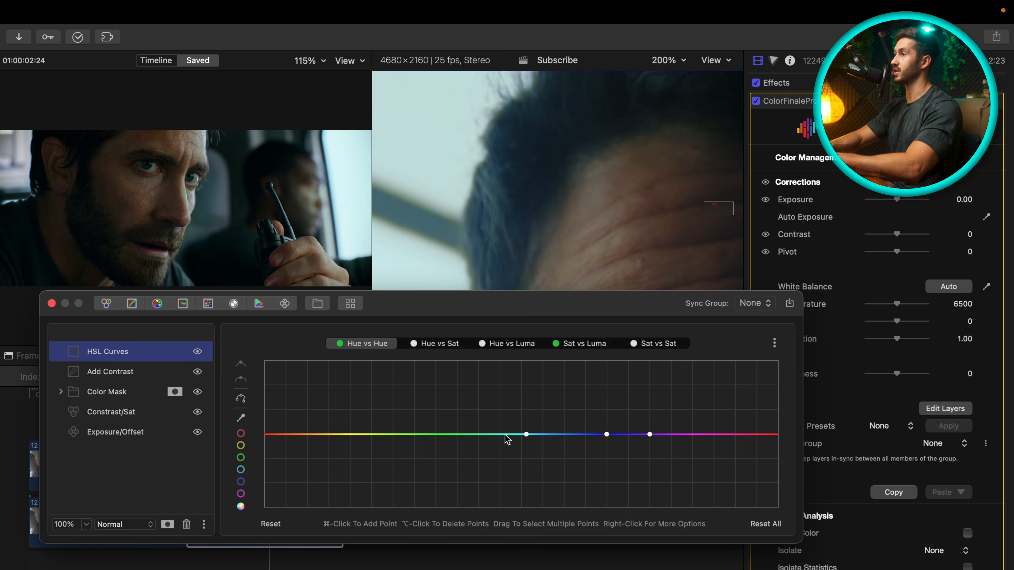
super+click(503, 436)
super+click(673, 435)
Pull the Hue vs Hue curve's blue point slightly down and toward cyan, and fit the whole frame in the viewer
drag(607, 434, 587, 443)
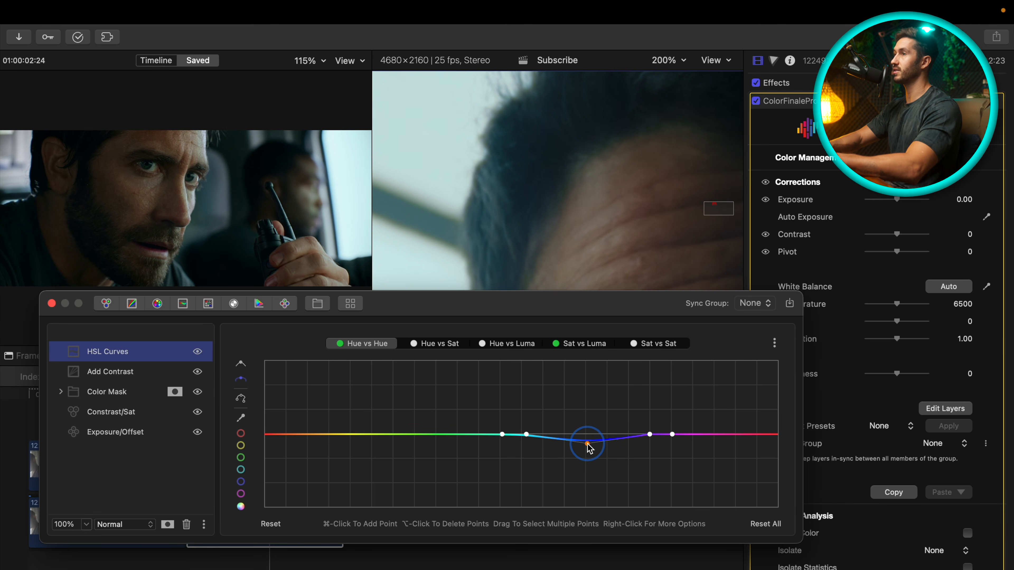
click(668, 59)
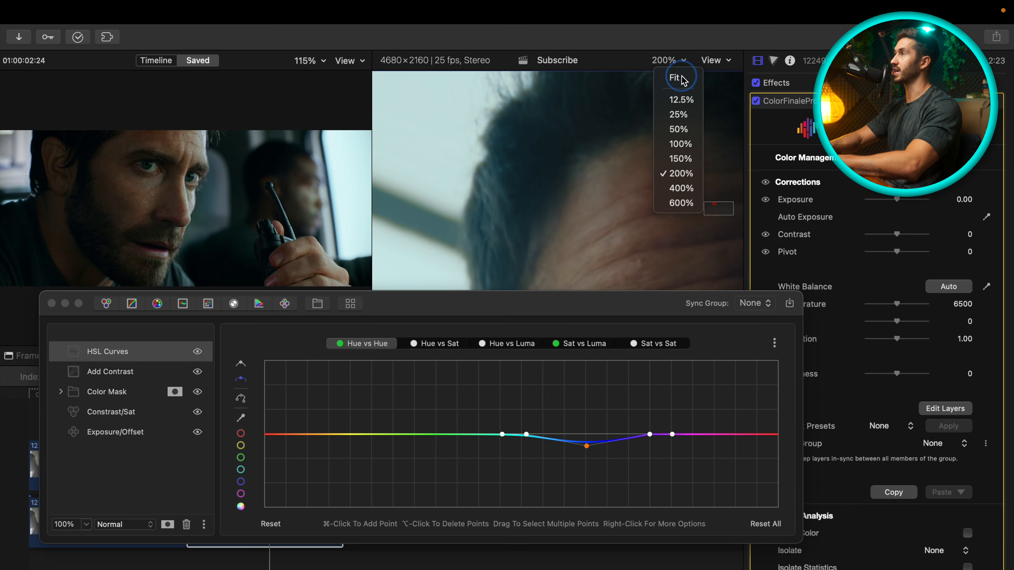
click(675, 75)
drag(587, 446, 587, 444)
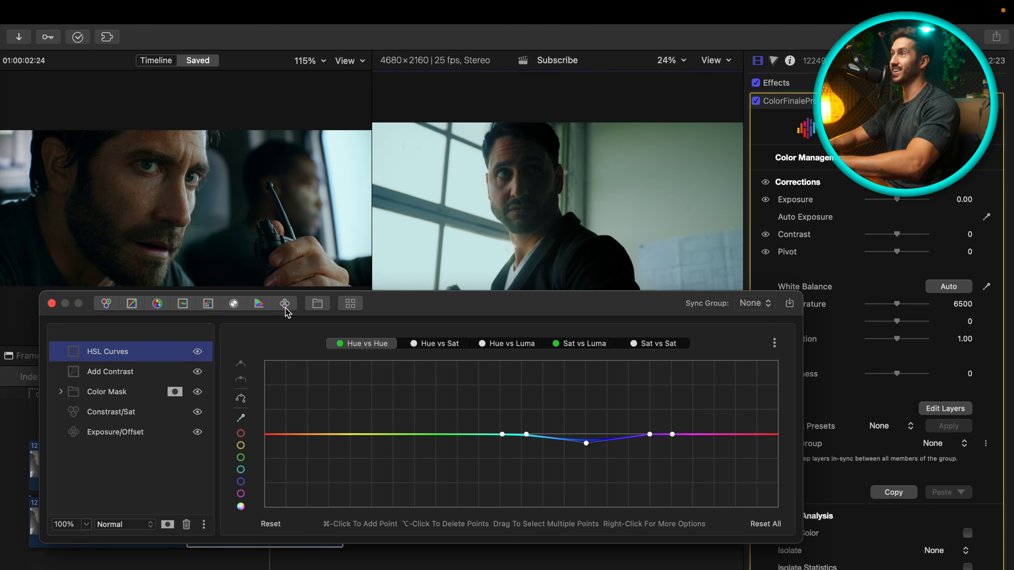
Add a new Log Wheels layer on top of the stack and push its Highlights slightly toward green-cyan
click(291, 307)
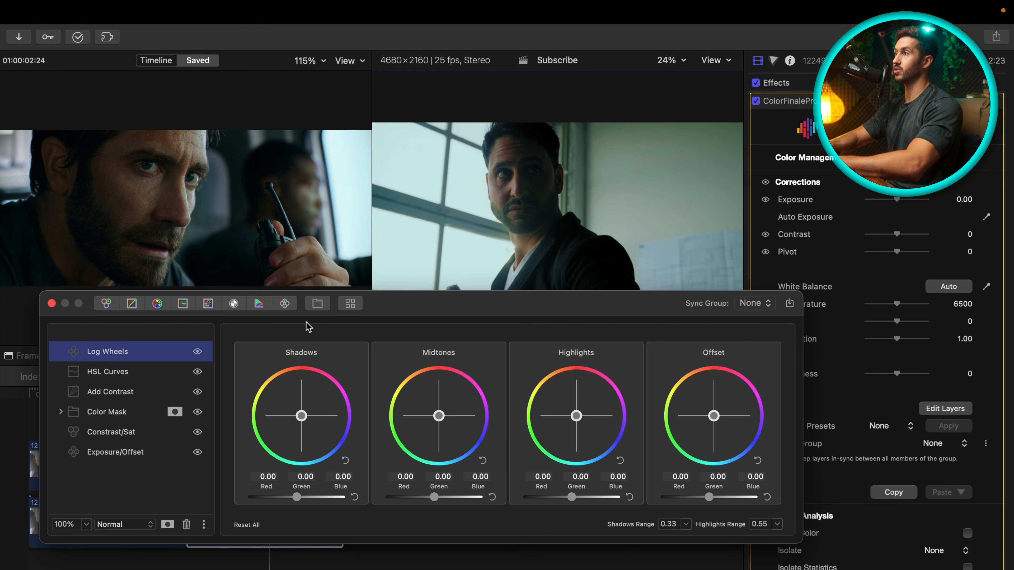
drag(575, 423, 563, 448)
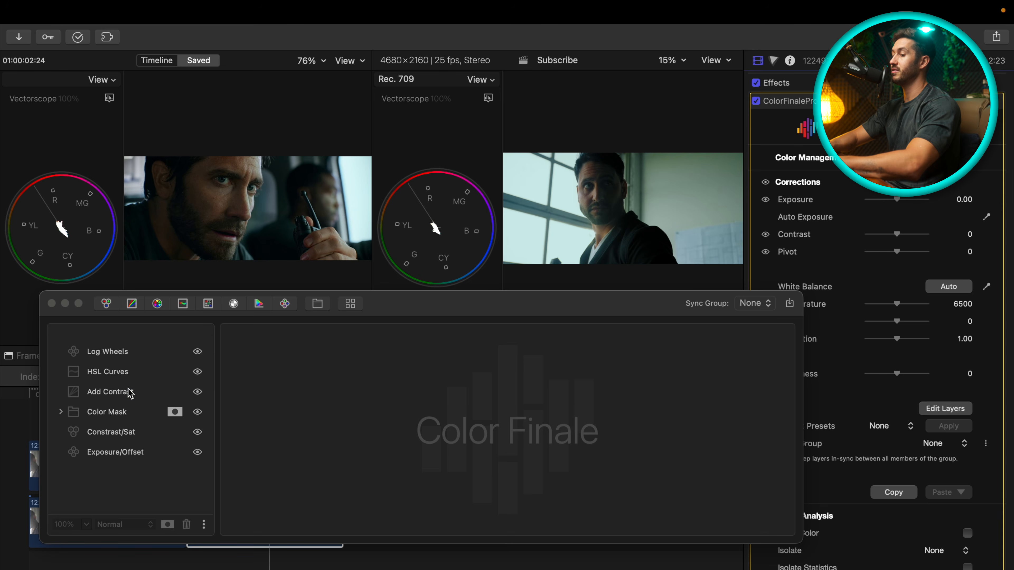
Fine-tune the Add Contrast layer's Master curve by slightly lowering its shadow point and nudging the midtone point, and compare the clip with and without the grade
click(129, 393)
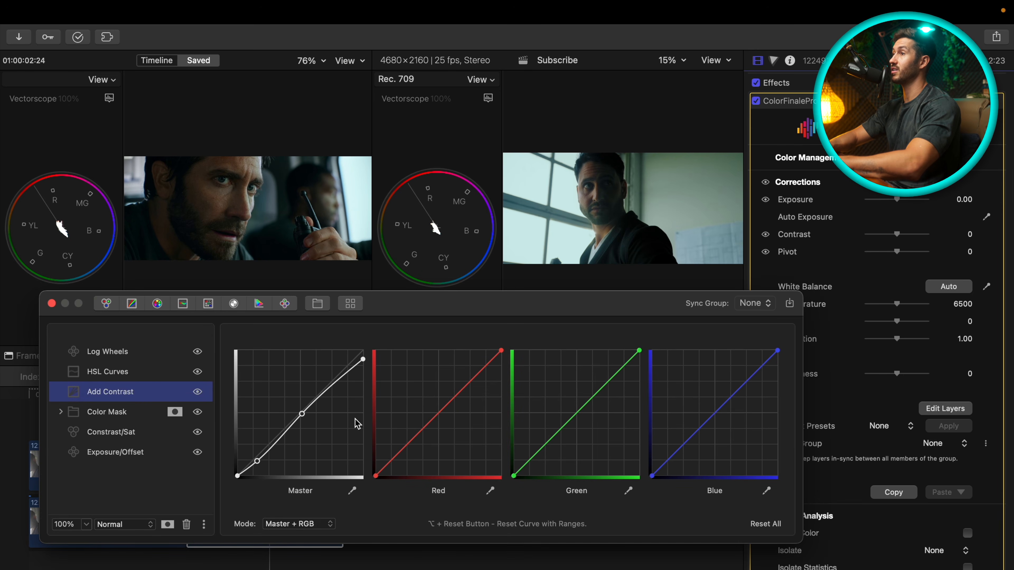
click(258, 463)
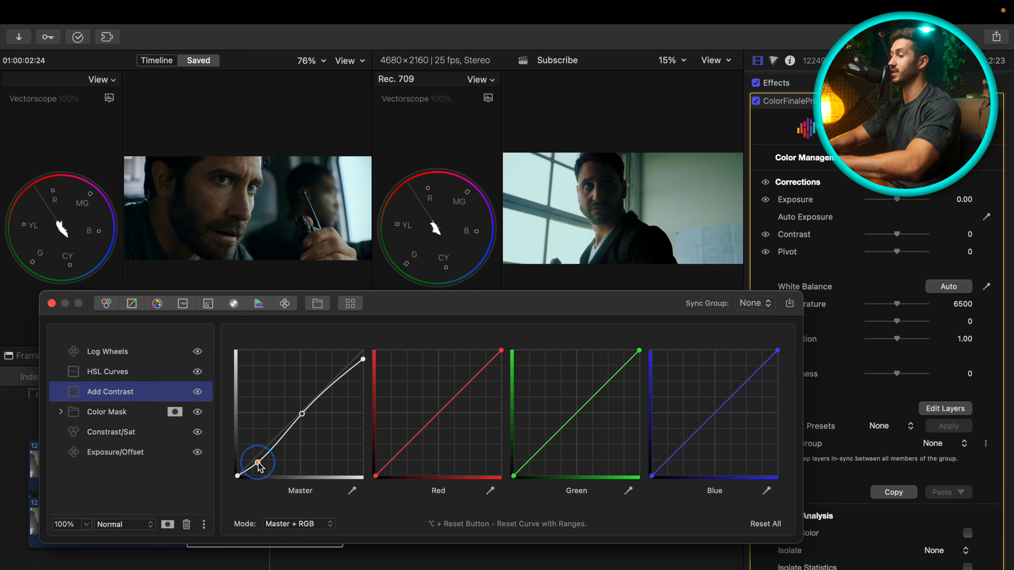
drag(302, 415, 301, 414)
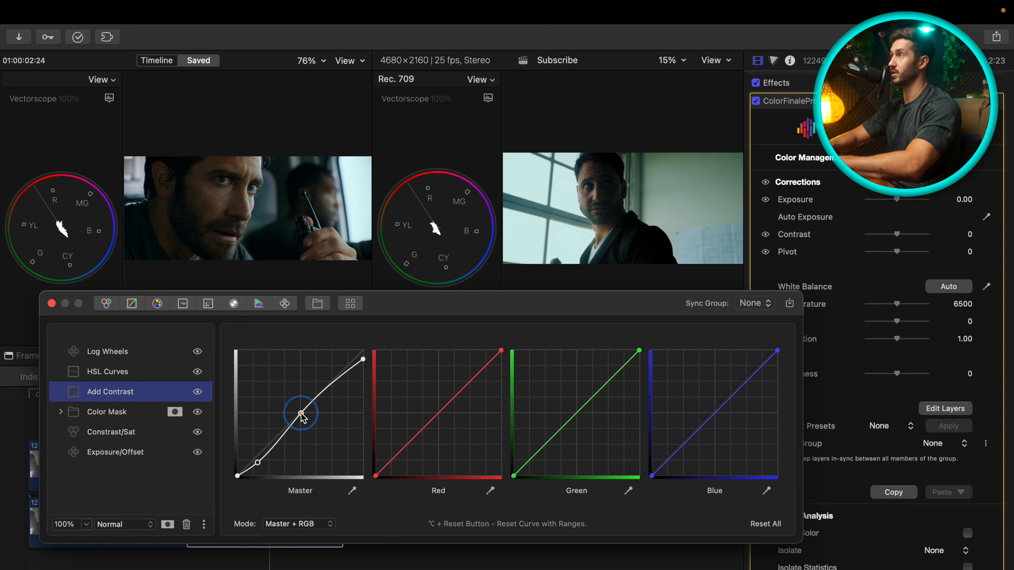
click(258, 463)
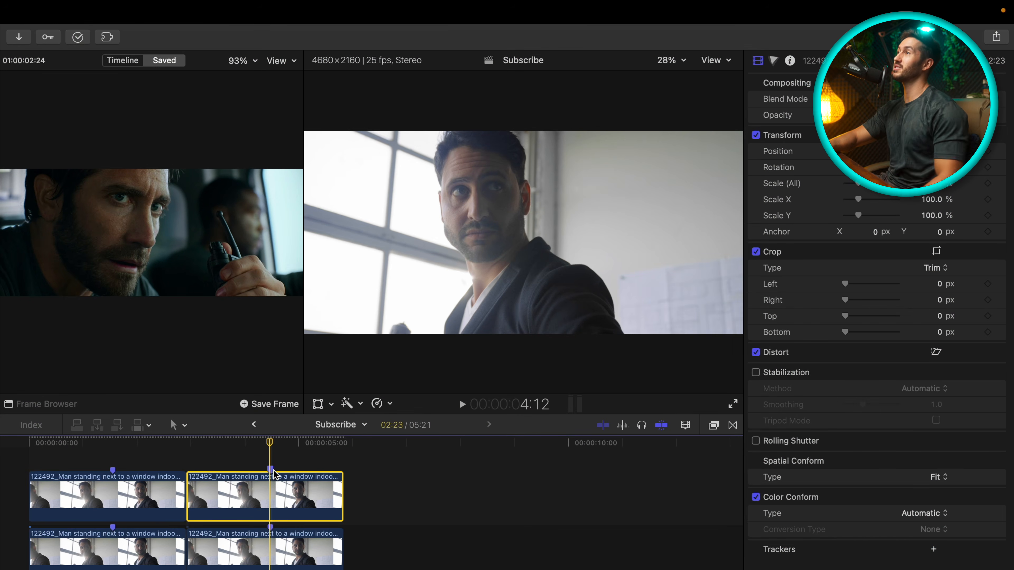
key(v)
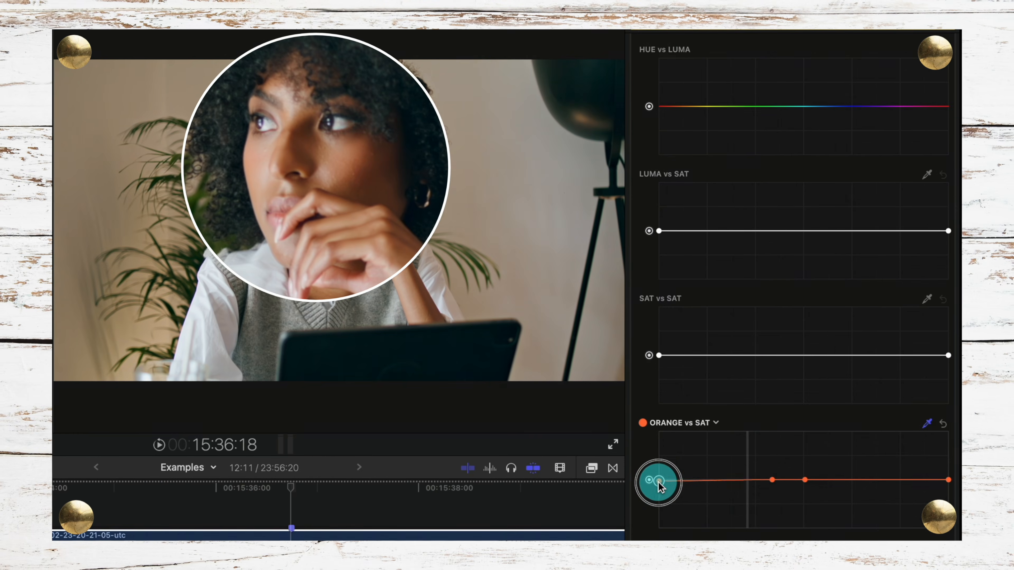
drag(657, 482, 660, 518)
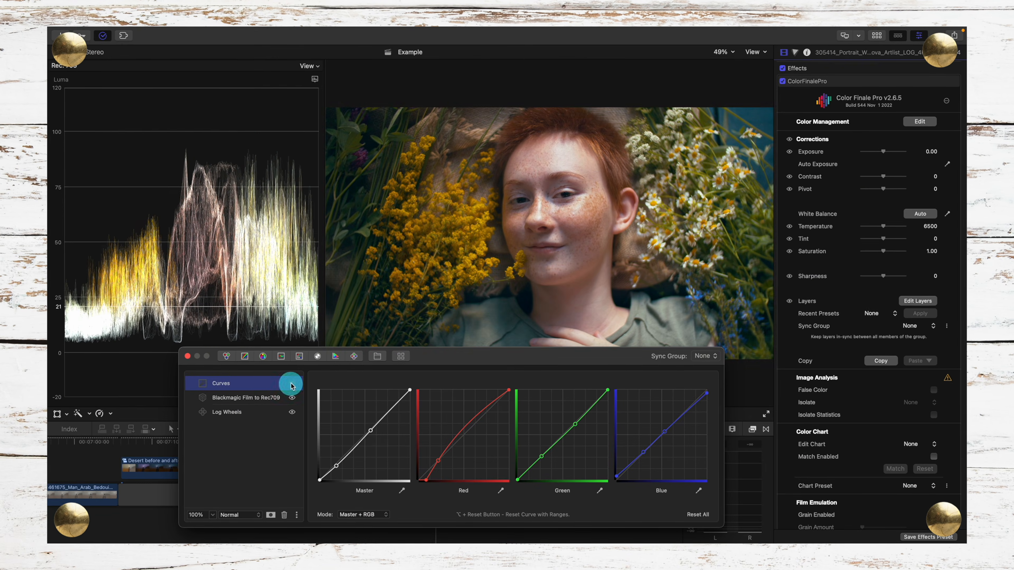
right_click(290, 385)
click(297, 508)
right_click(248, 429)
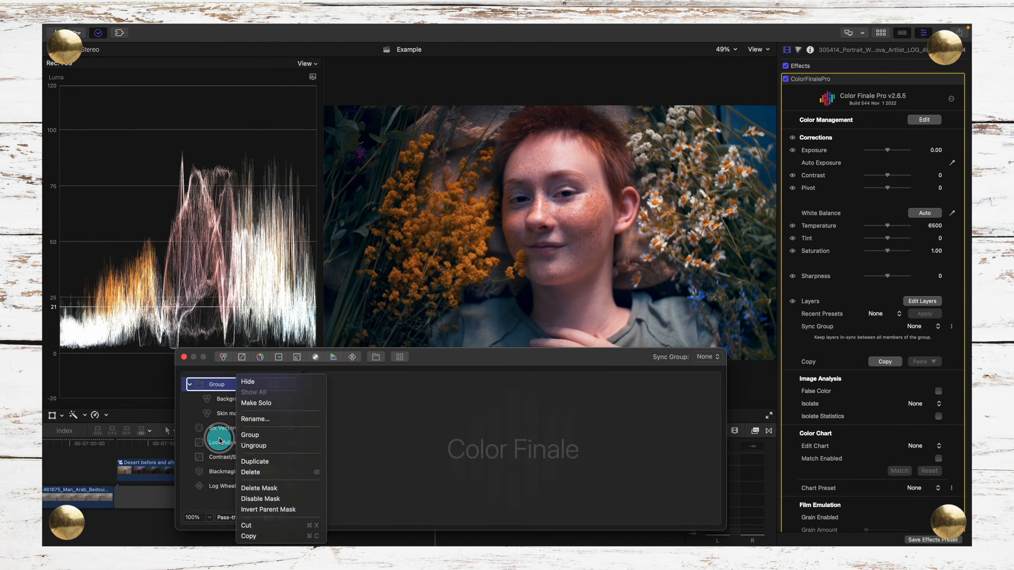